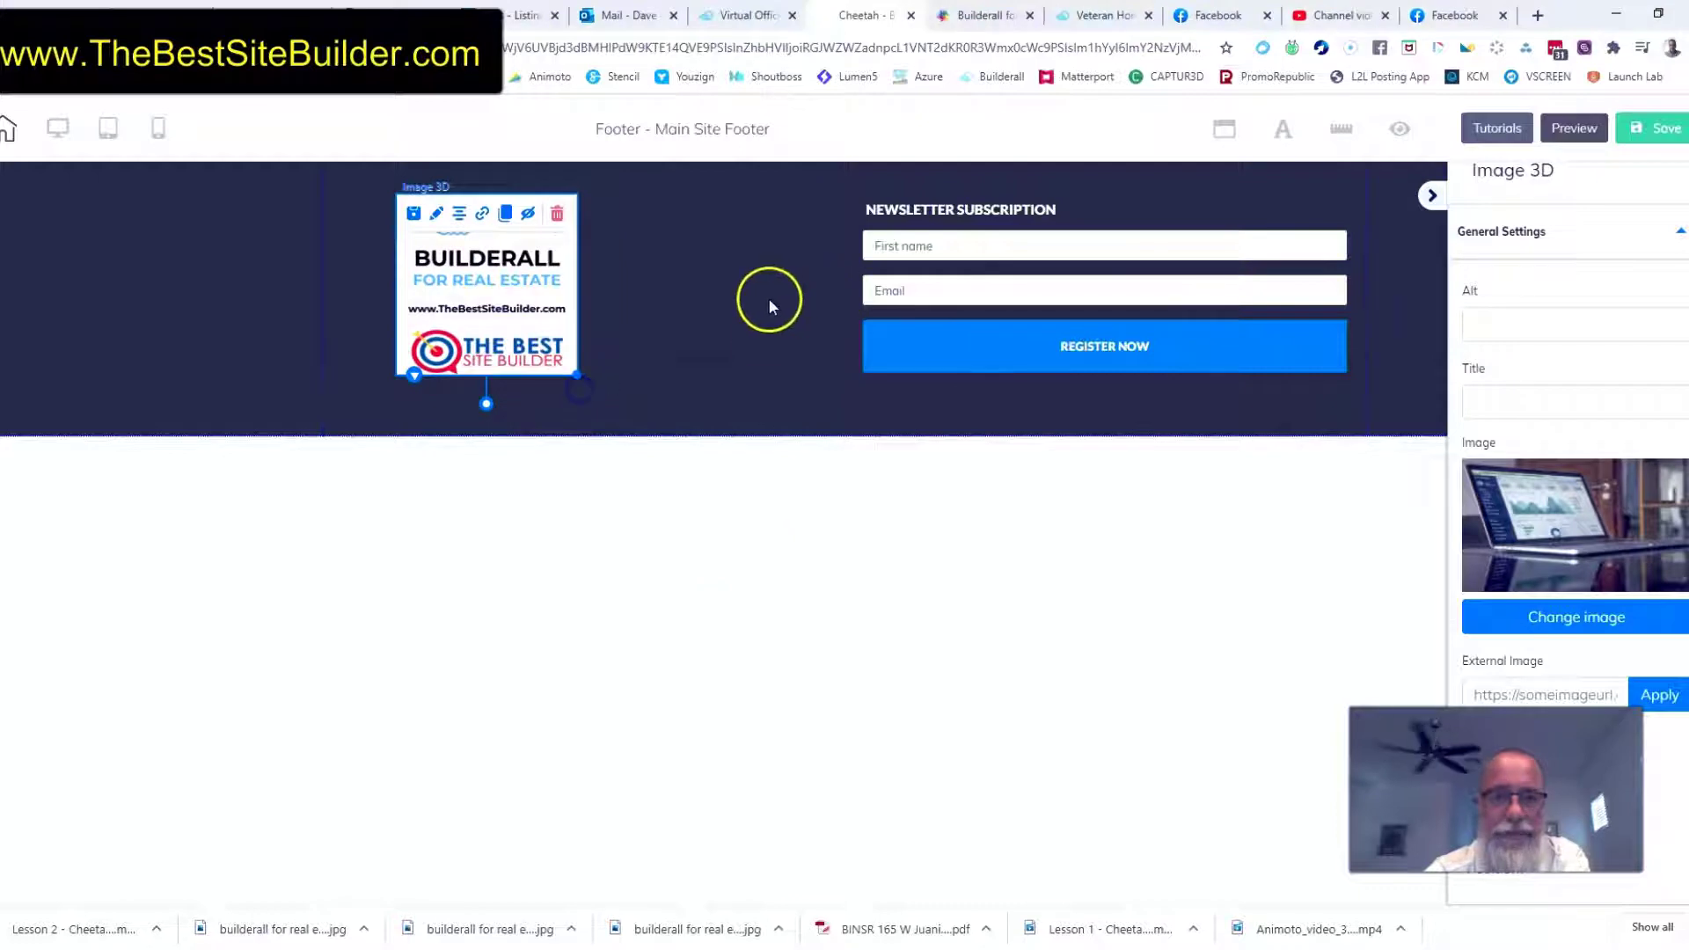
Nudge the newsletter subscription form slightly within the footer panel and save the footer
click(980, 423)
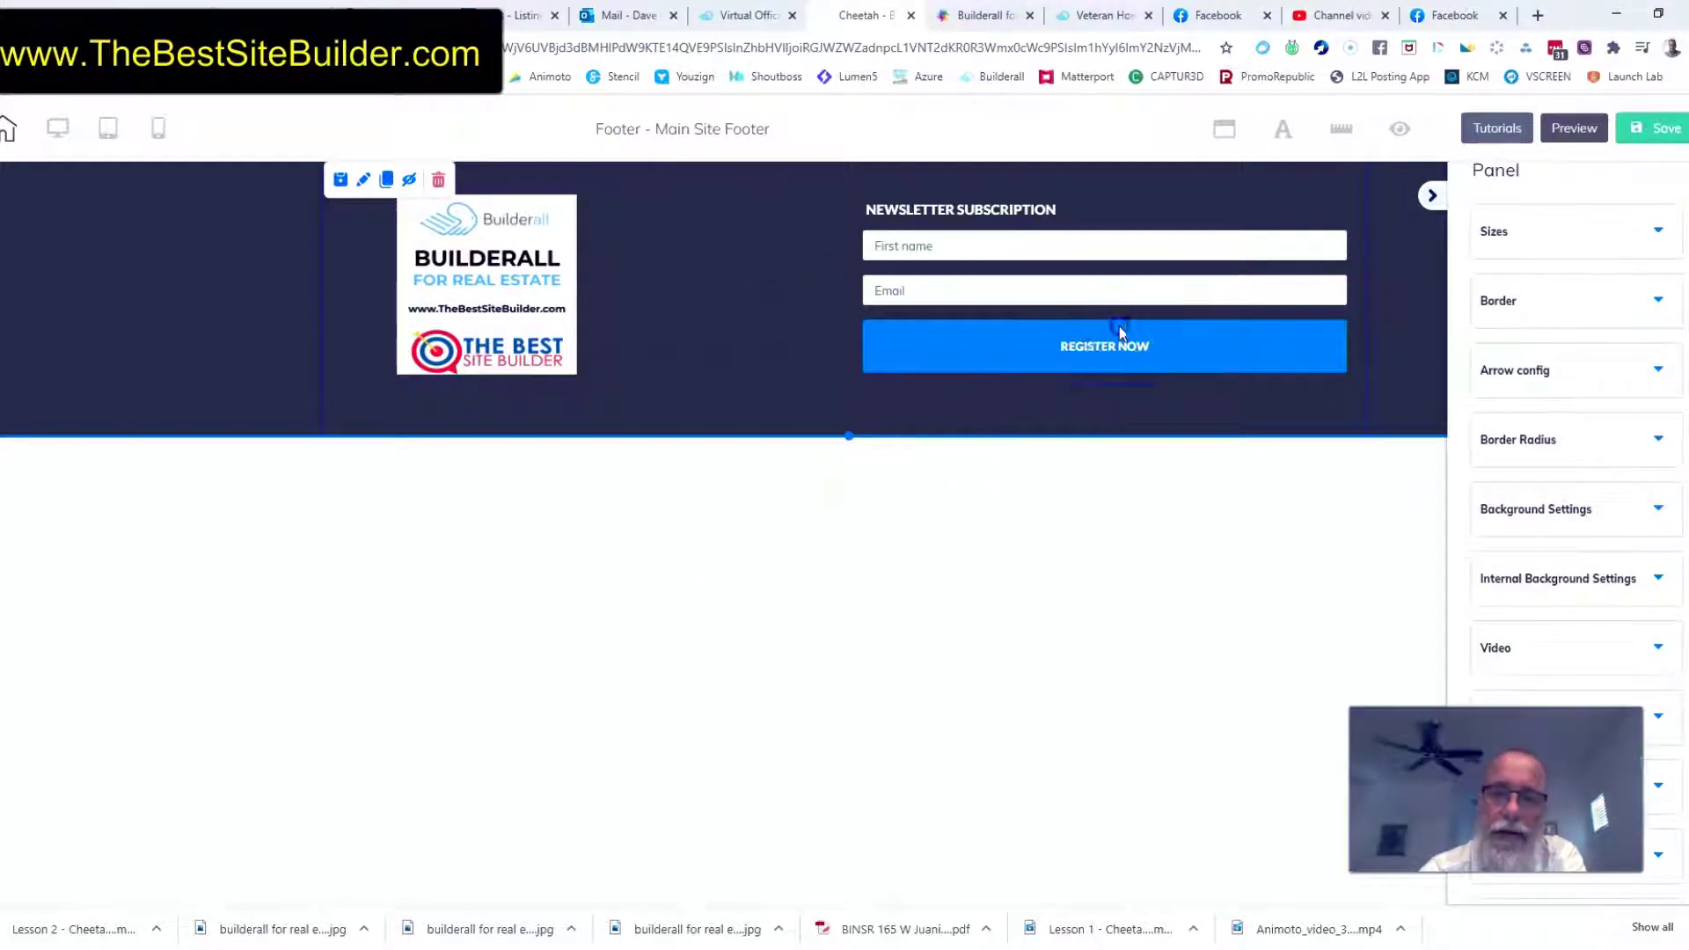
mouse_move(1118, 326)
mouse_down()
mouse_move(1081, 324)
mouse_move(1119, 323)
mouse_up()
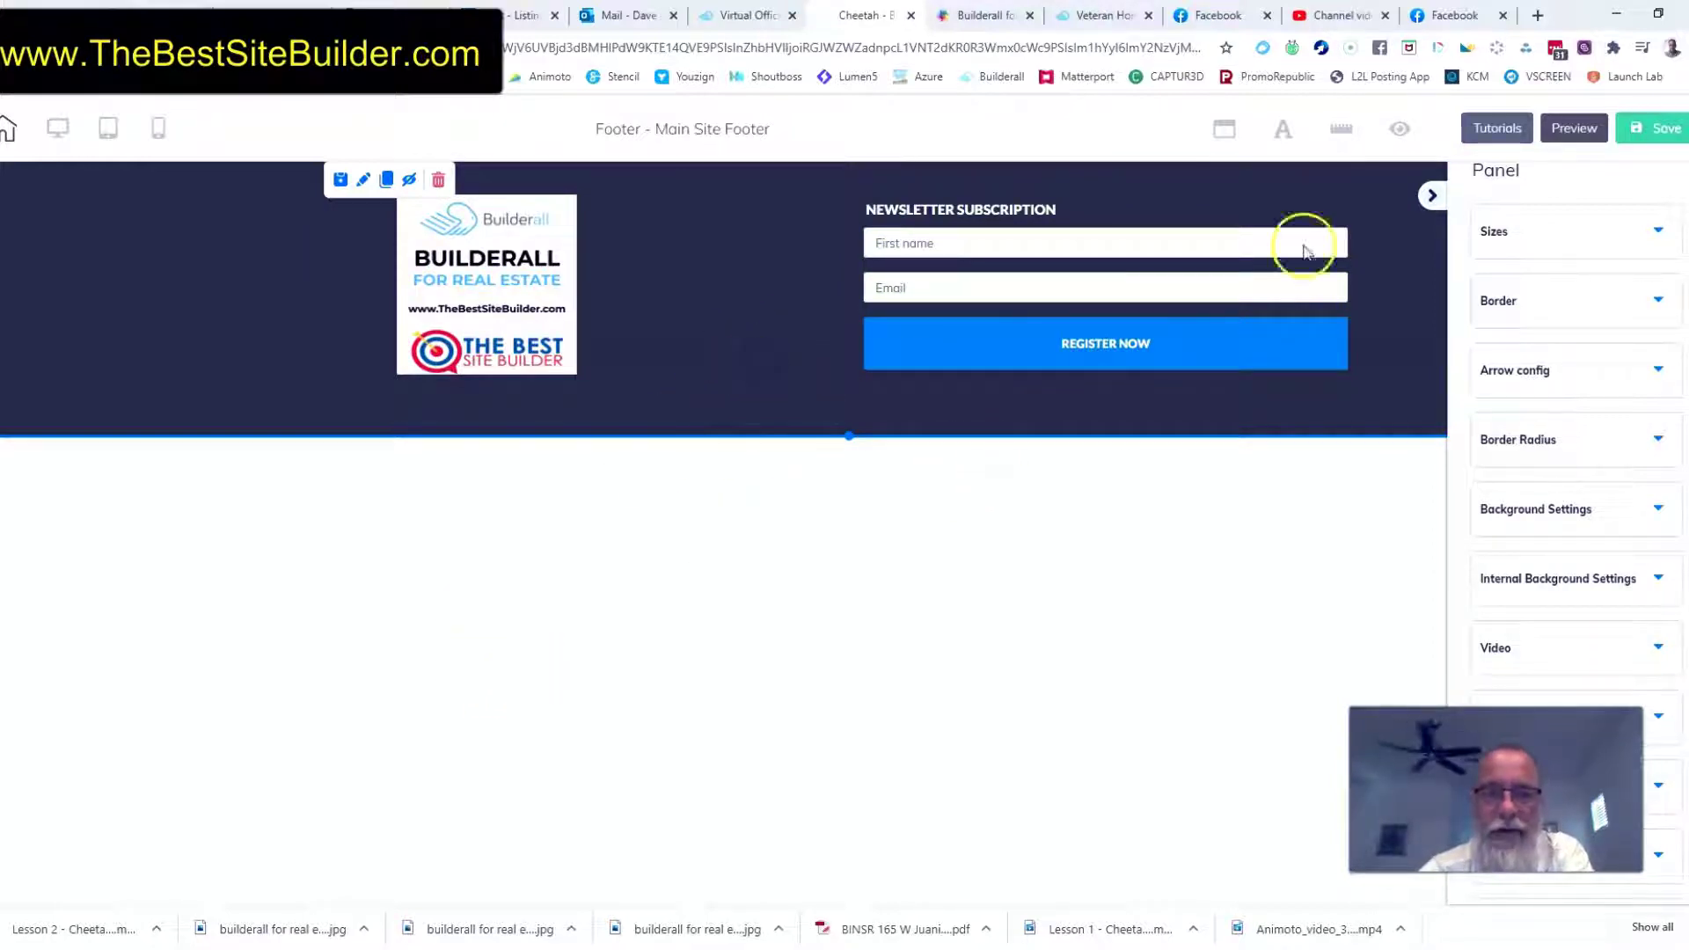
click(1663, 130)
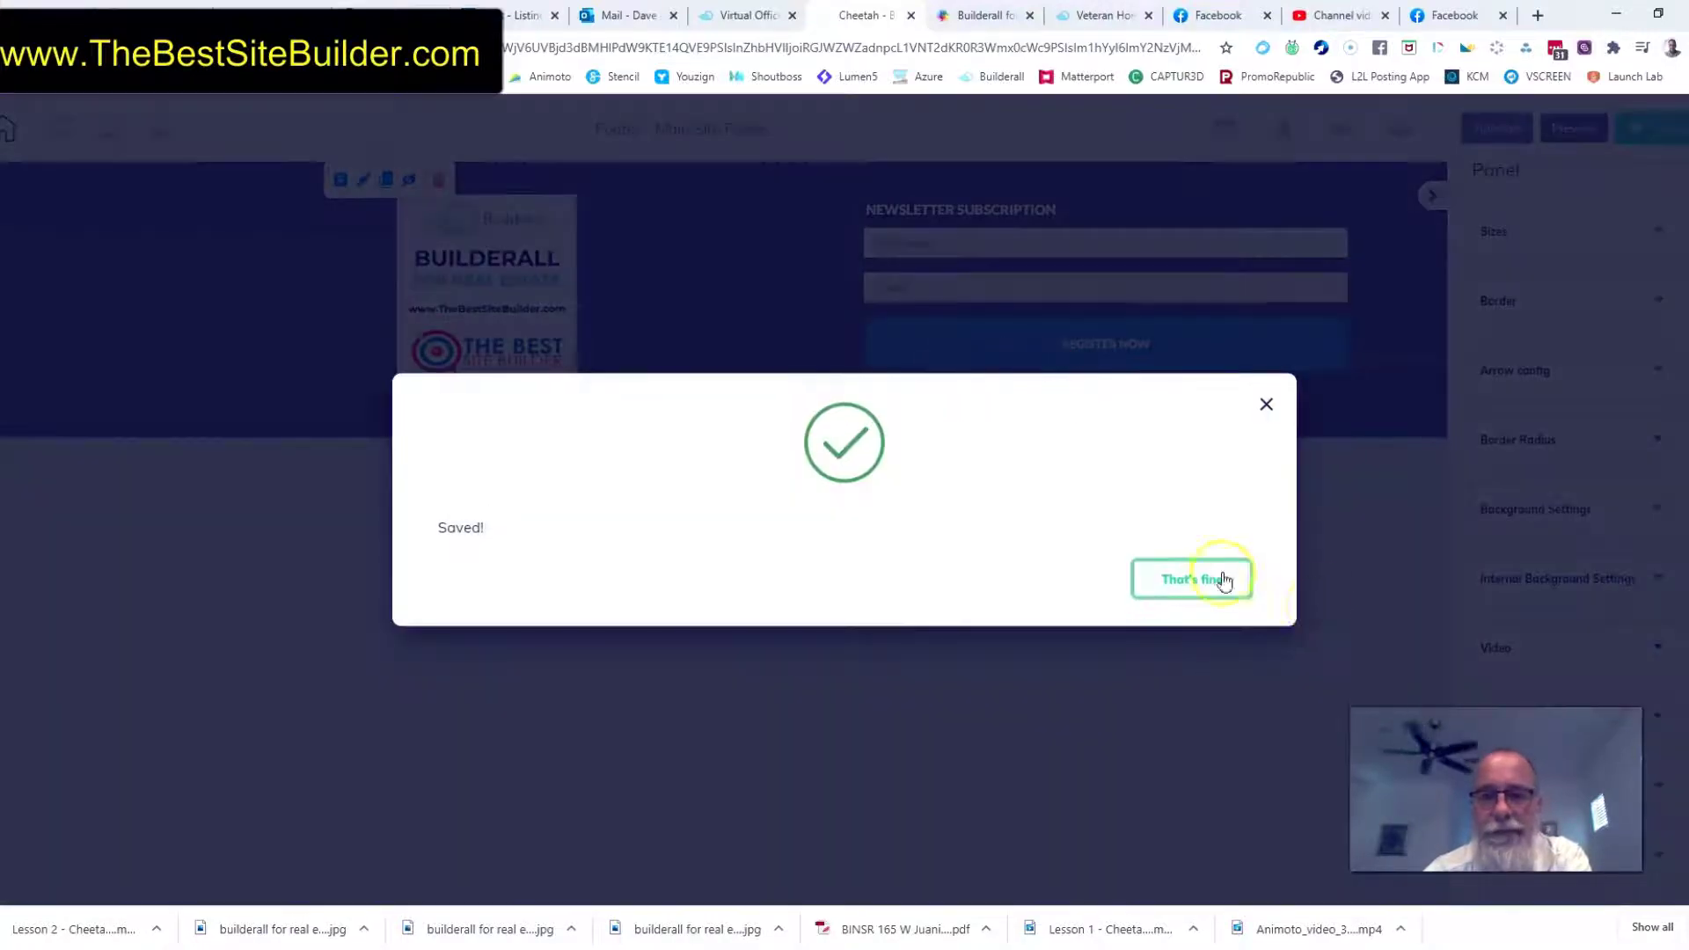
click(1224, 581)
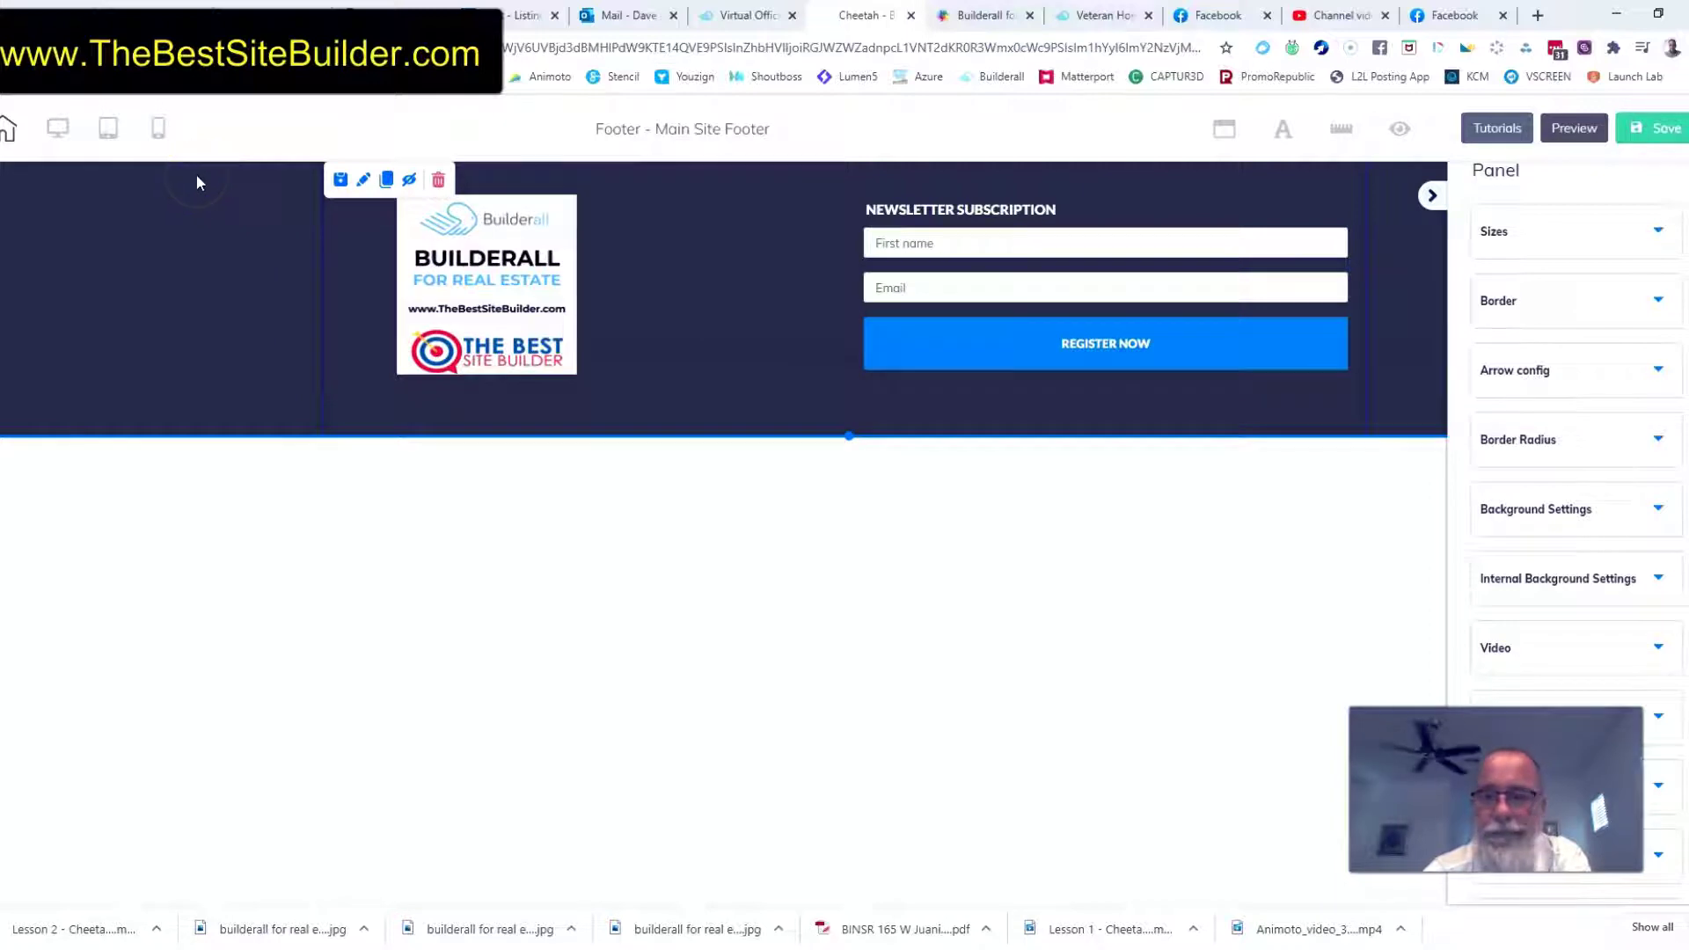
In the mobile layout, move the subscription form above its heading and the logo image below both
click(155, 129)
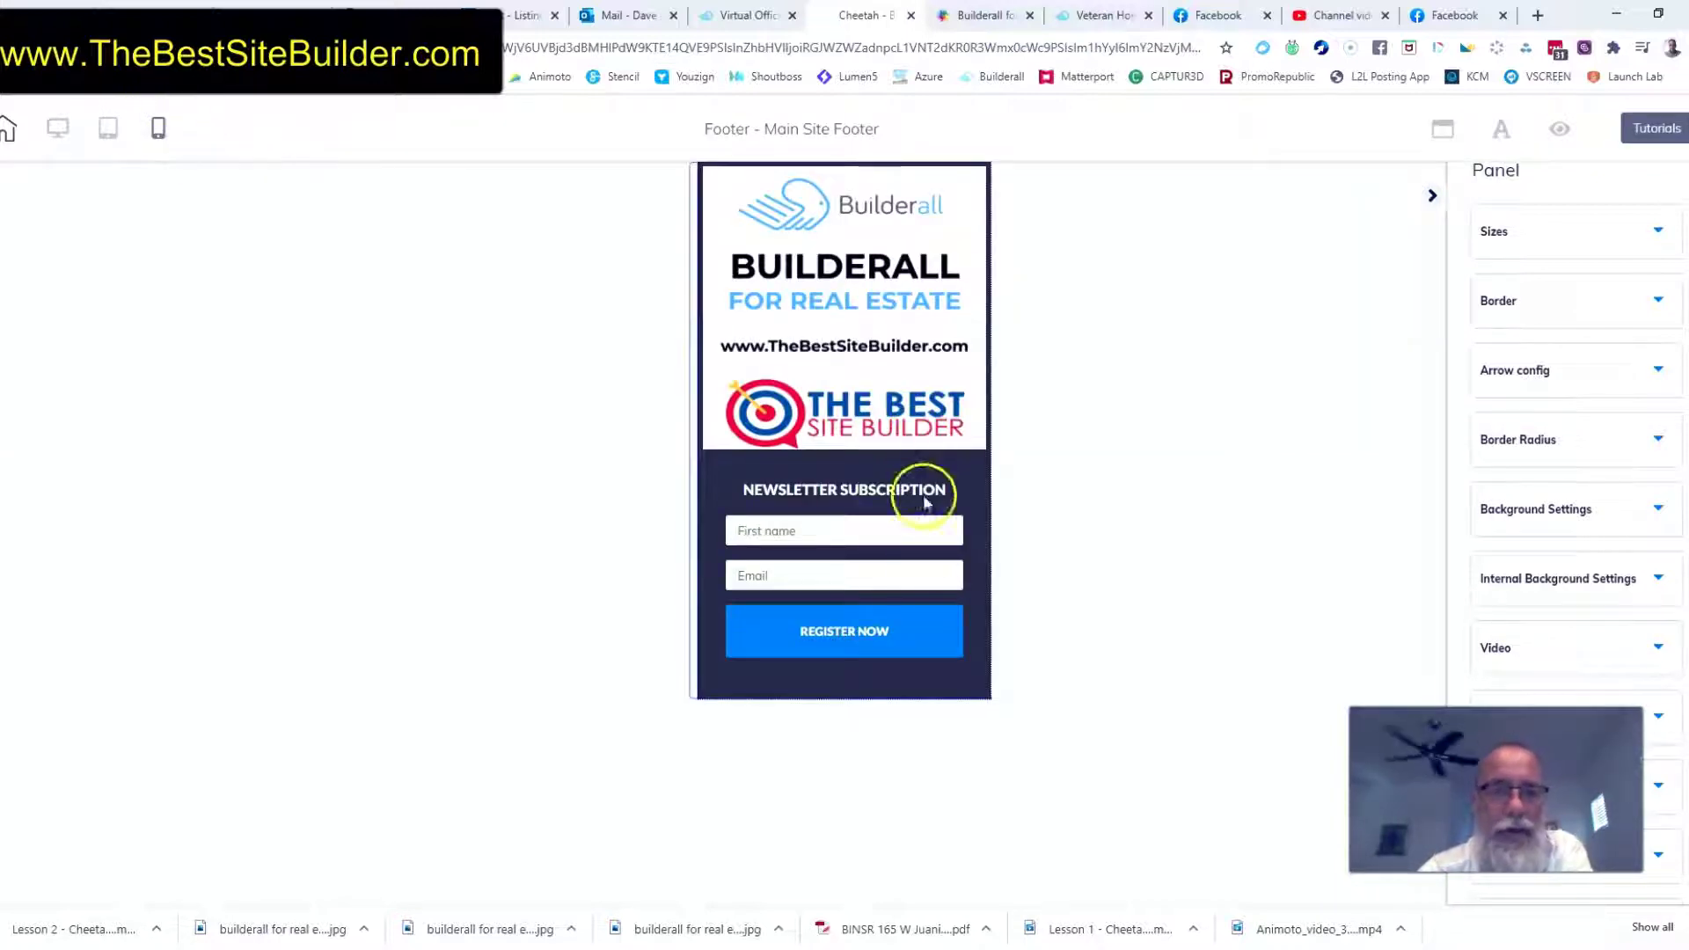
click(865, 576)
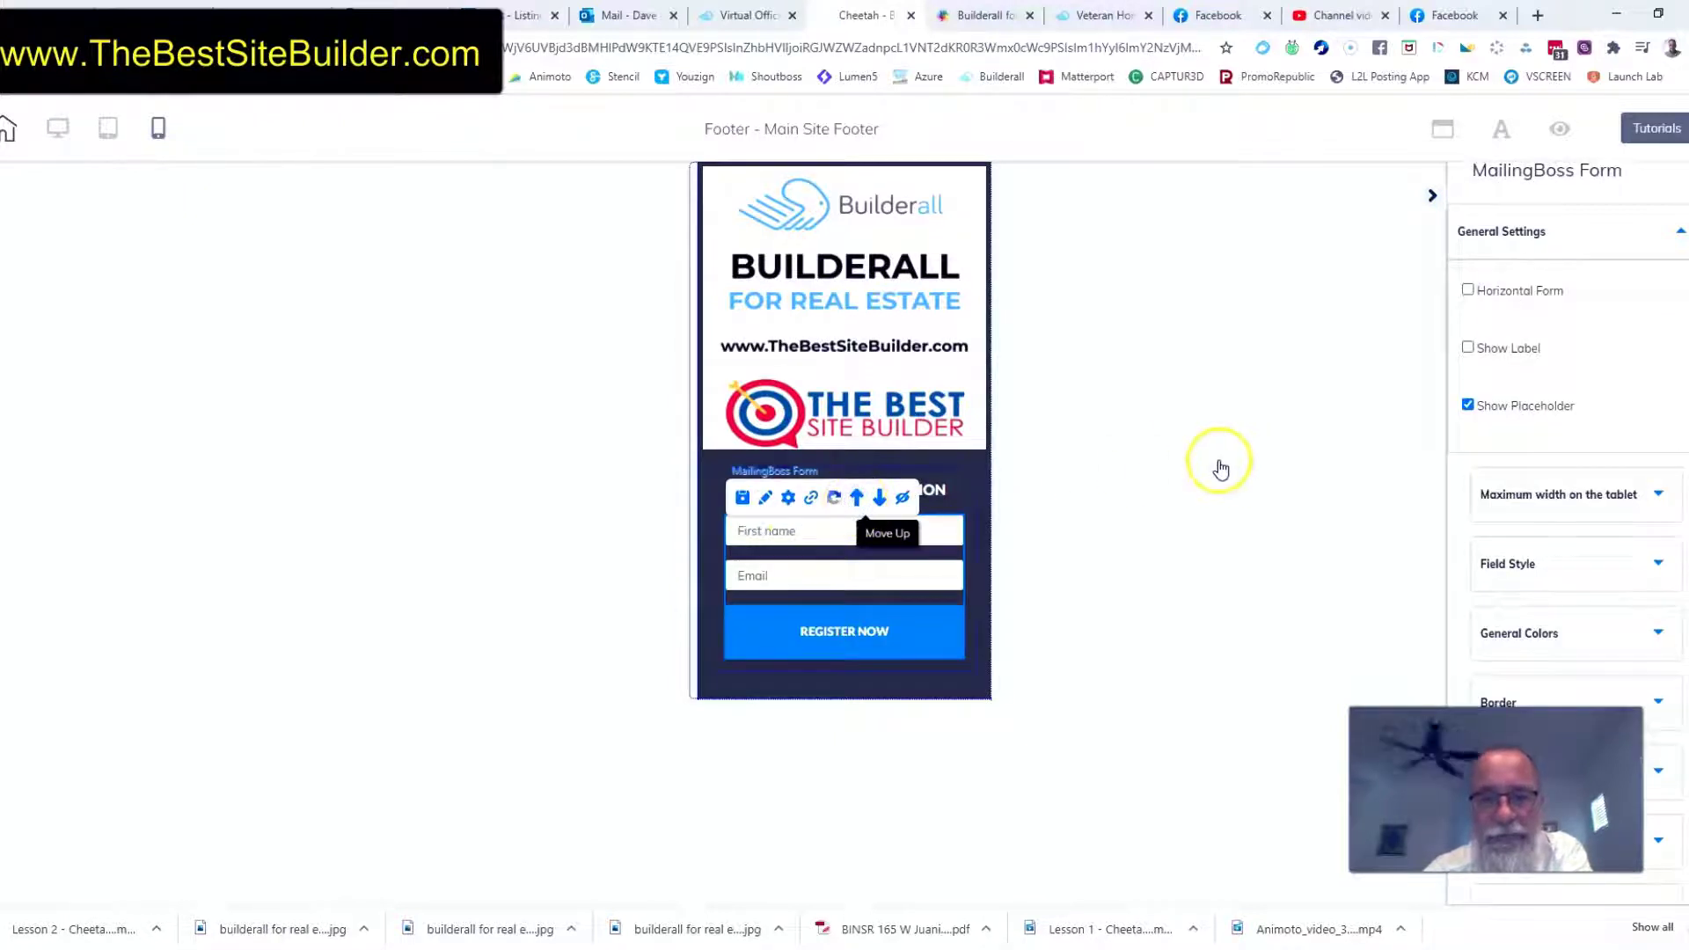
click(822, 551)
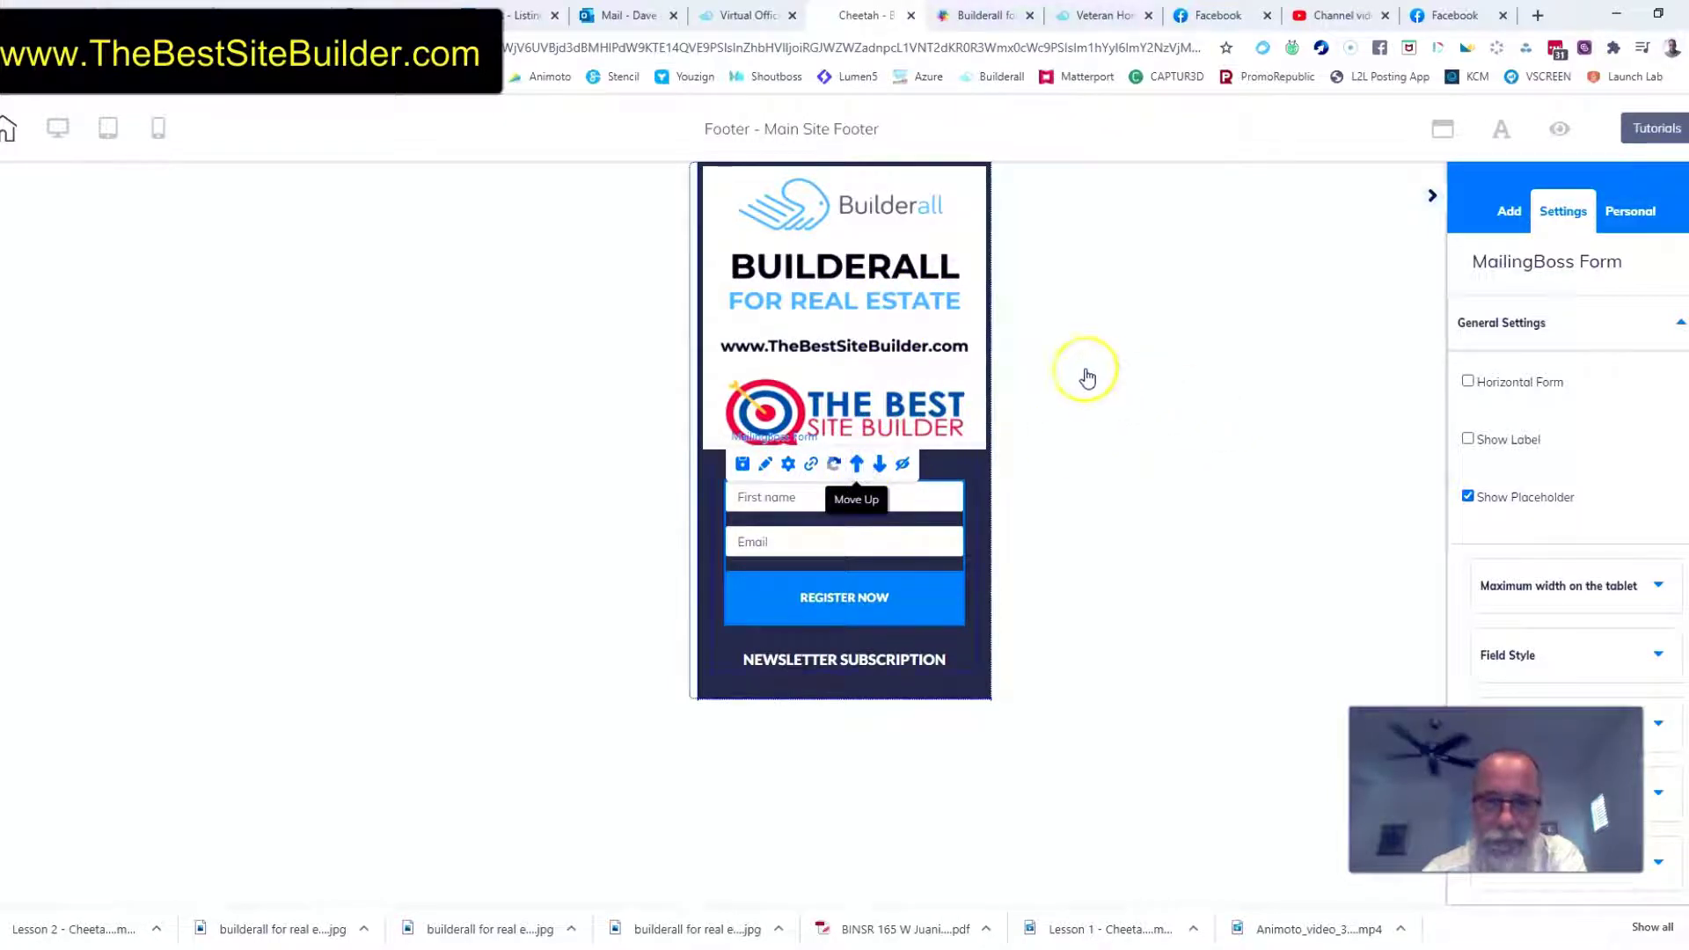
click(910, 317)
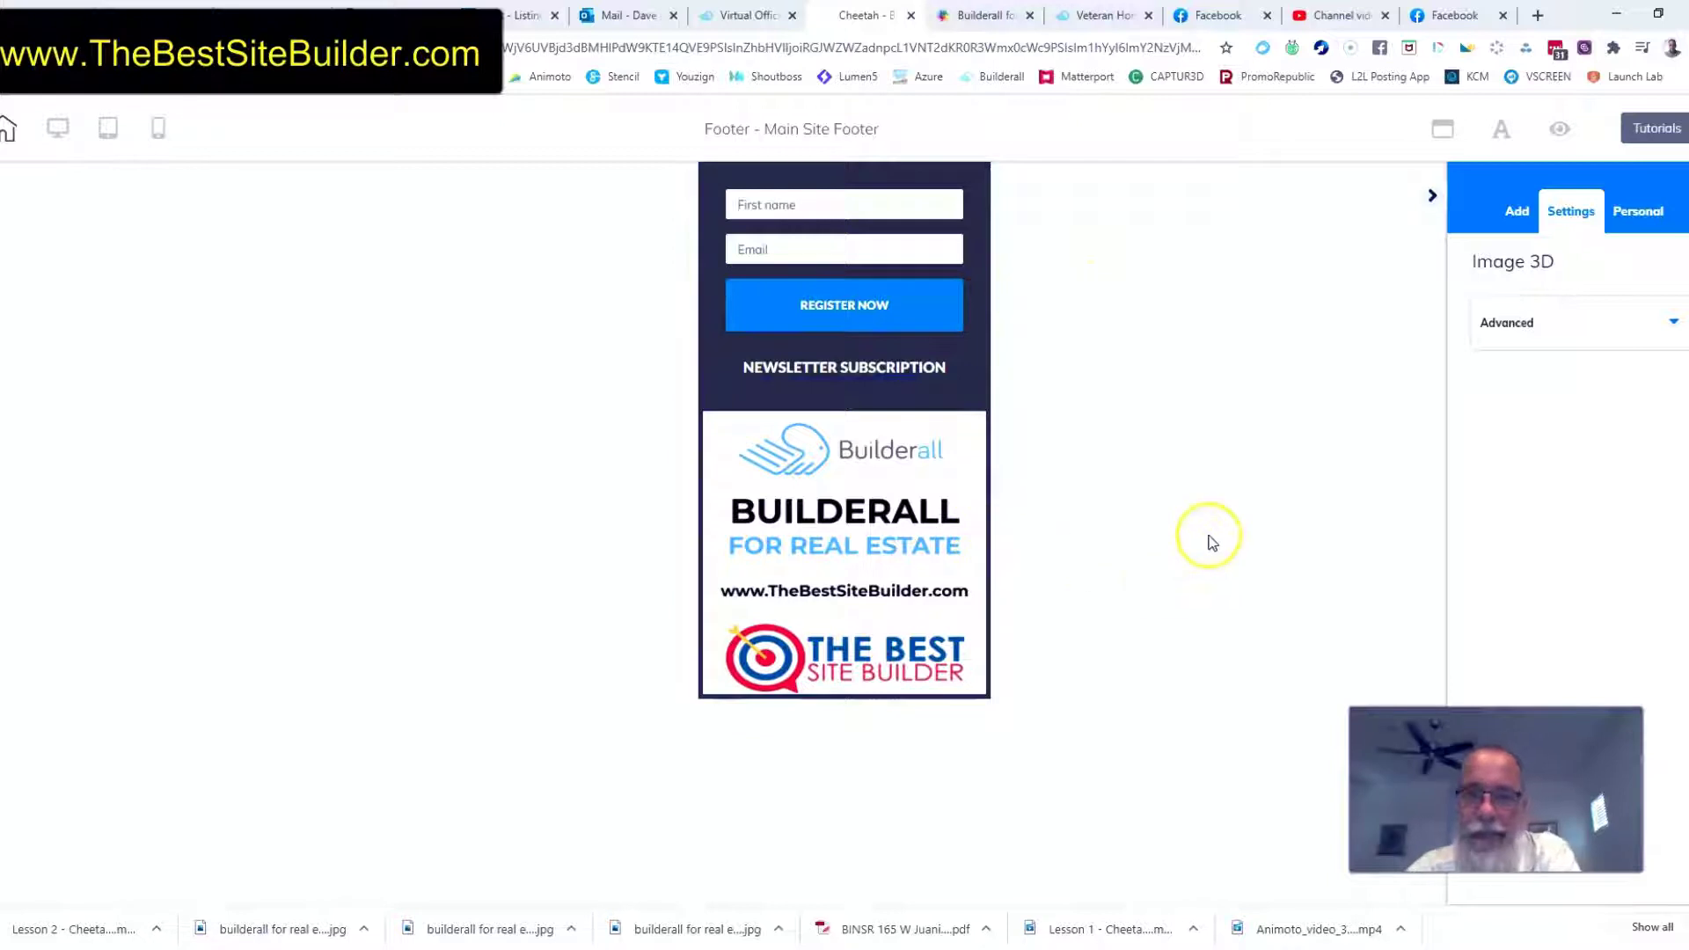
Return to the desktop layout, save the main site footer and exit its editor
click(57, 141)
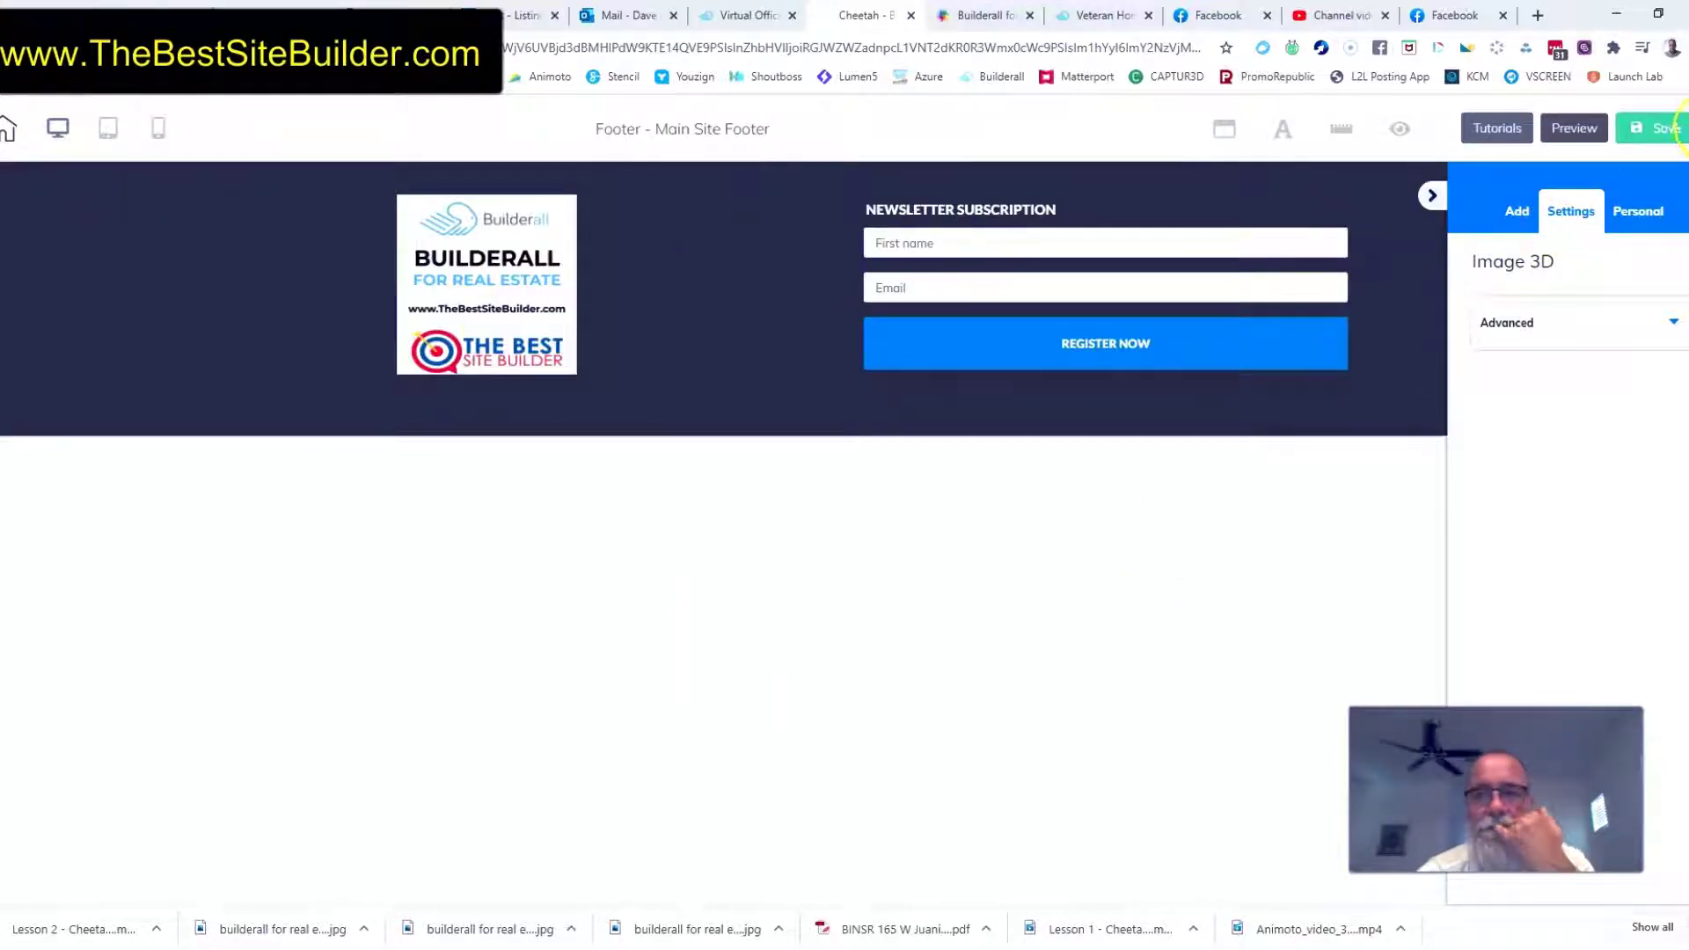
click(1658, 128)
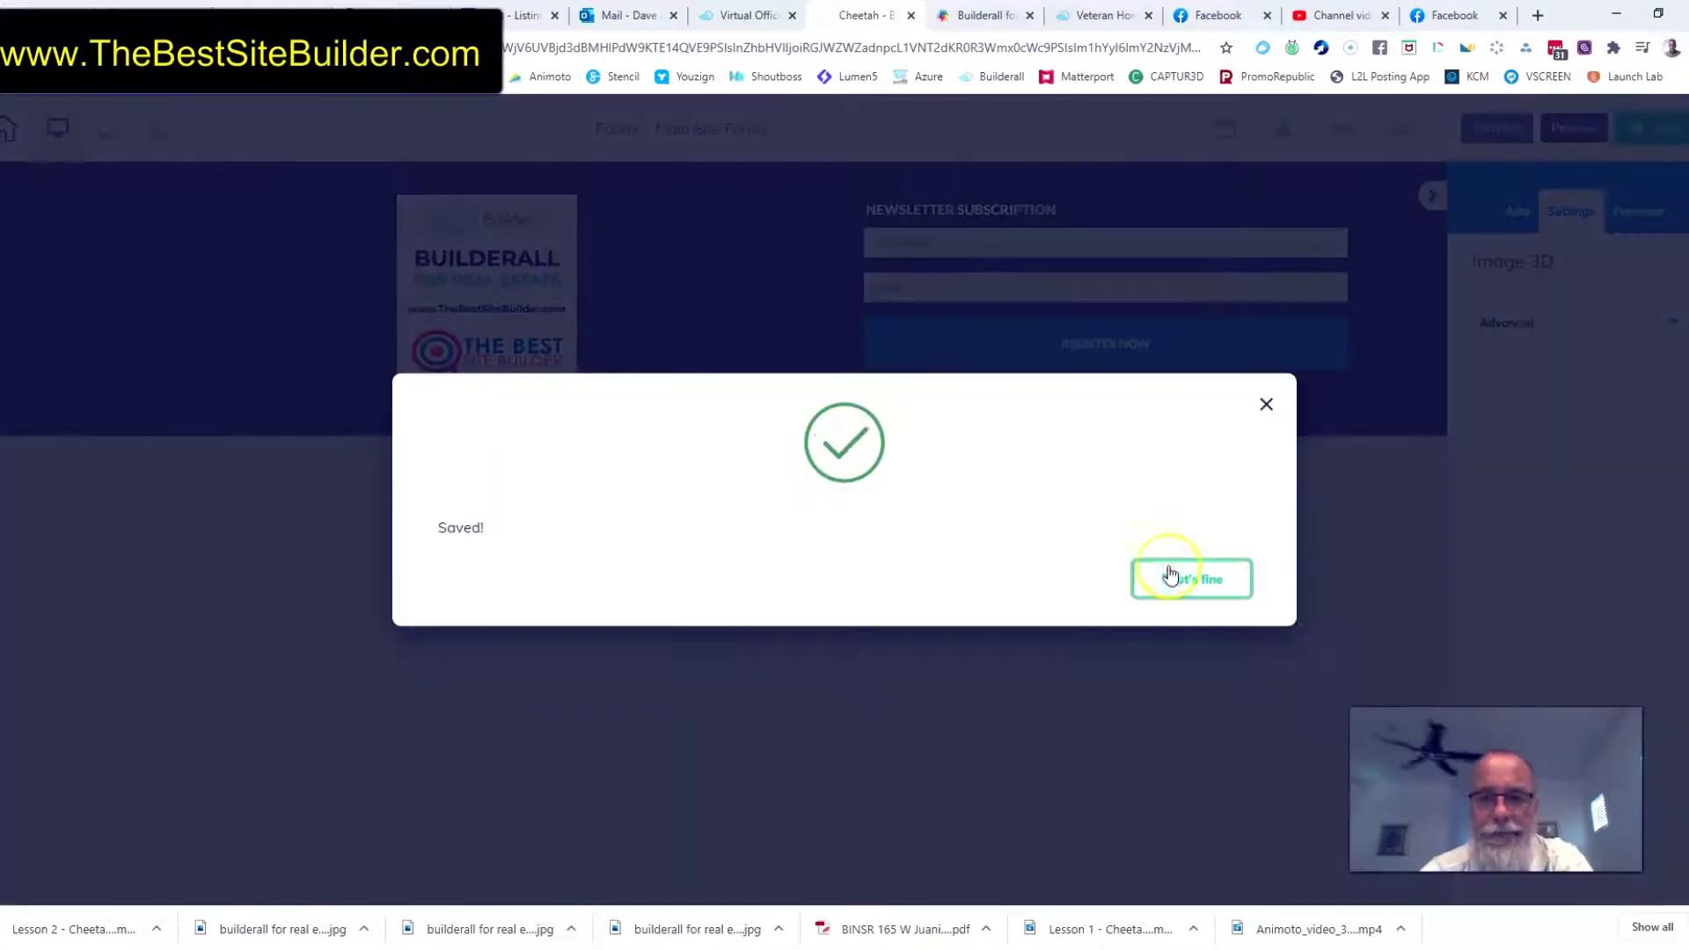
click(1192, 579)
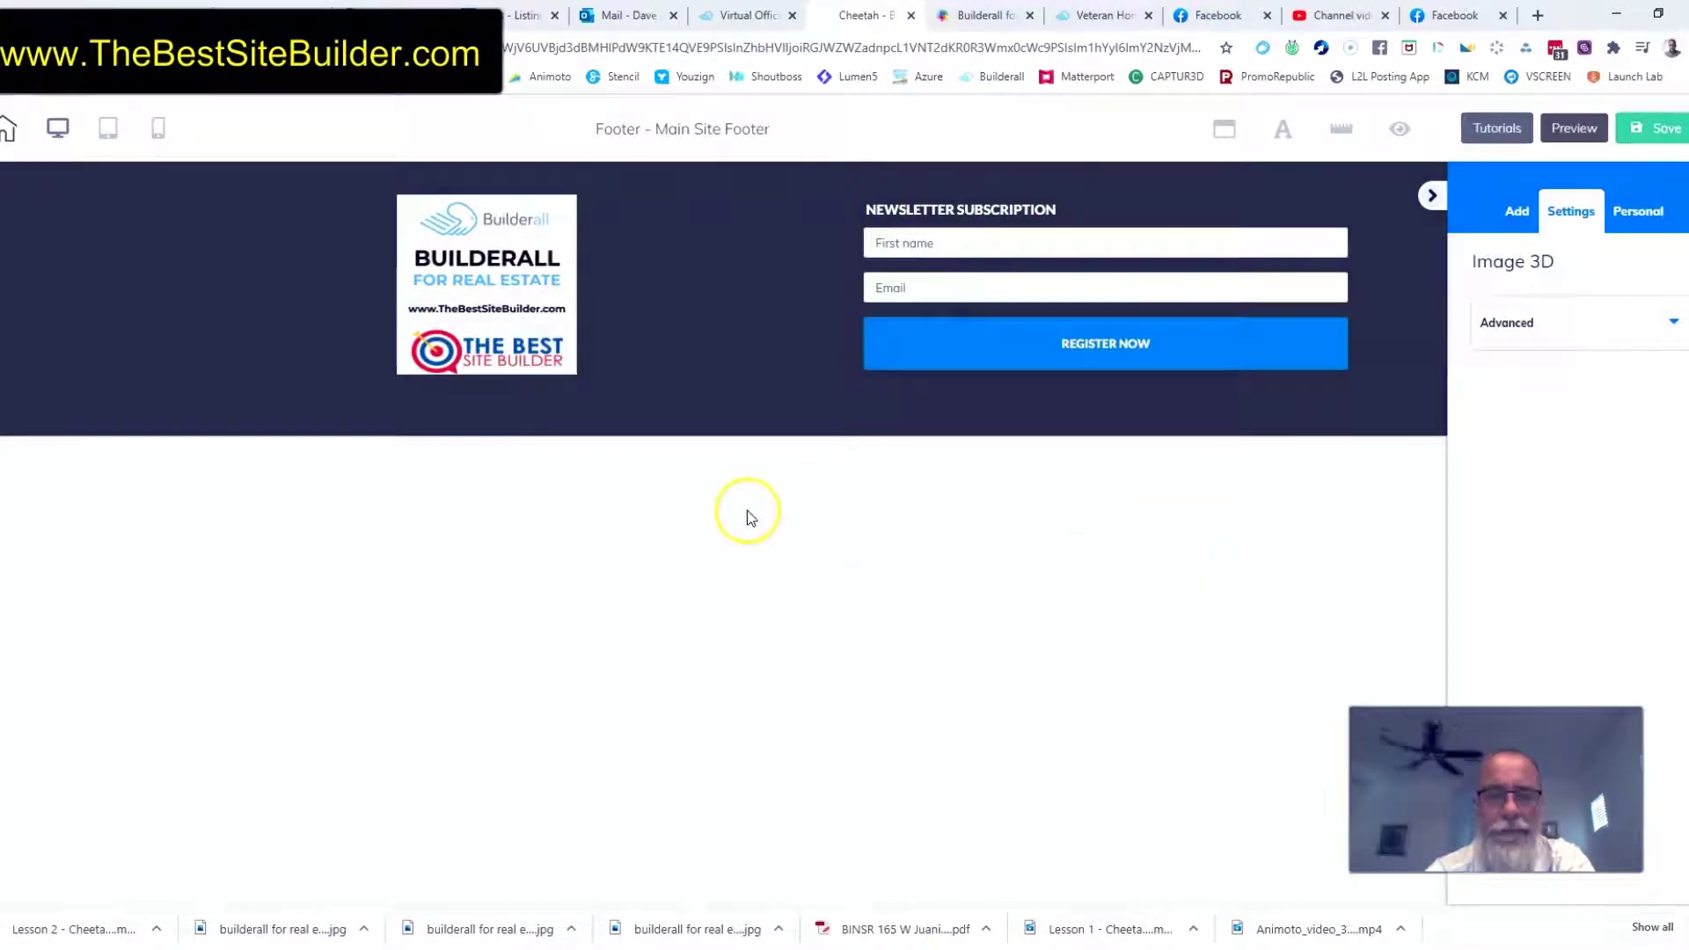
click(10, 129)
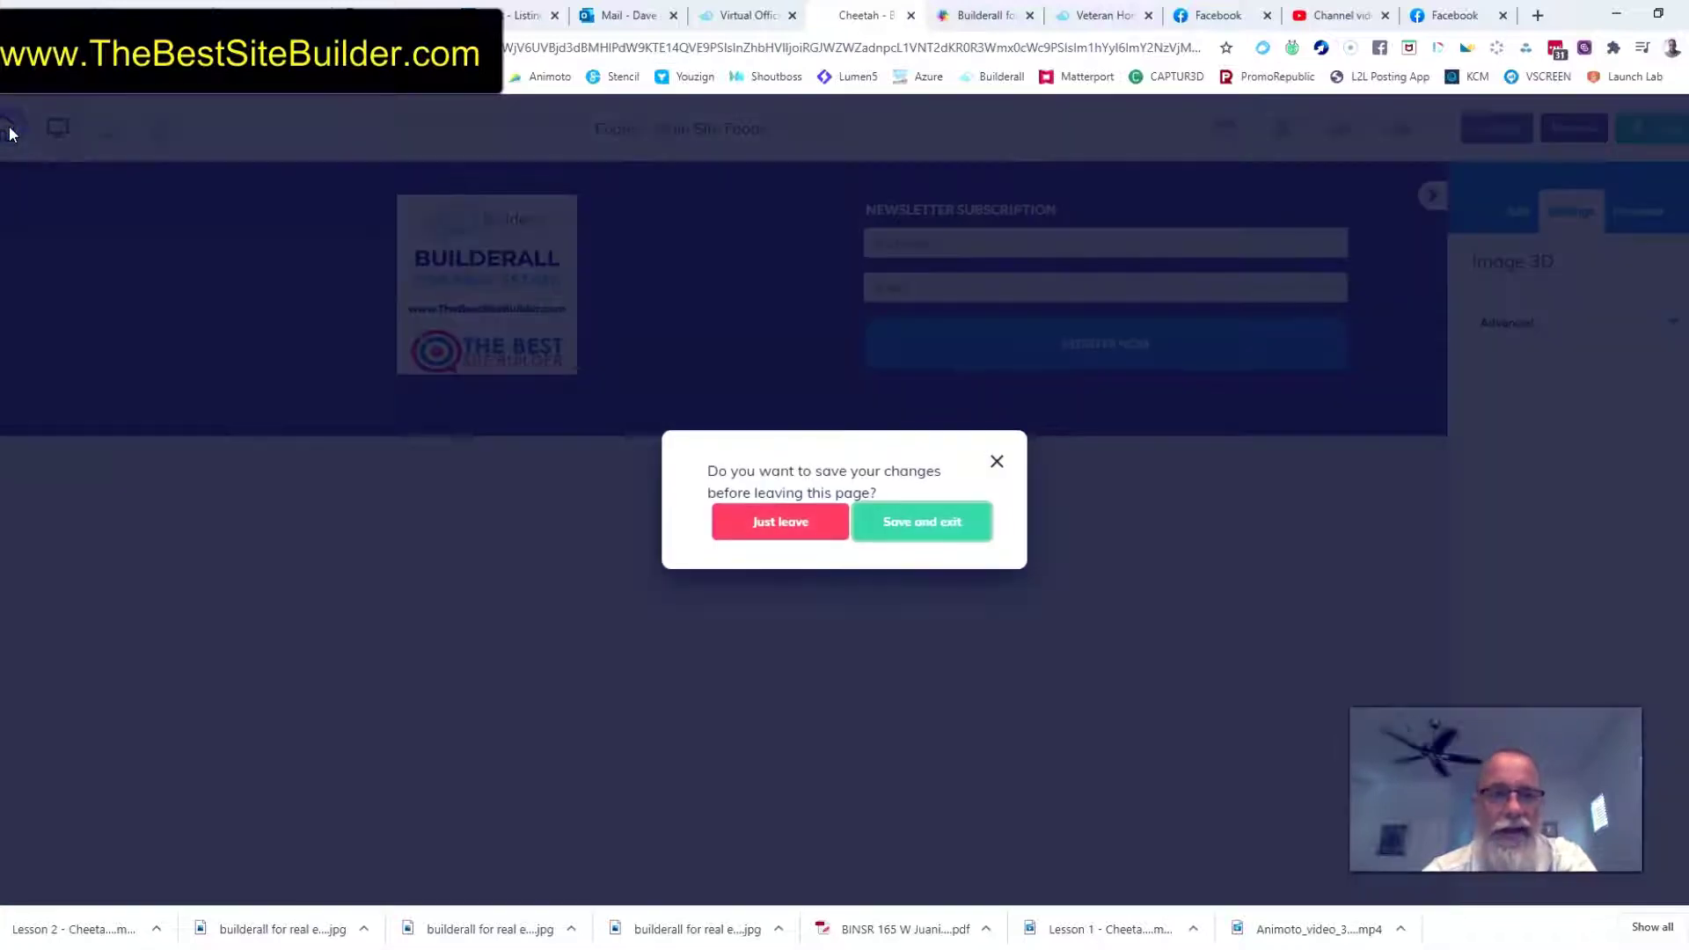
click(910, 527)
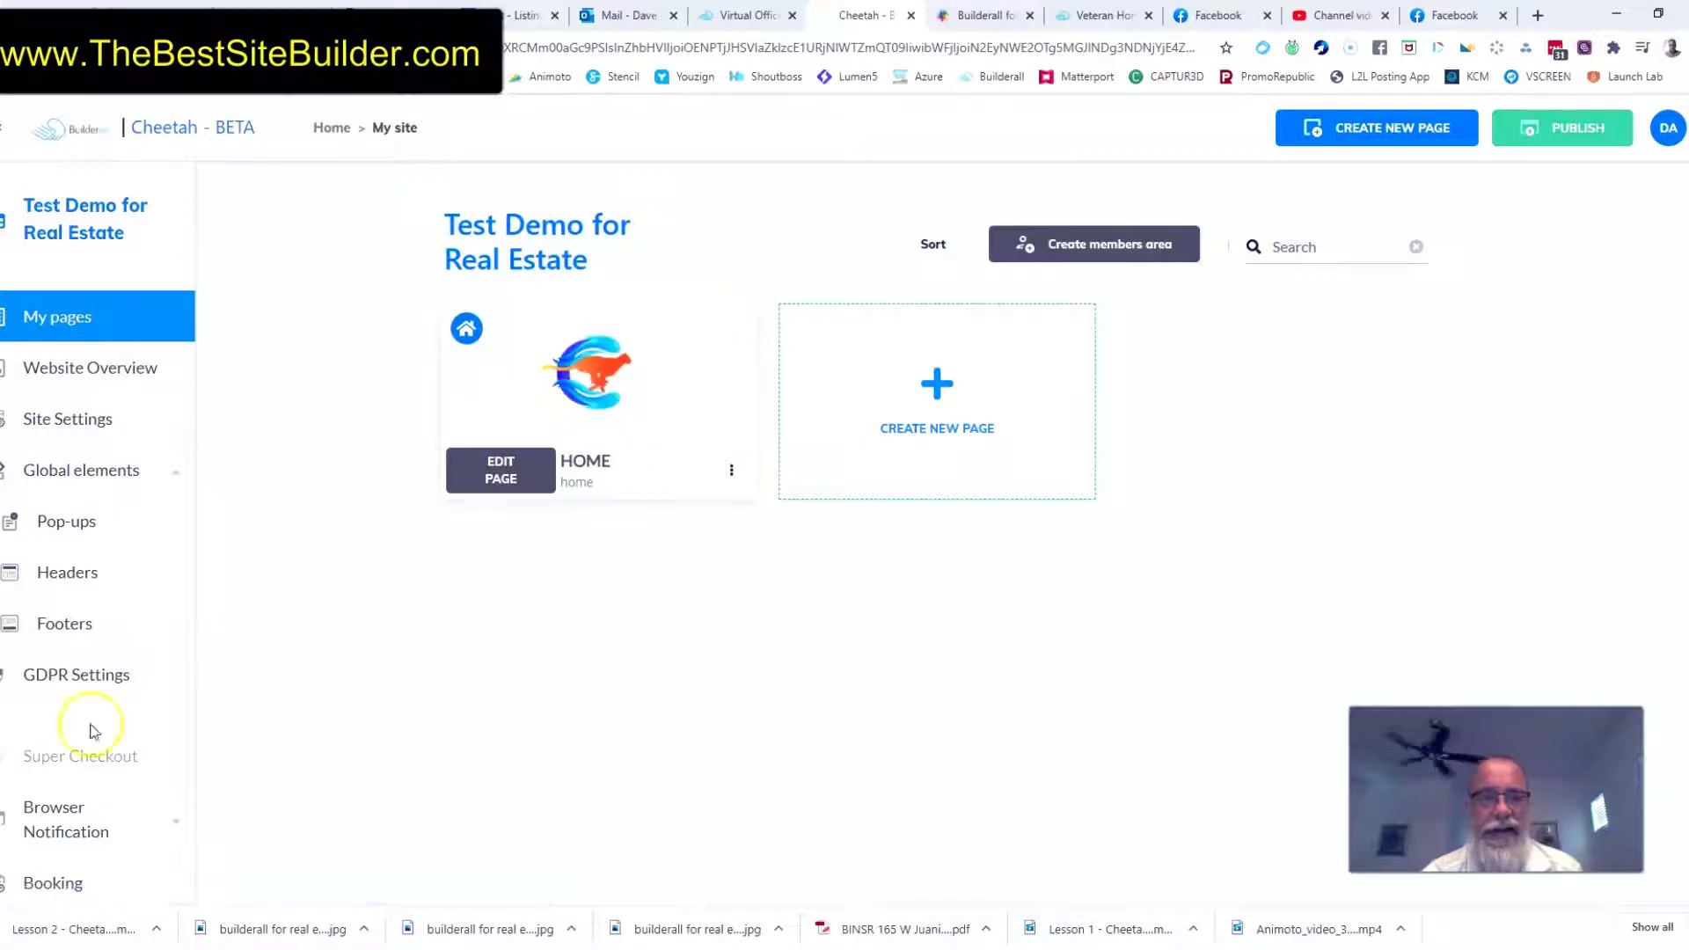
Create a new global footer named "Main Footer Version 2"
click(65, 623)
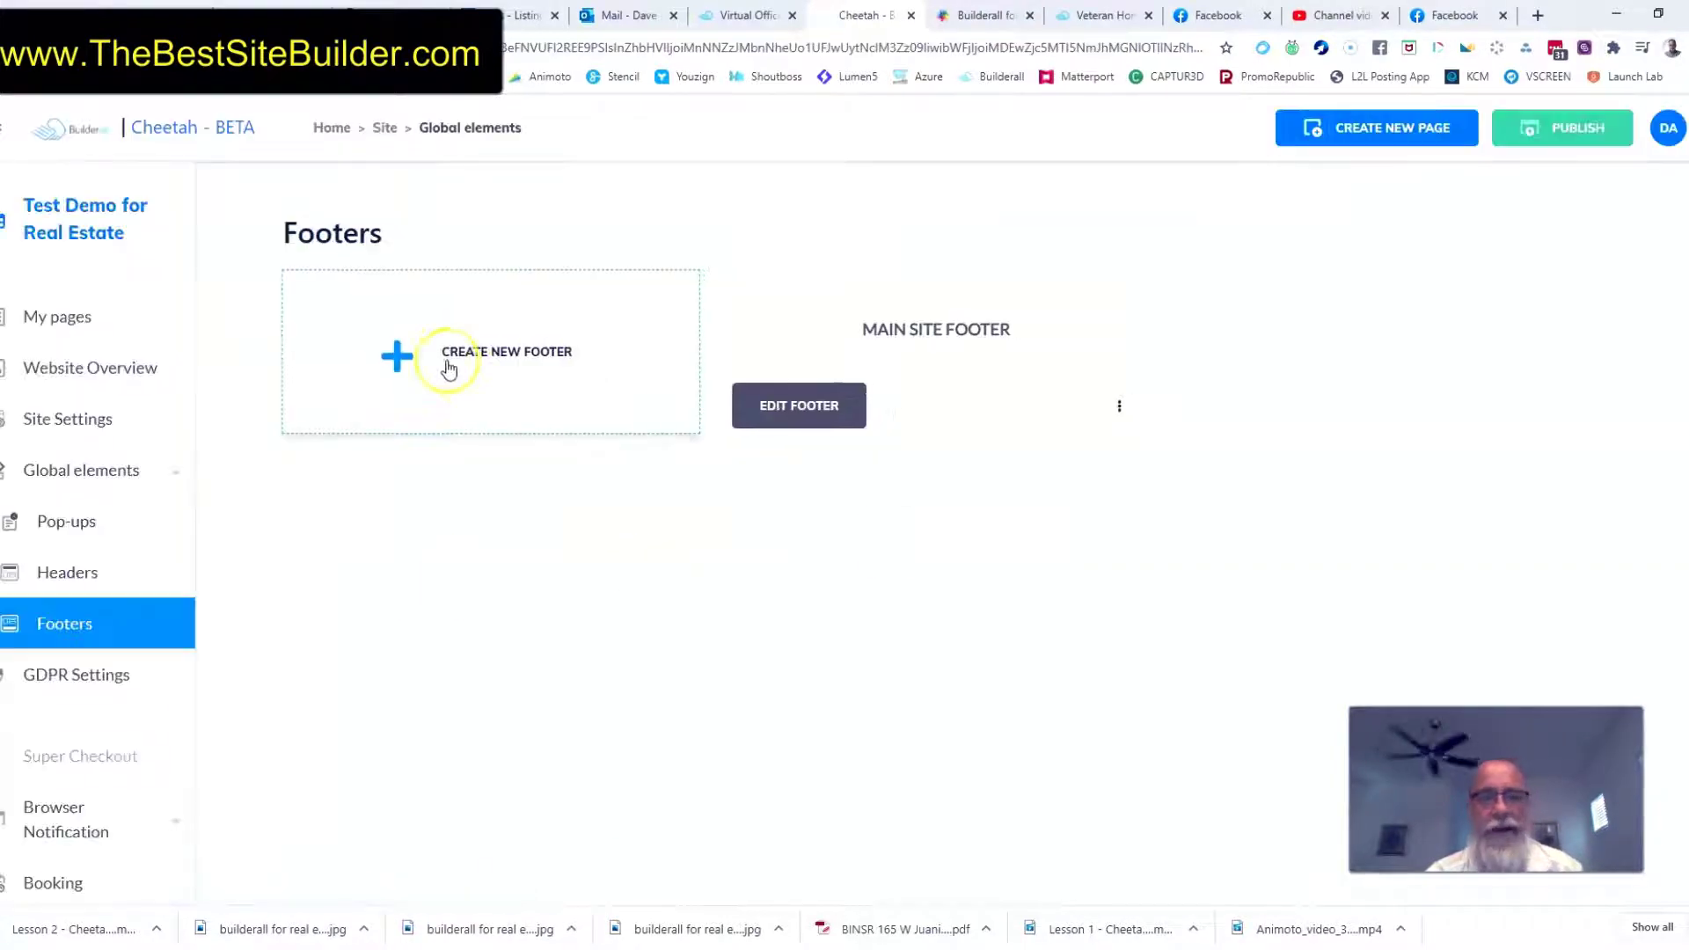
click(448, 368)
click(668, 503)
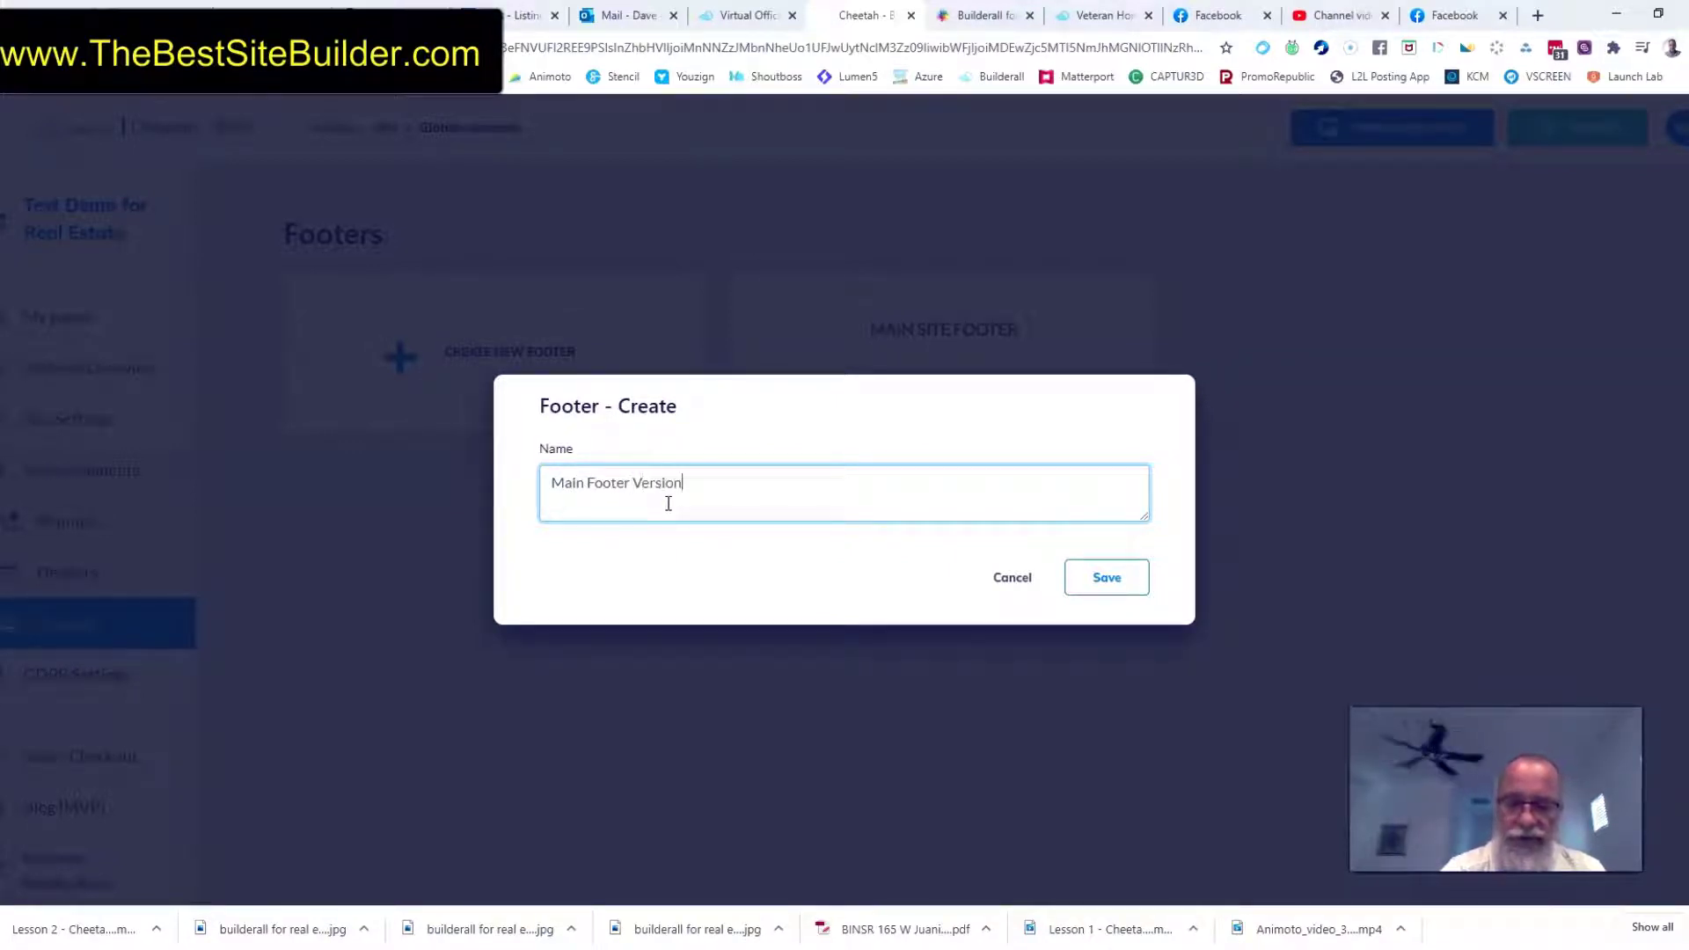
click(1127, 577)
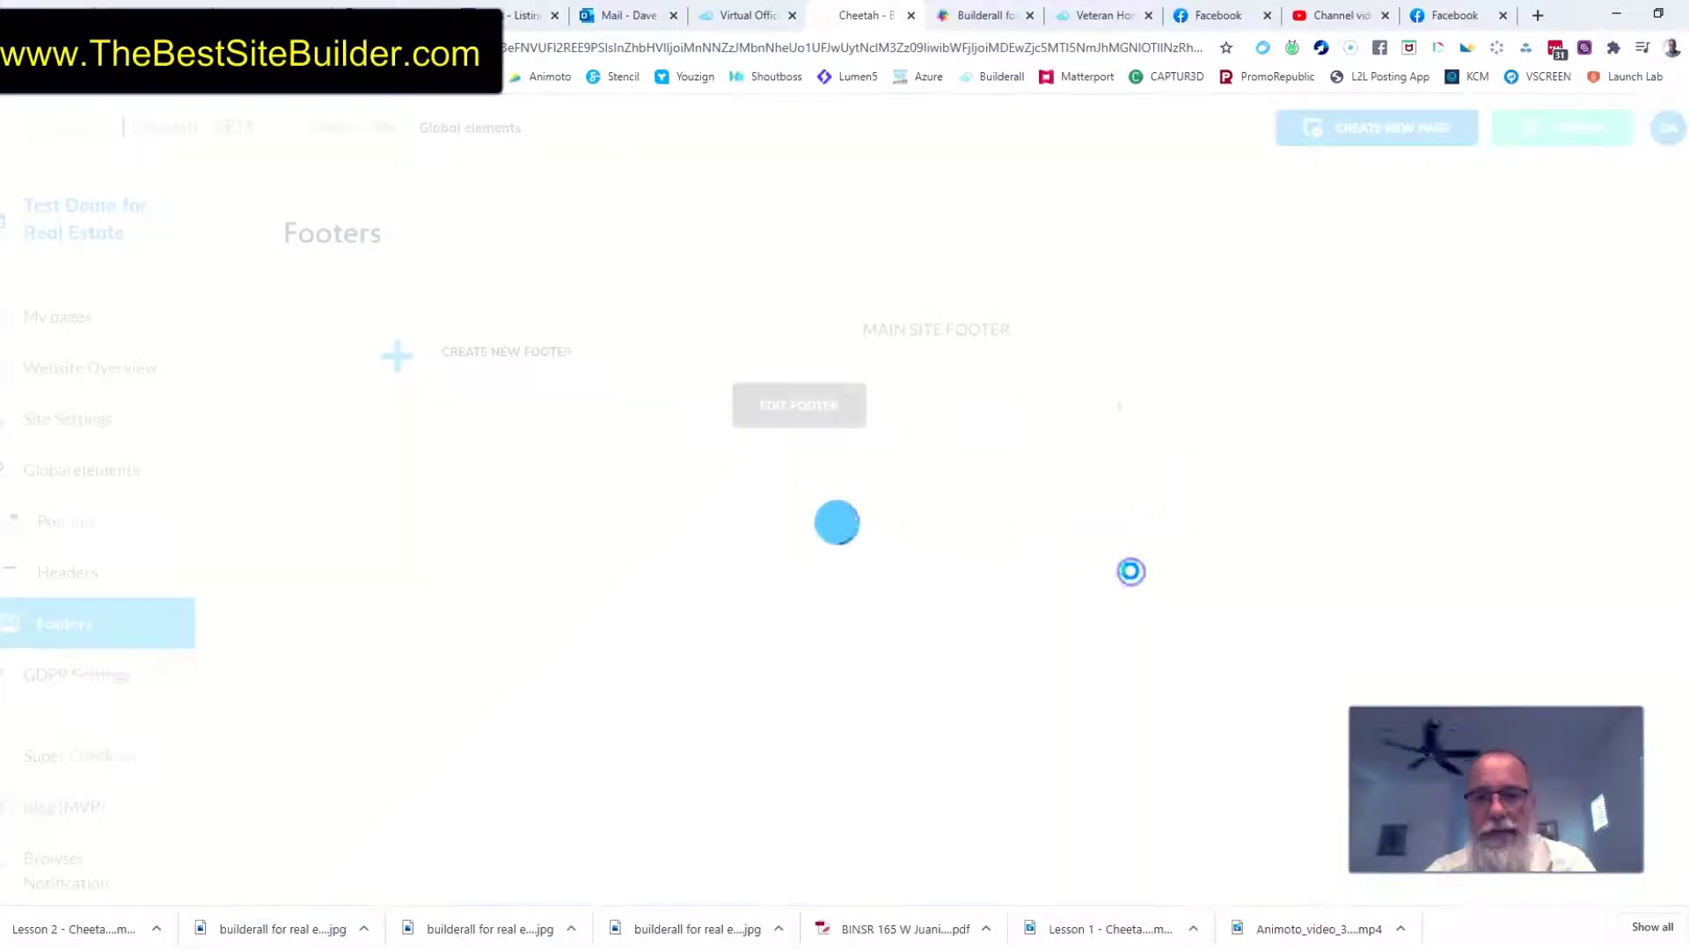
Open the new footer for editing and add a blank panel to it
click(1232, 406)
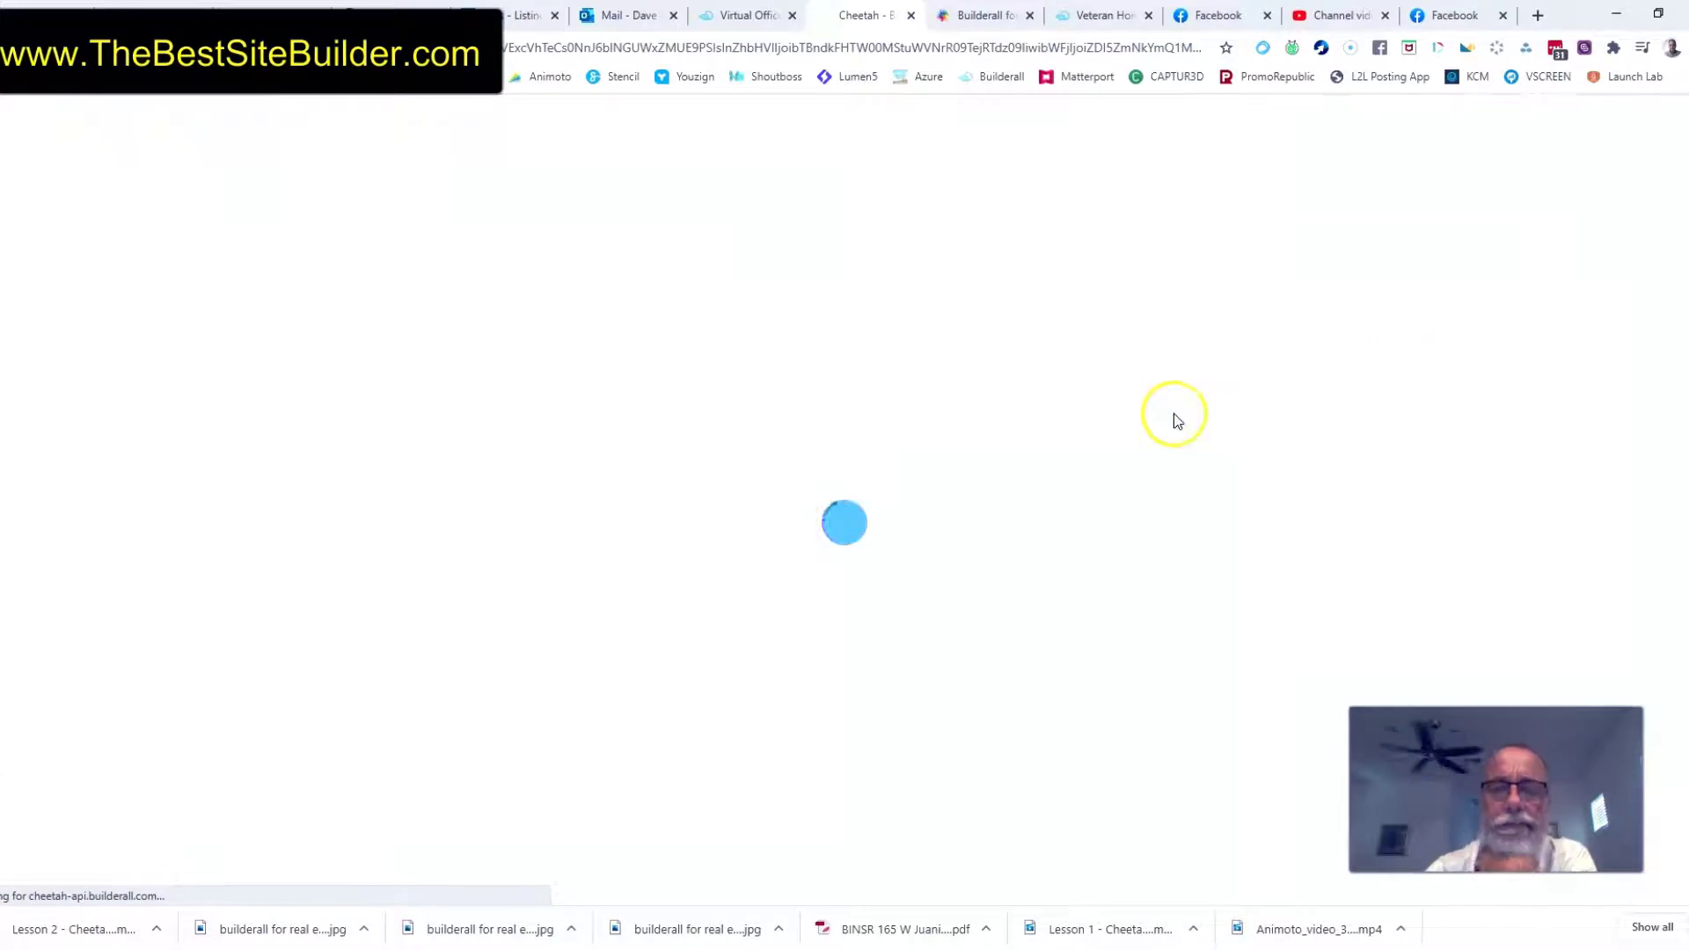
click(1517, 211)
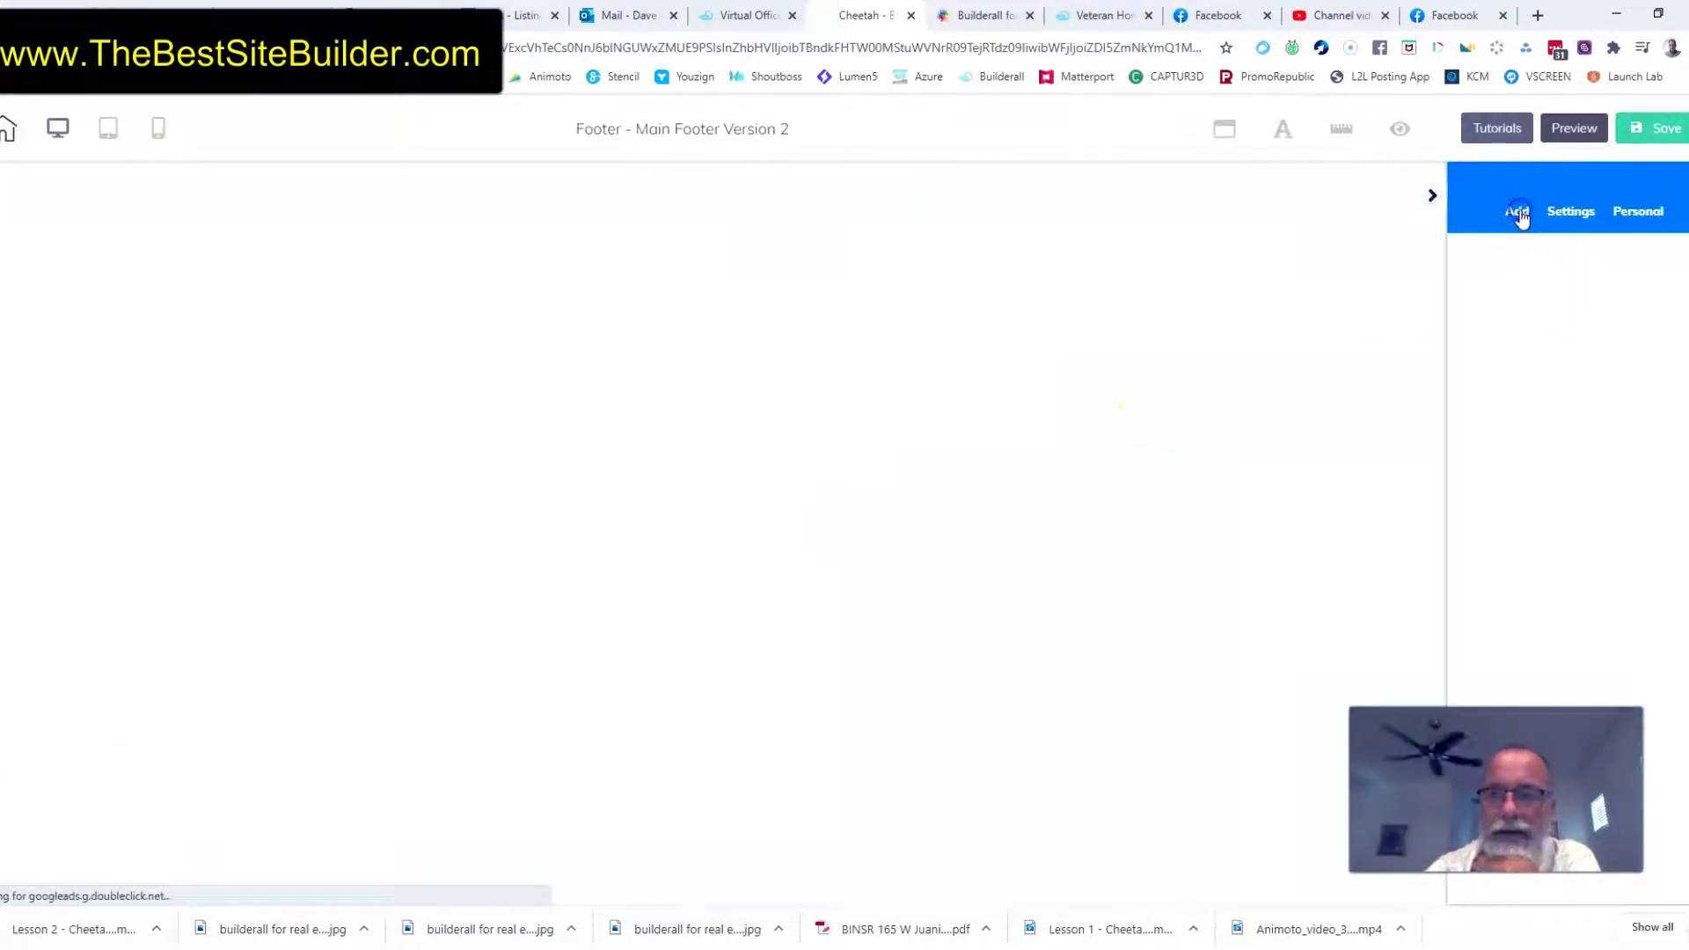
click(1533, 266)
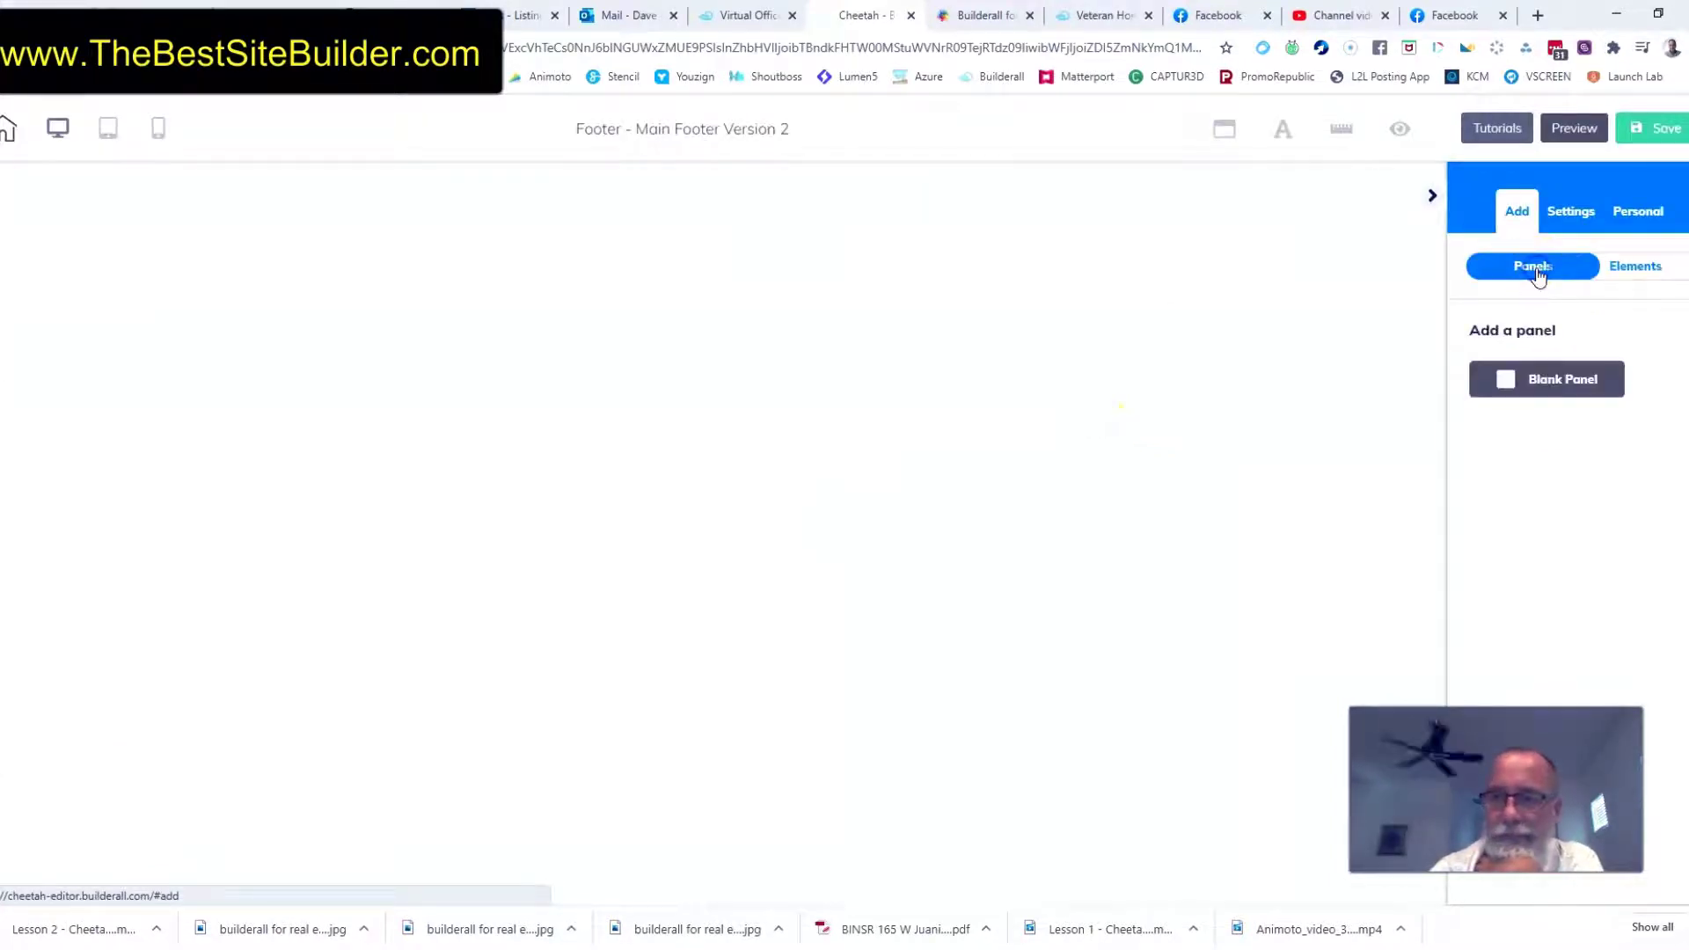
Reduce the blank panel's height and delete its placeholder text box
click(976, 341)
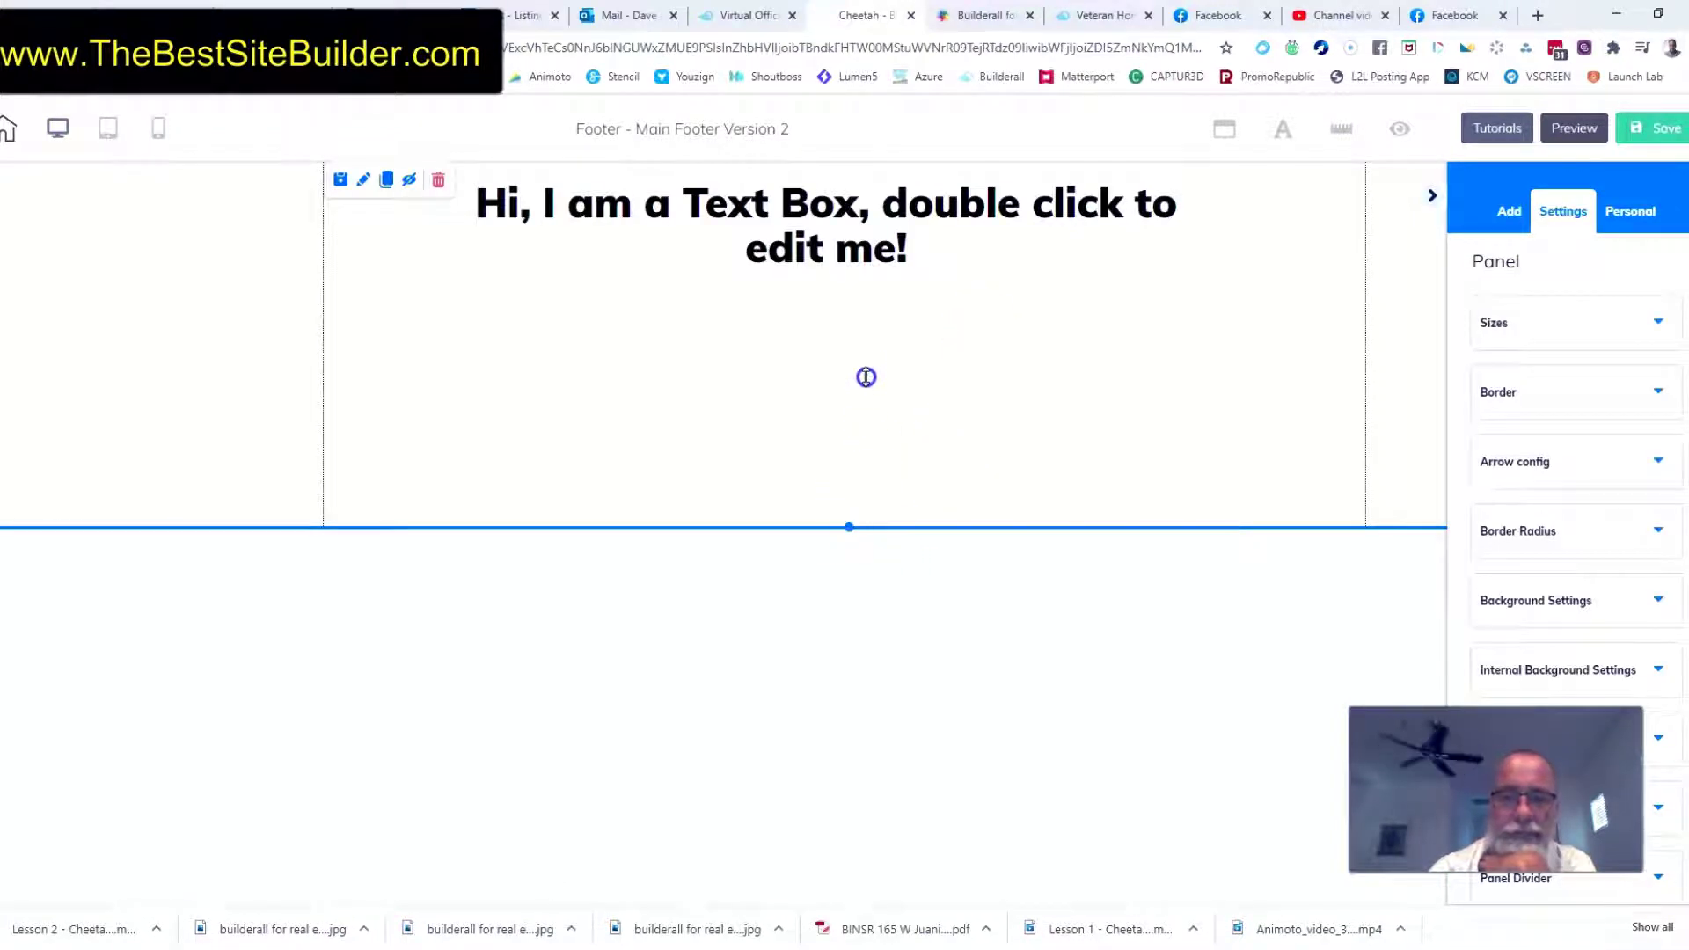
drag(824, 220, 837, 219)
click(834, 214)
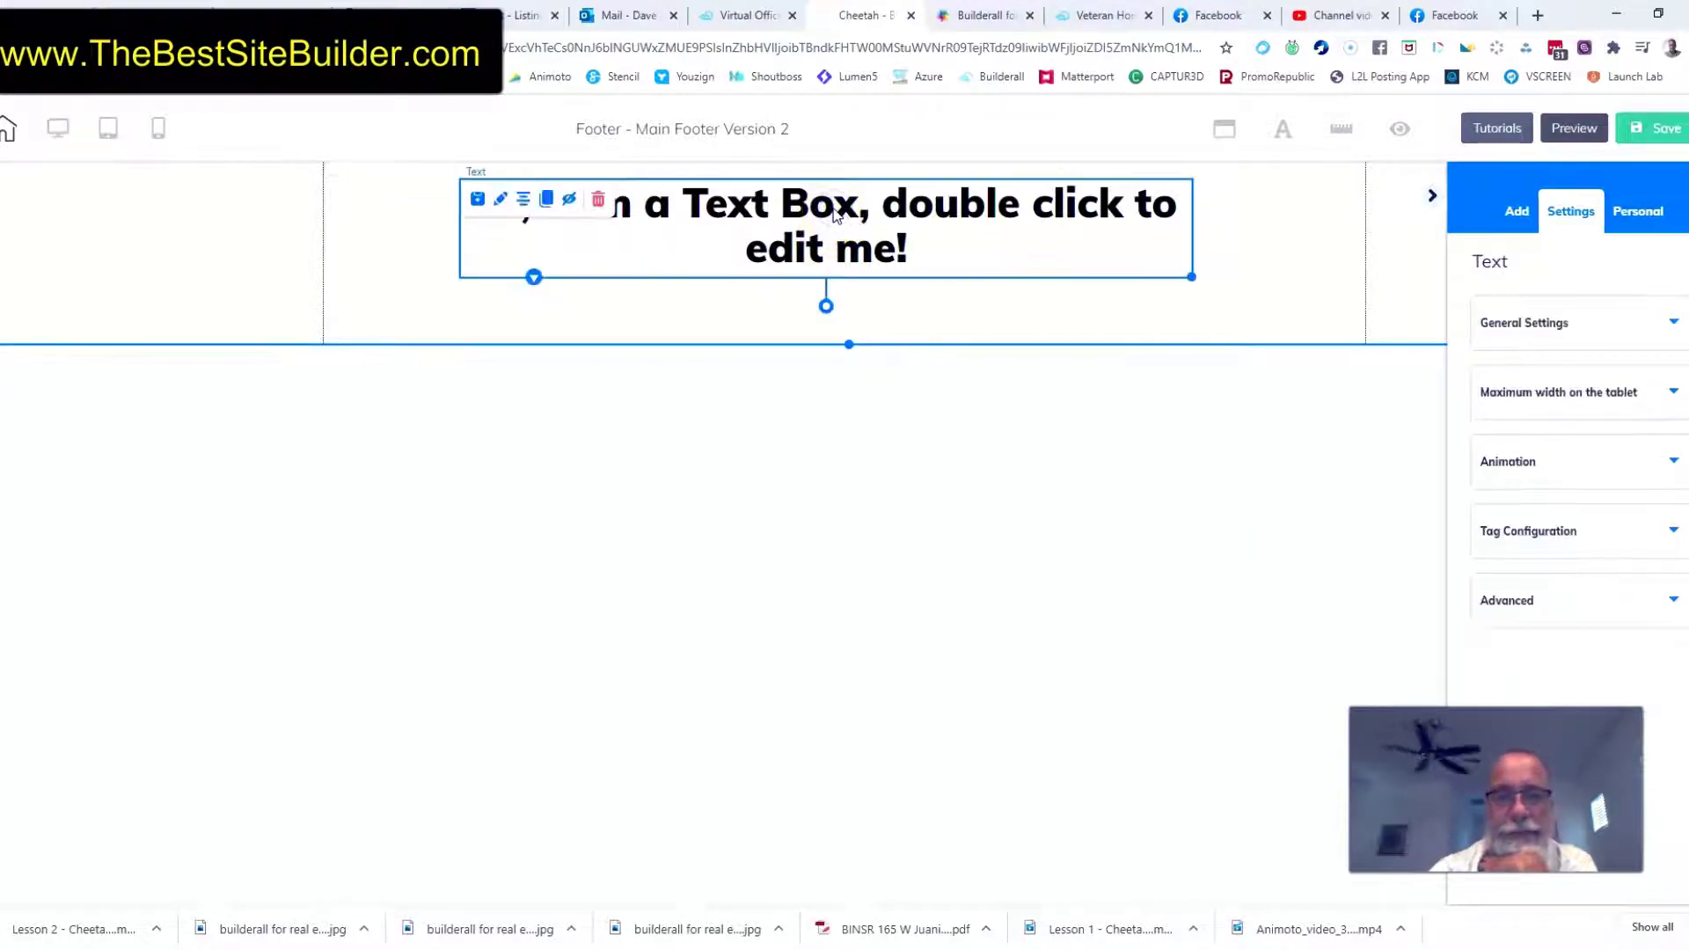
click(596, 200)
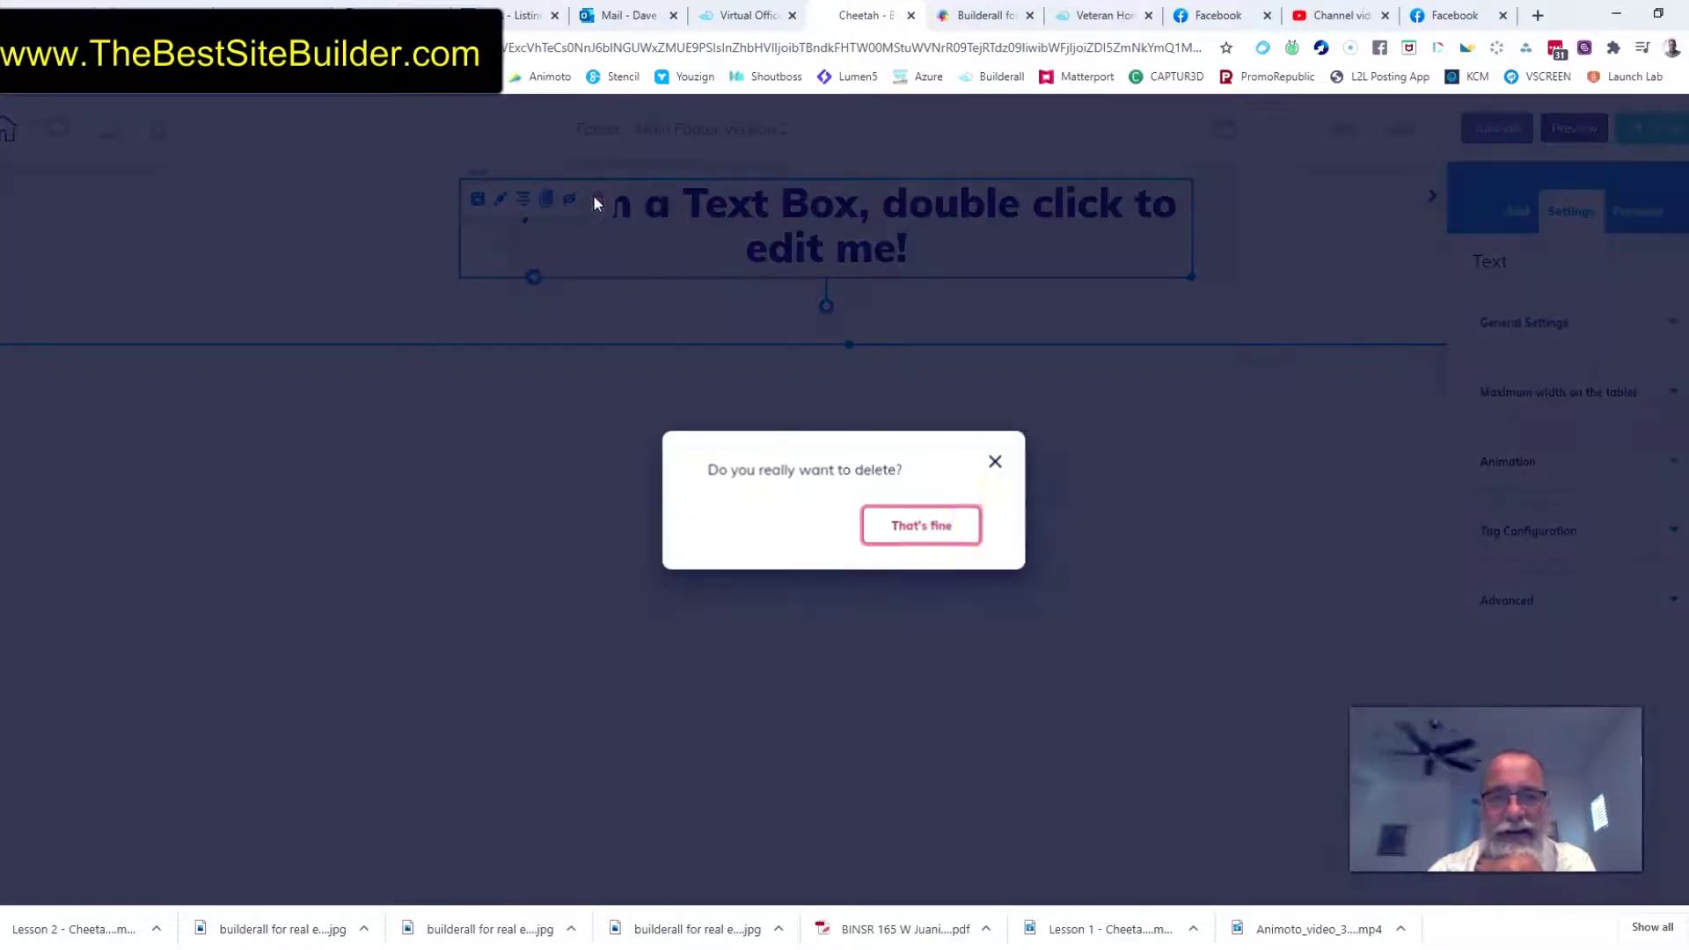
click(901, 531)
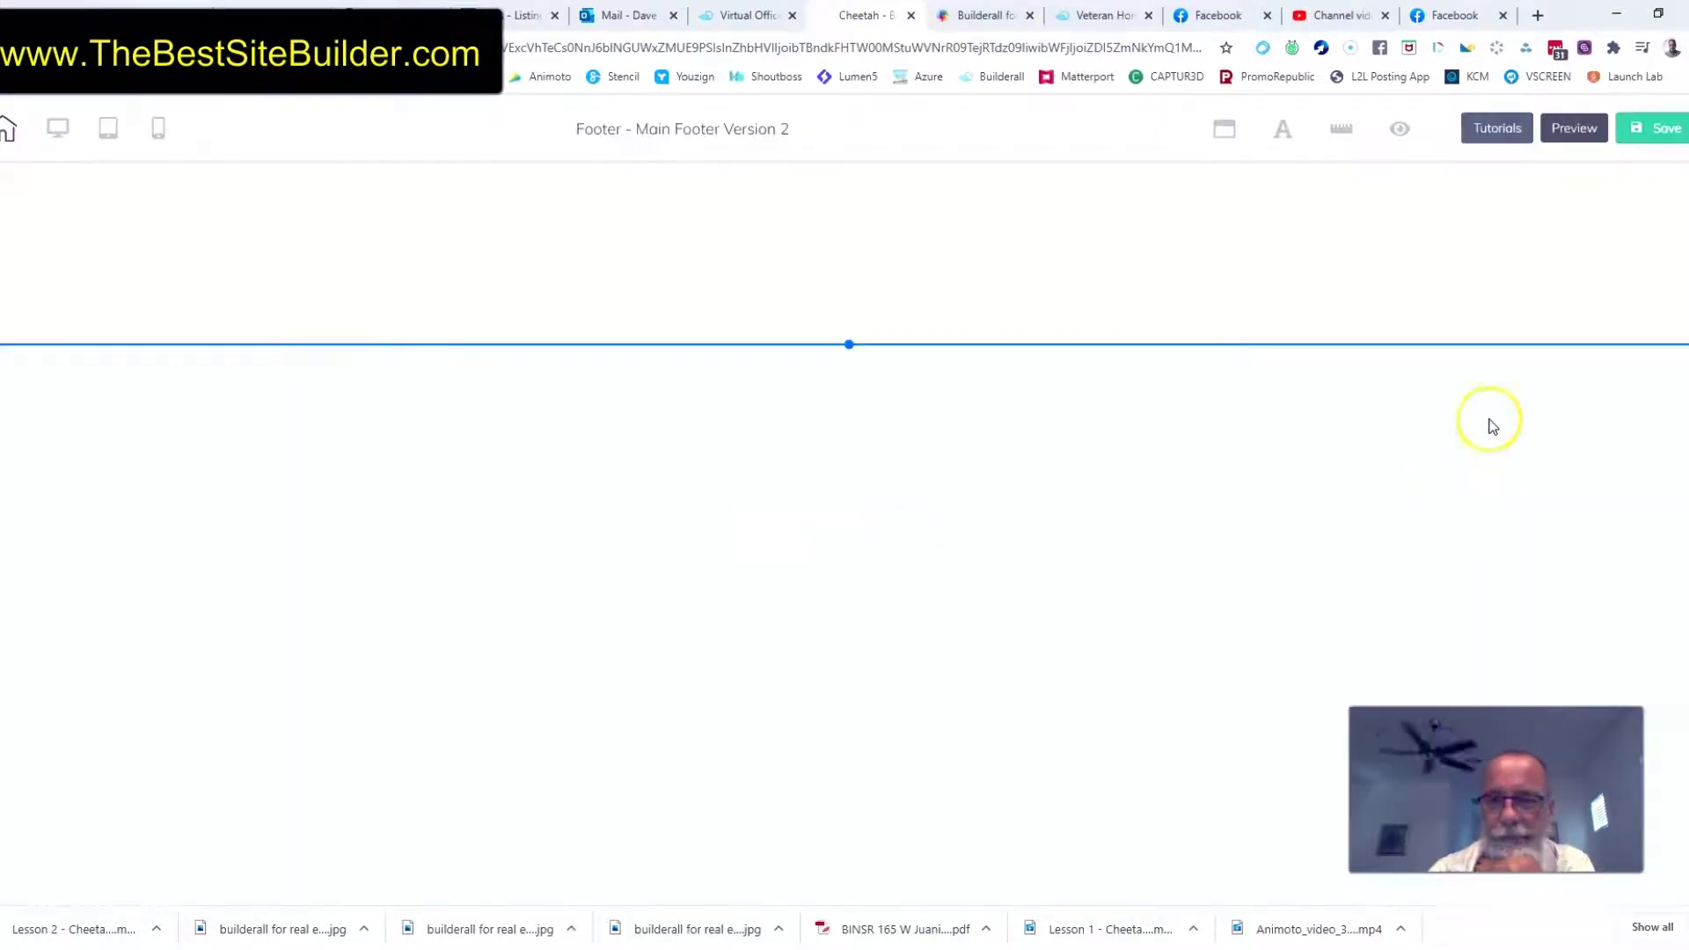
Add a 3D image element to the left part of the empty footer panel
click(1102, 278)
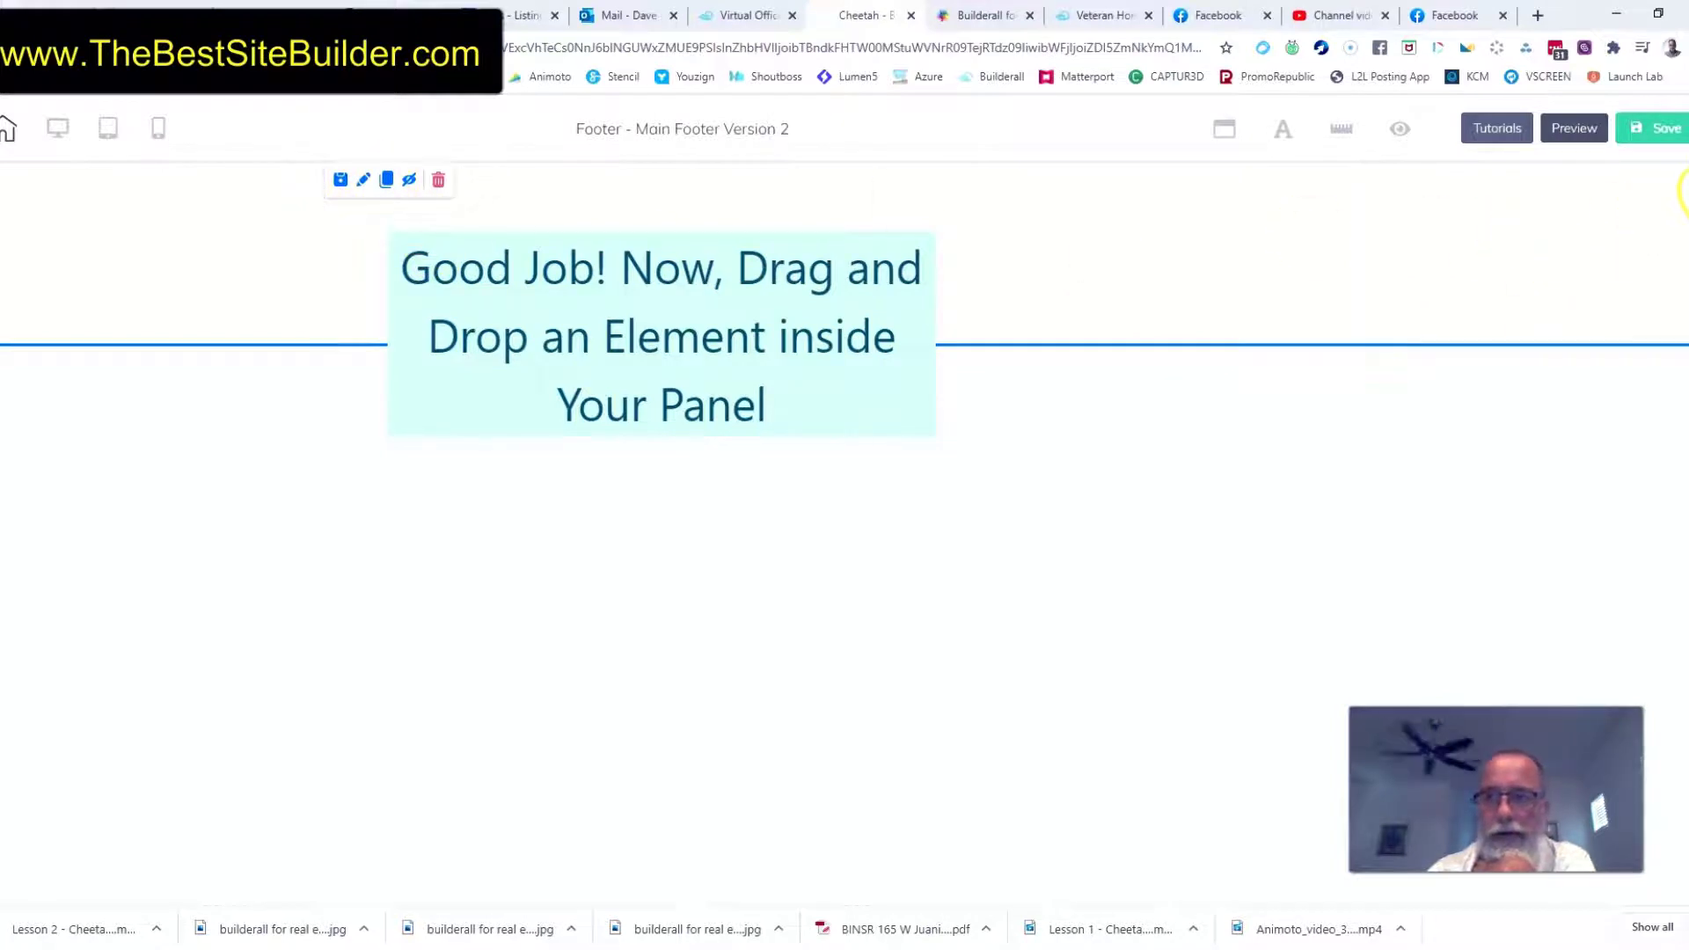
click(1682, 199)
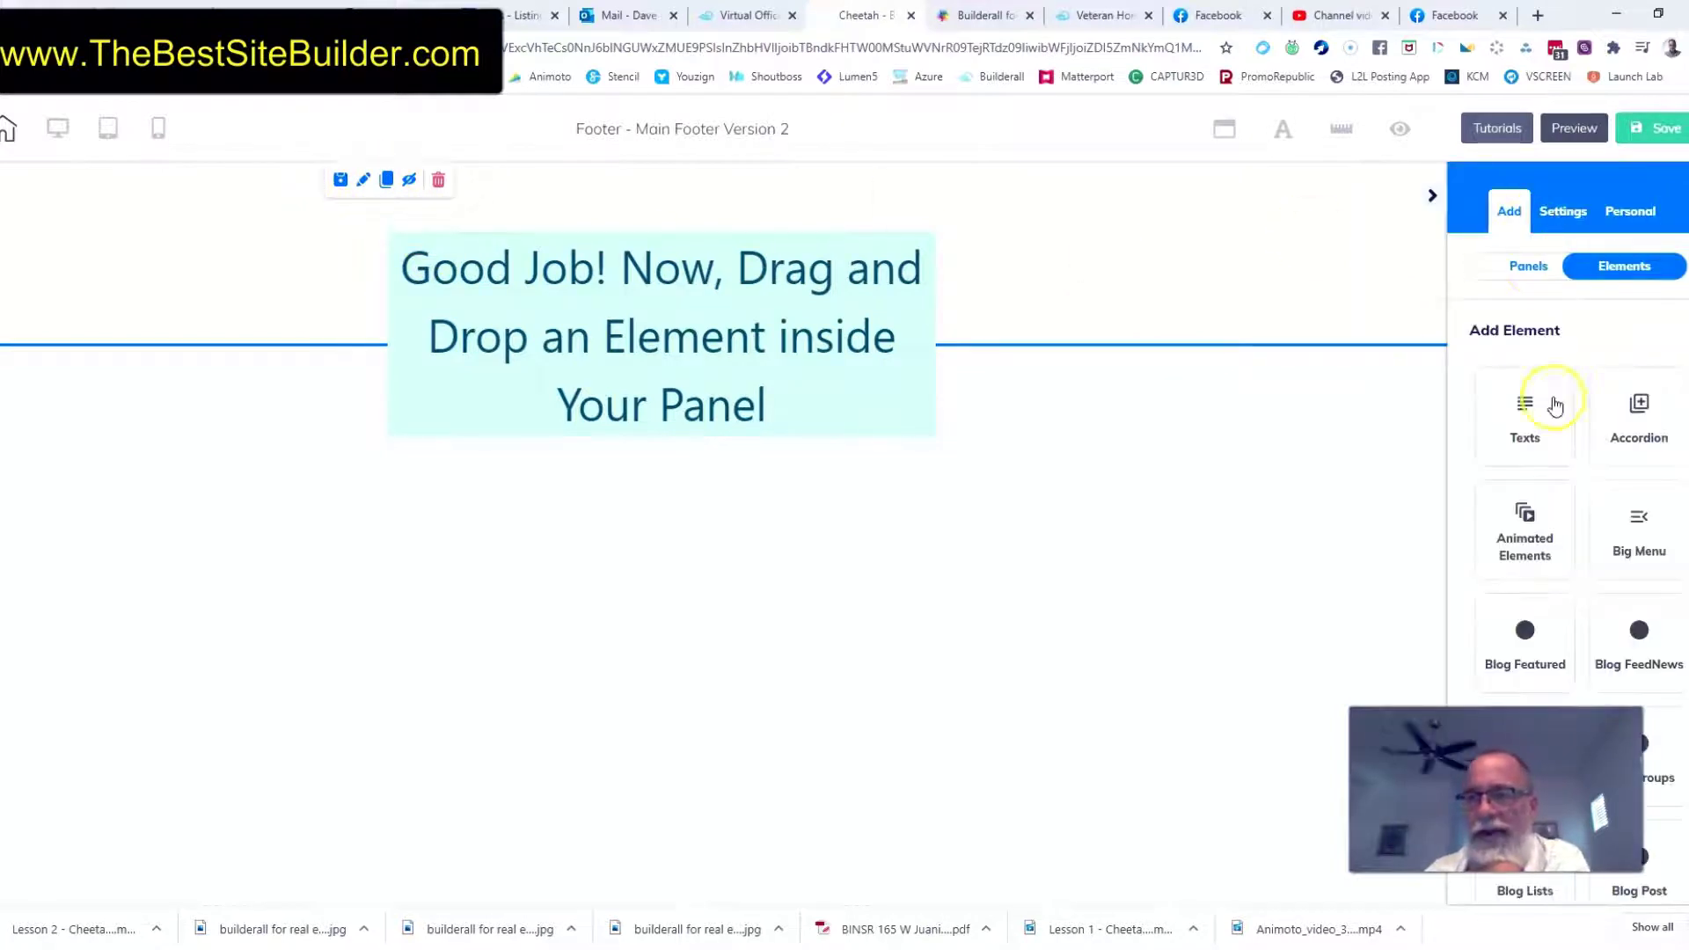
scroll(1636, 413, down, 10)
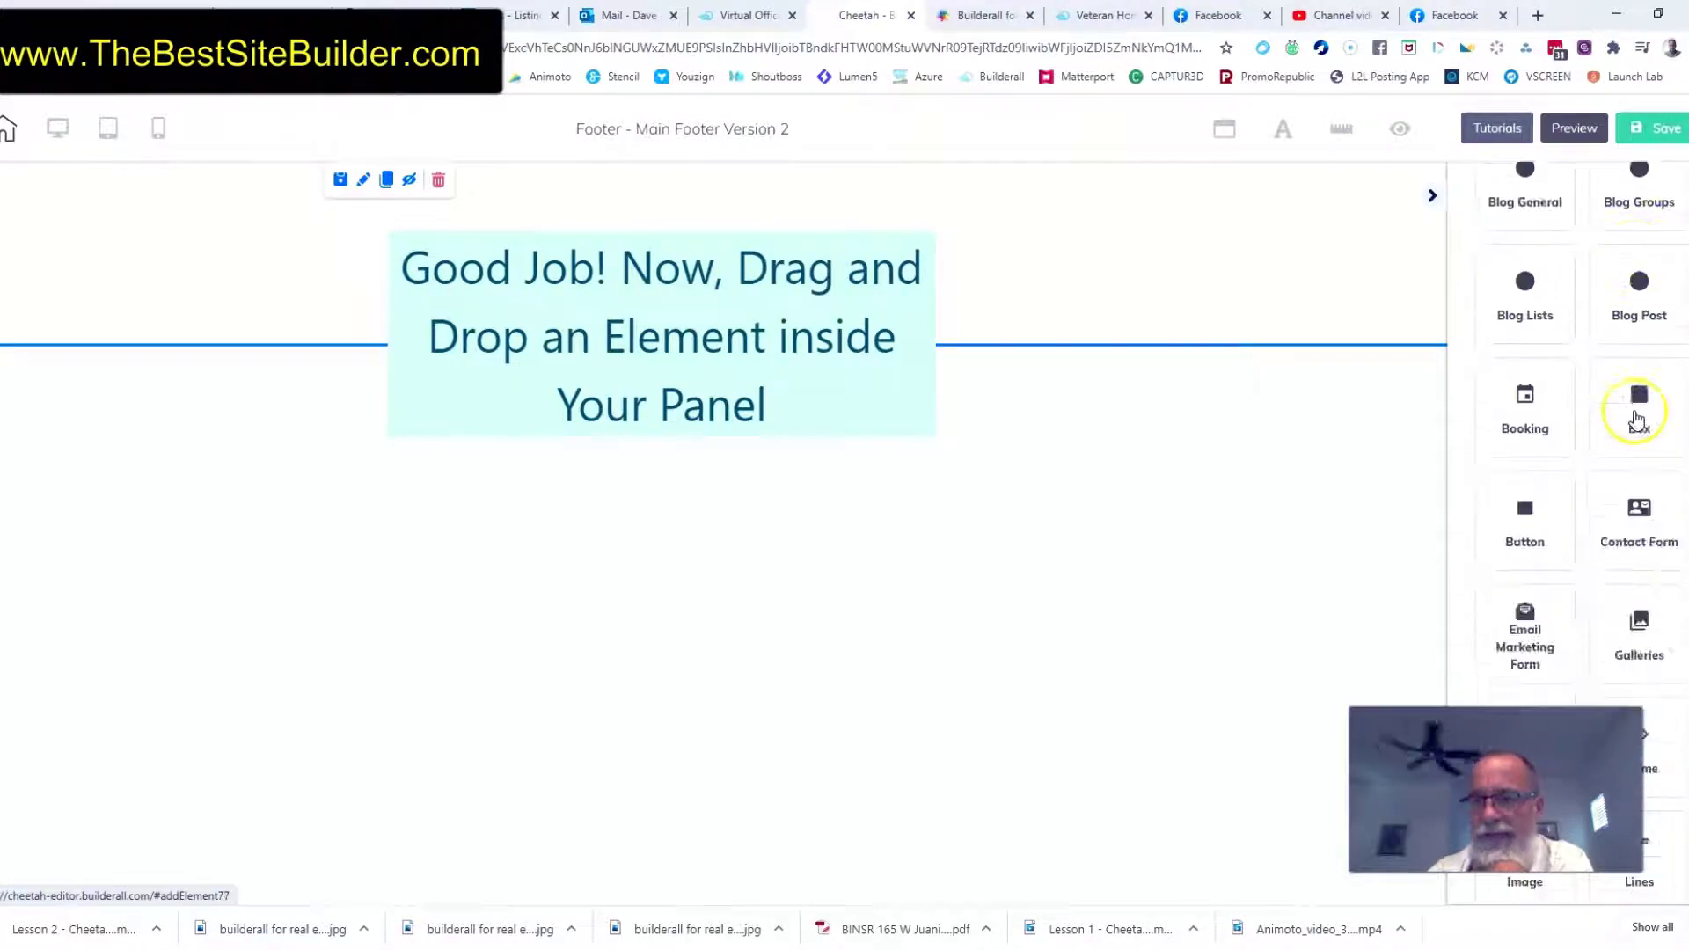
click(1525, 519)
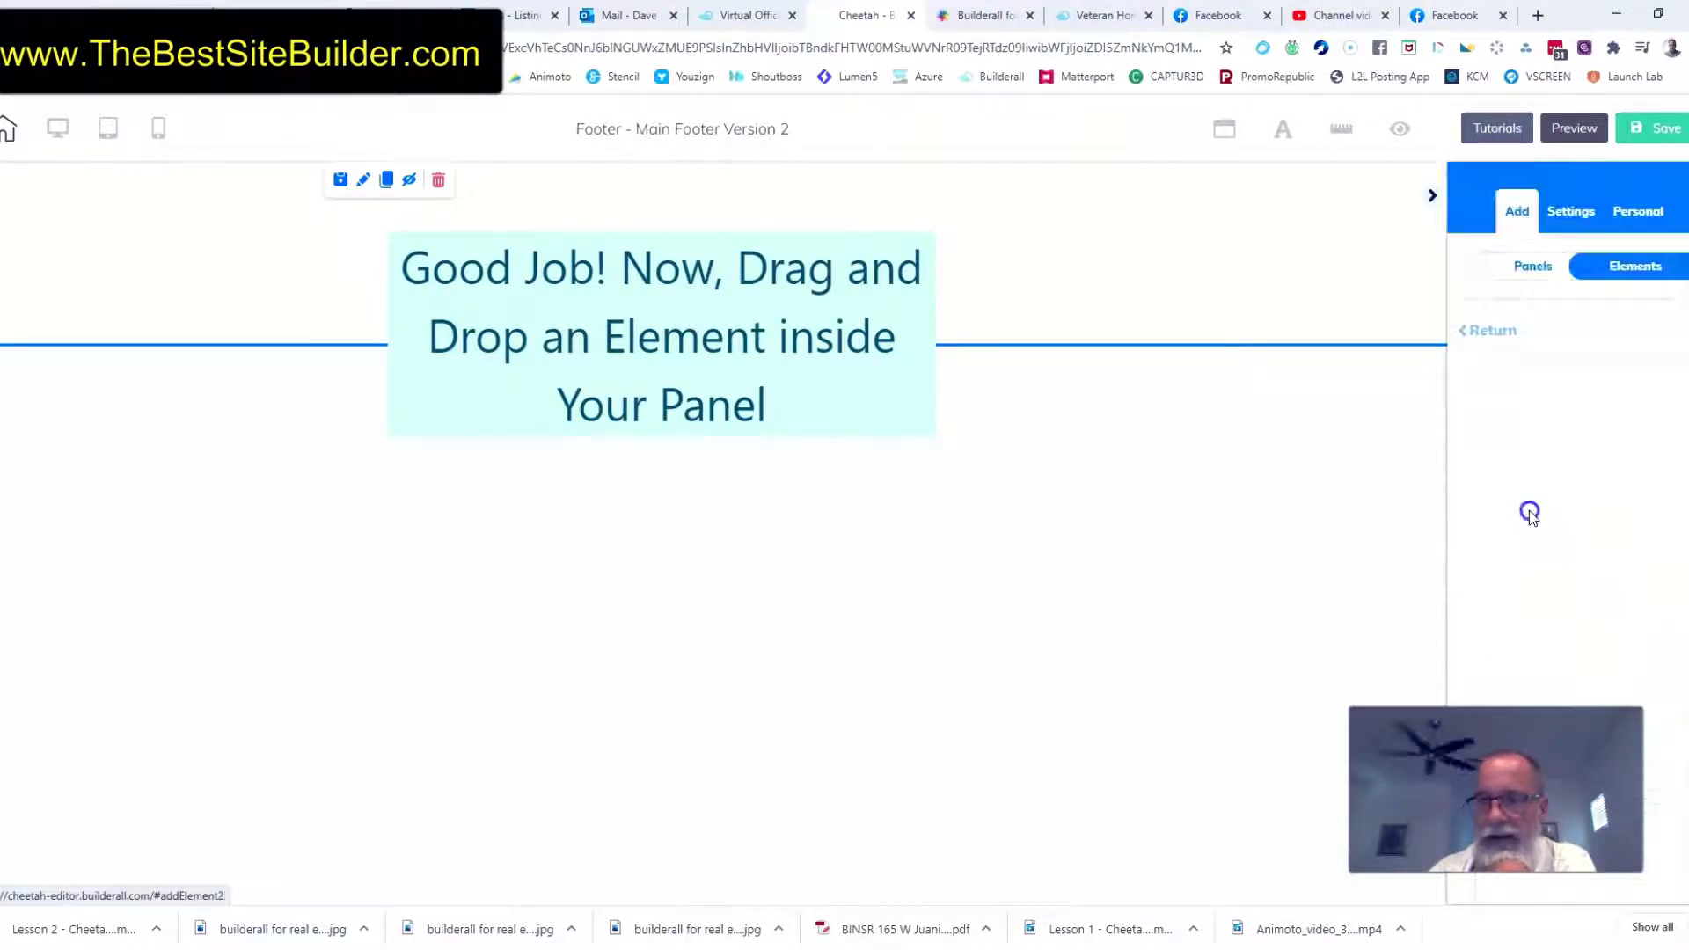
drag(1579, 506, 513, 255)
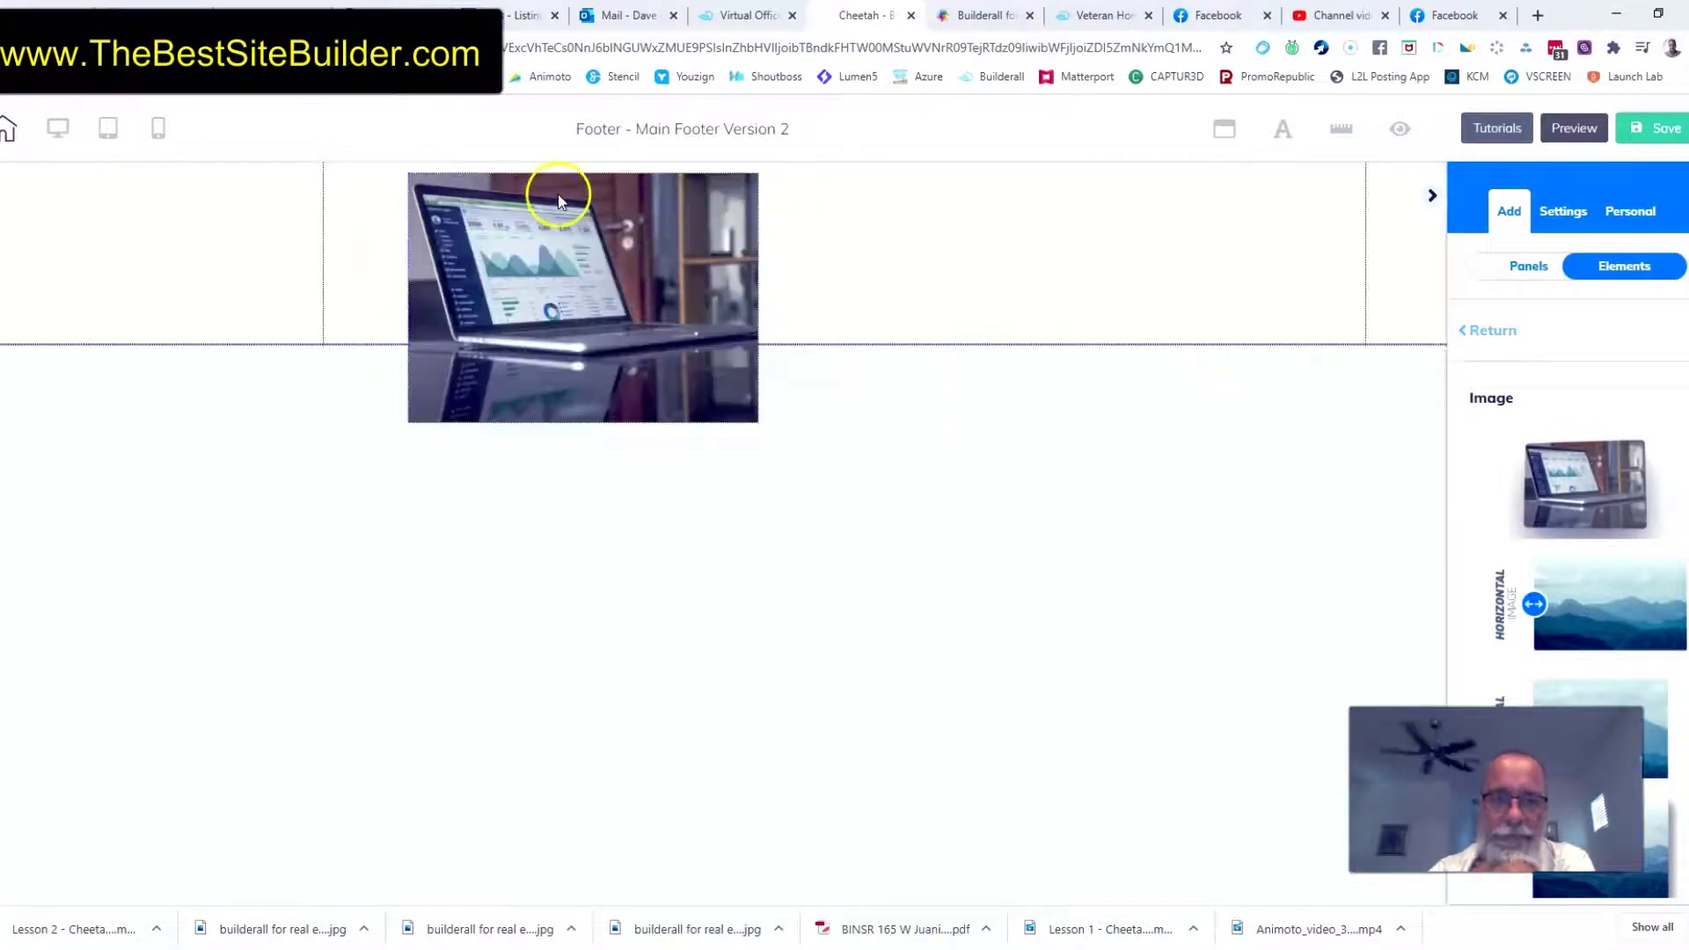
Replace the placeholder picture with the Builderall for Real Estate logo and shrink it to fit inside the footer panel
click(557, 226)
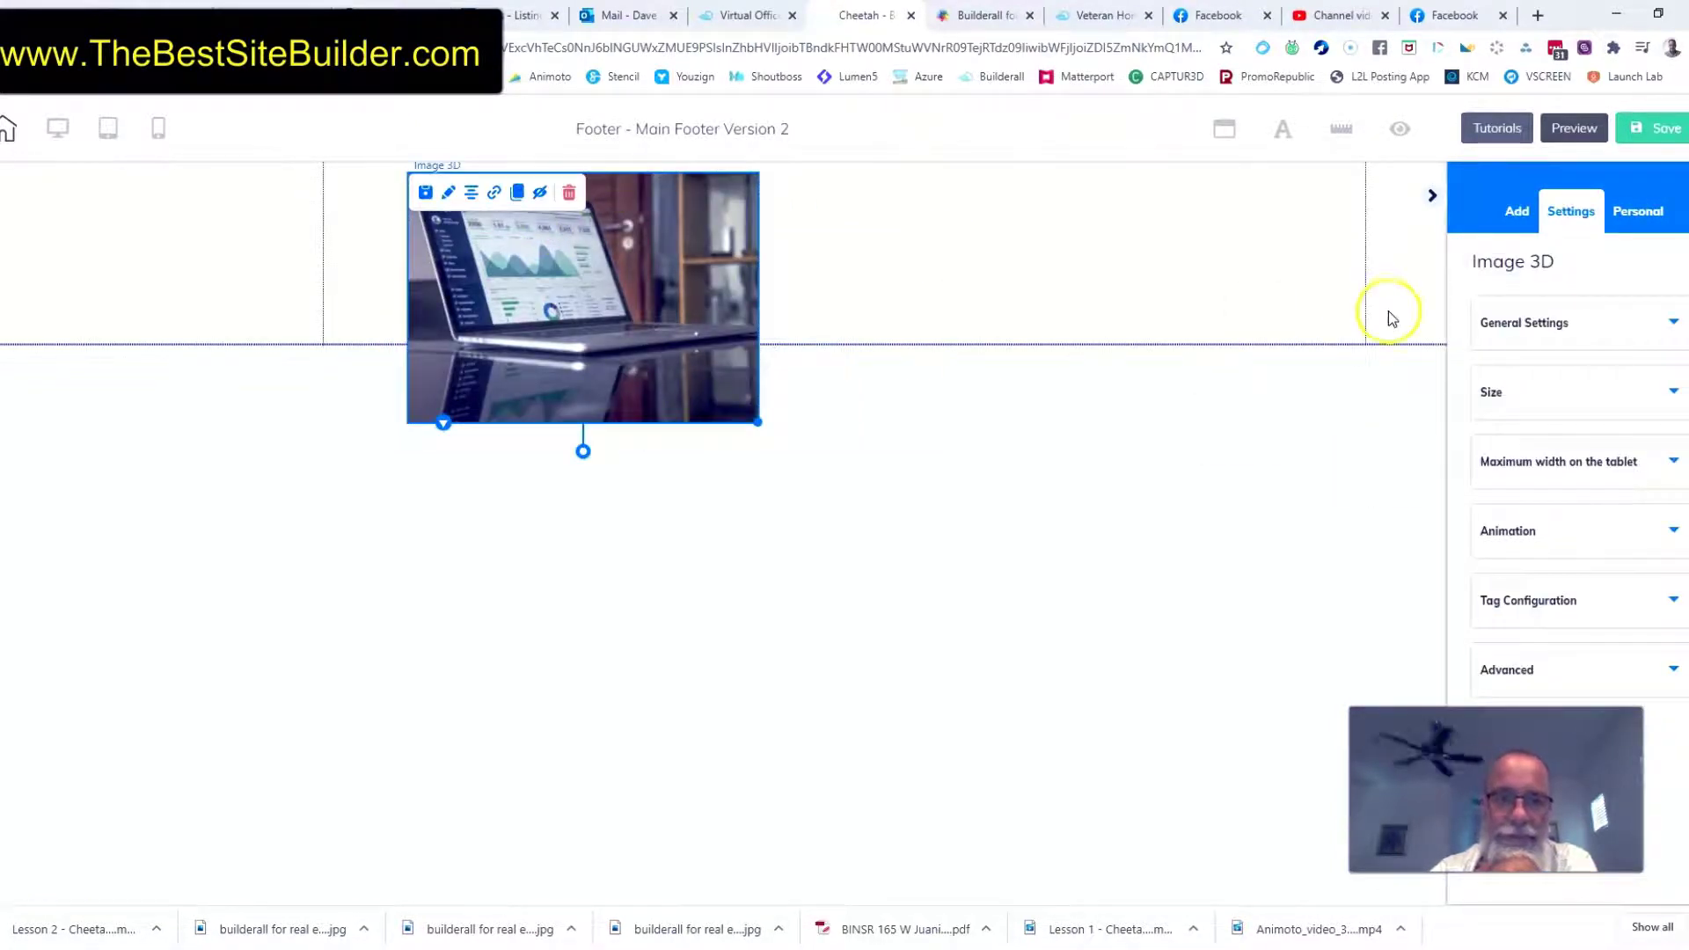
click(1675, 327)
scroll(1575, 527, down, 2)
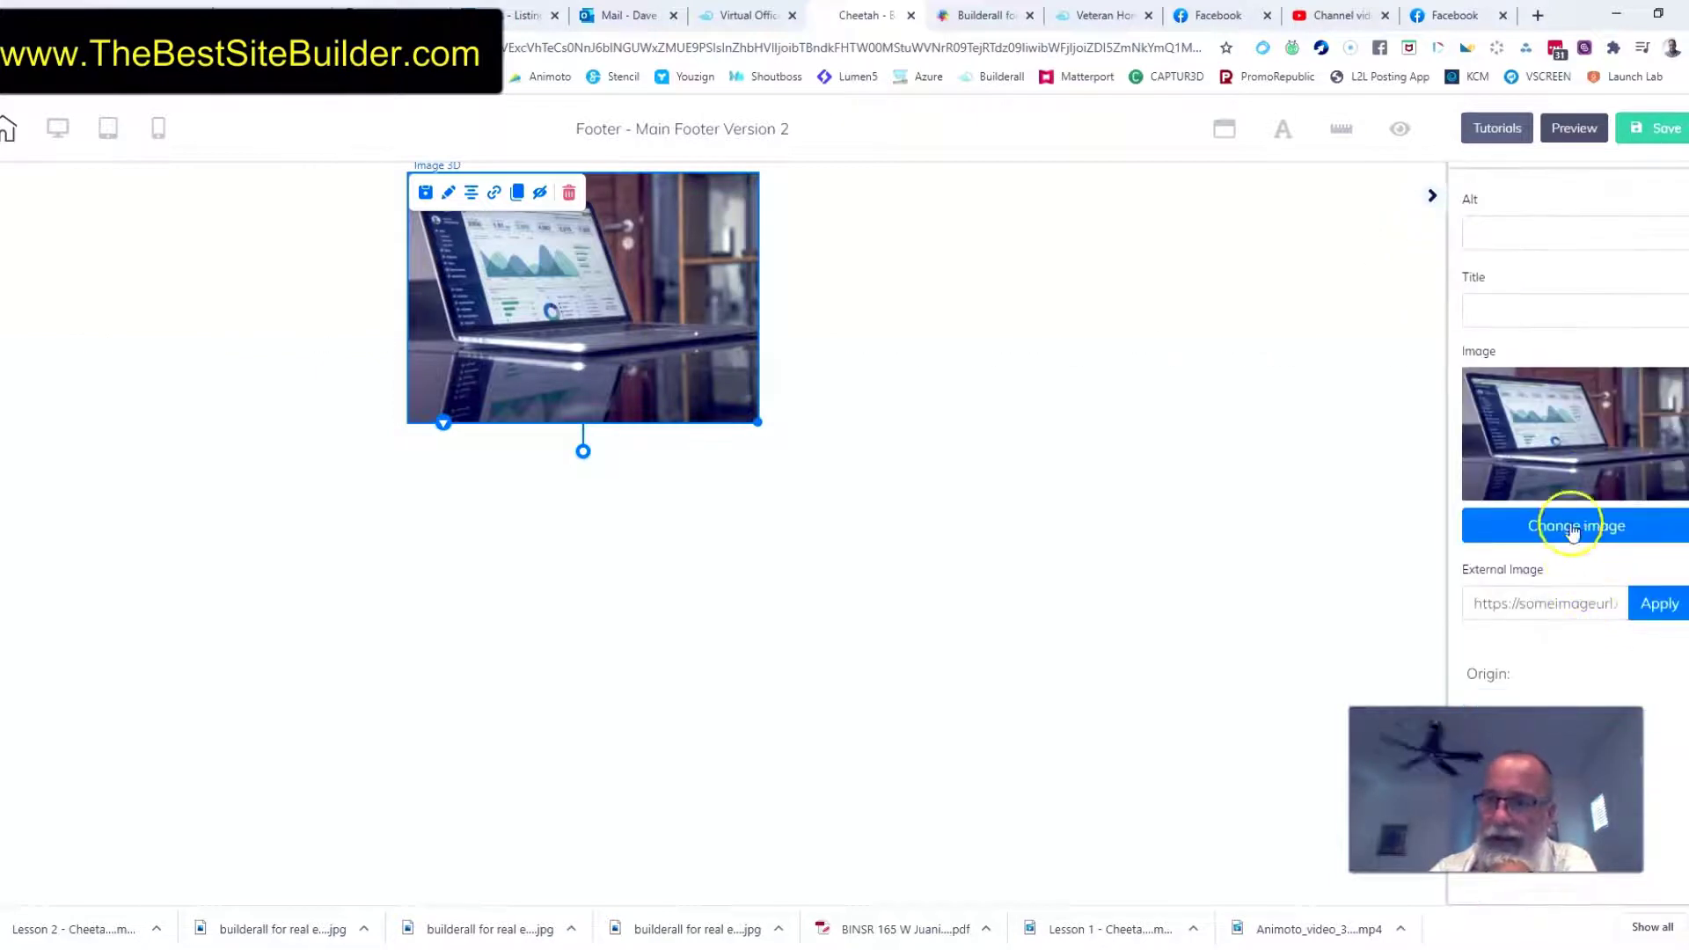
click(1566, 526)
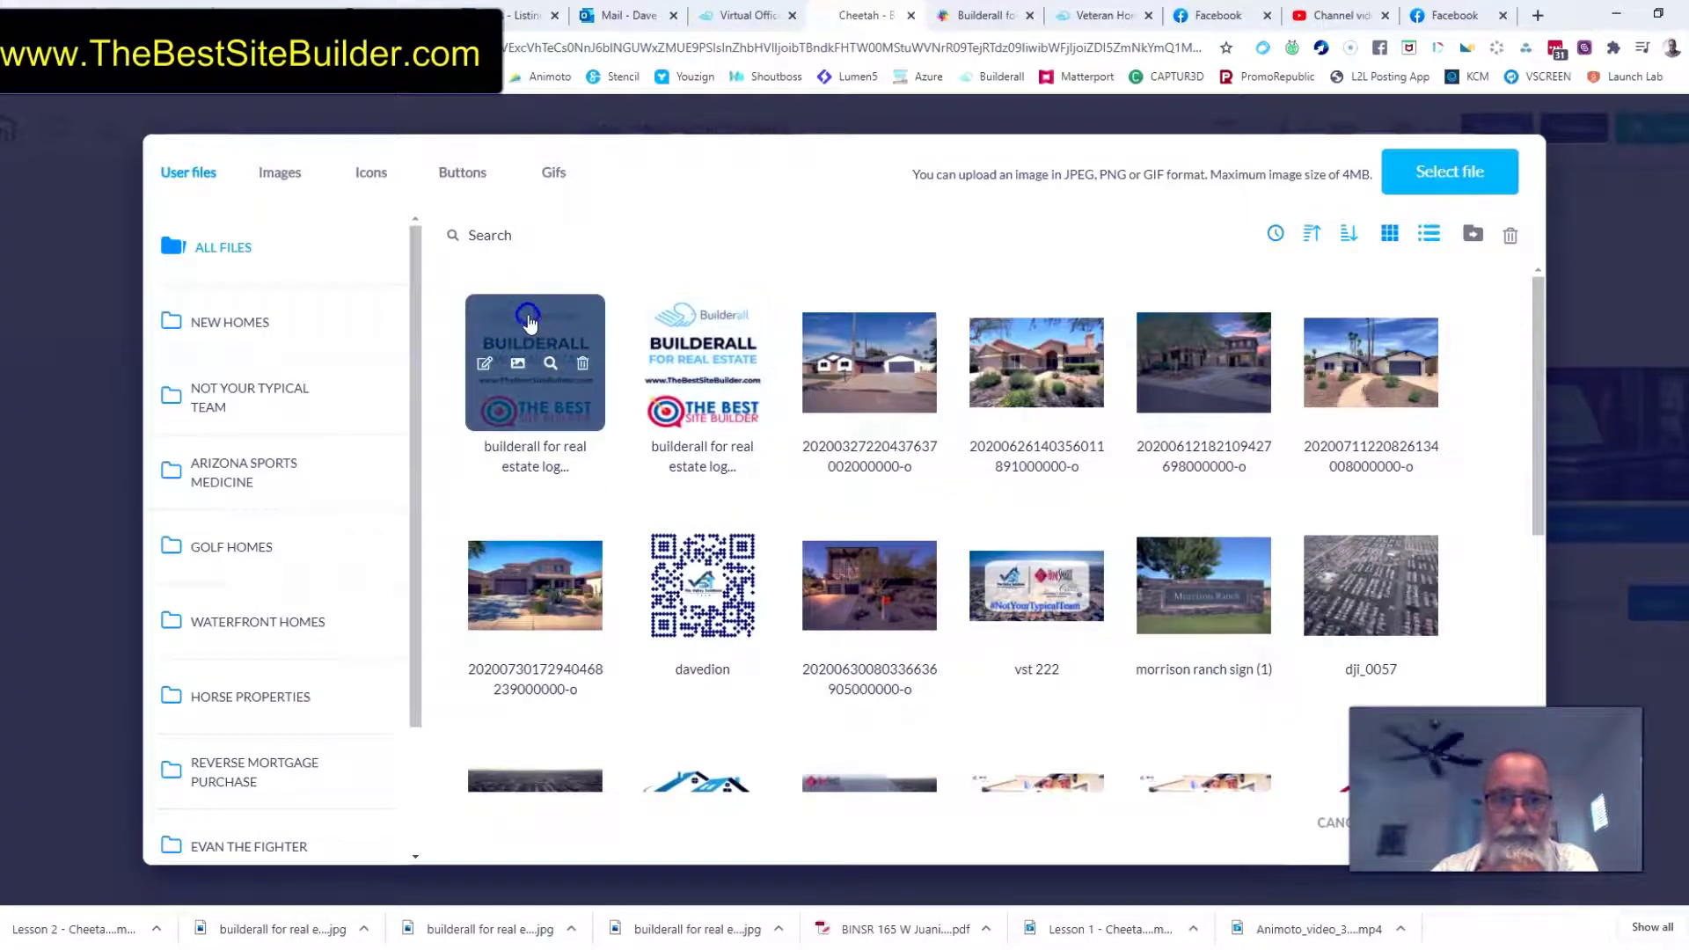
click(530, 323)
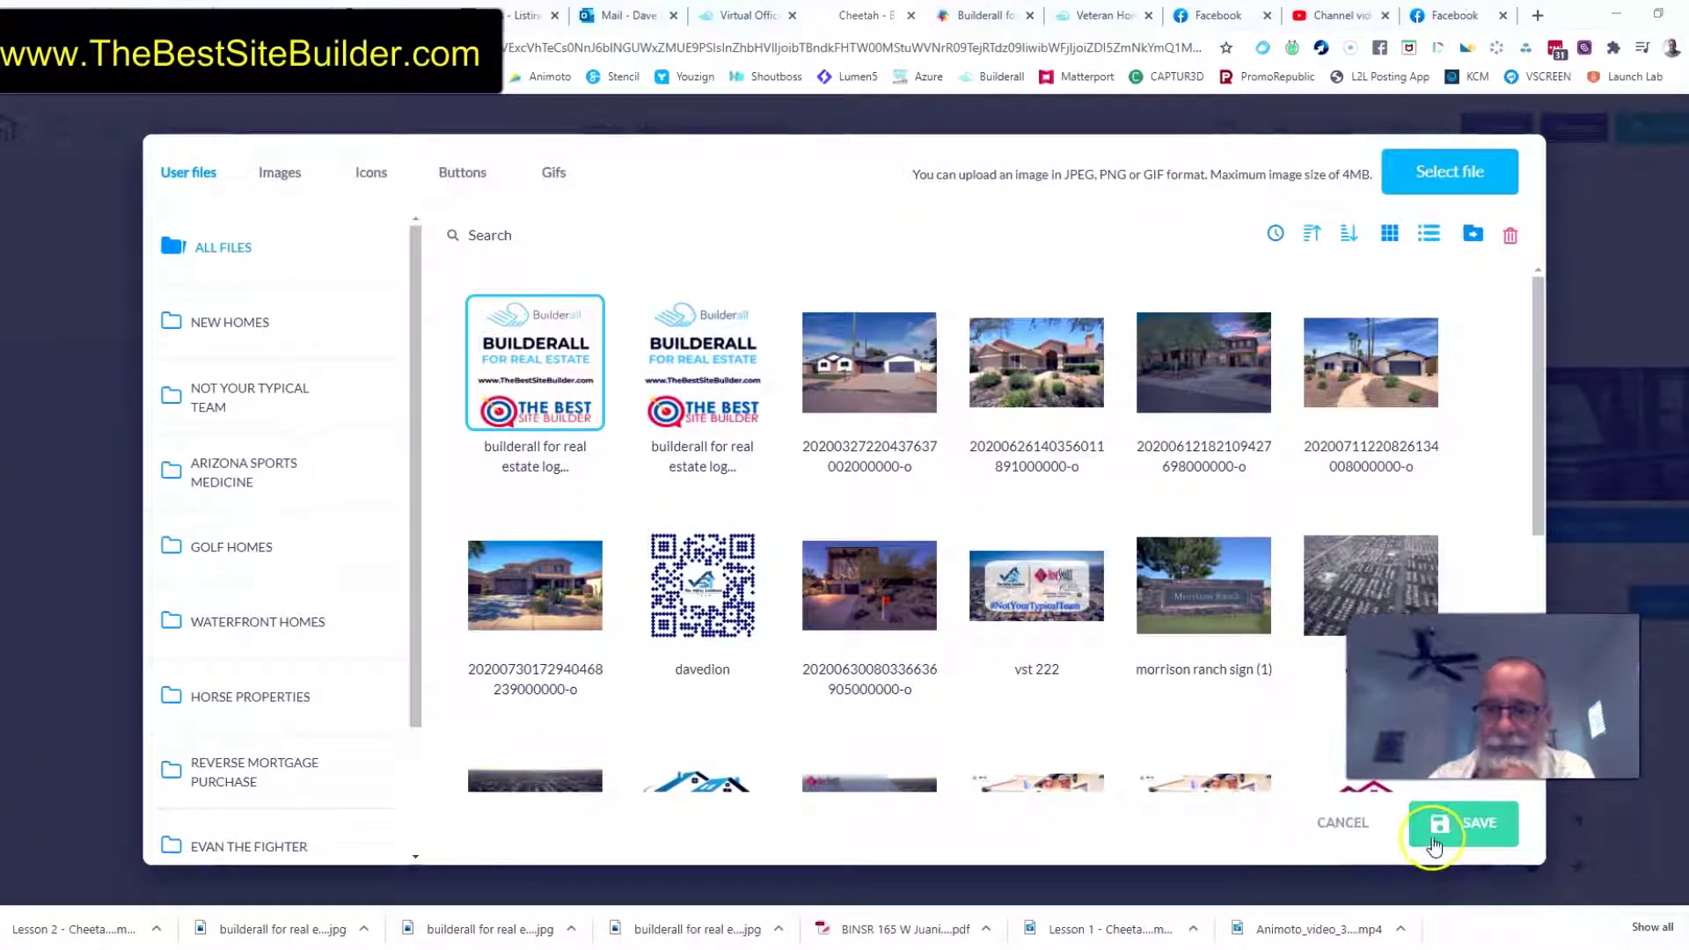
click(1434, 836)
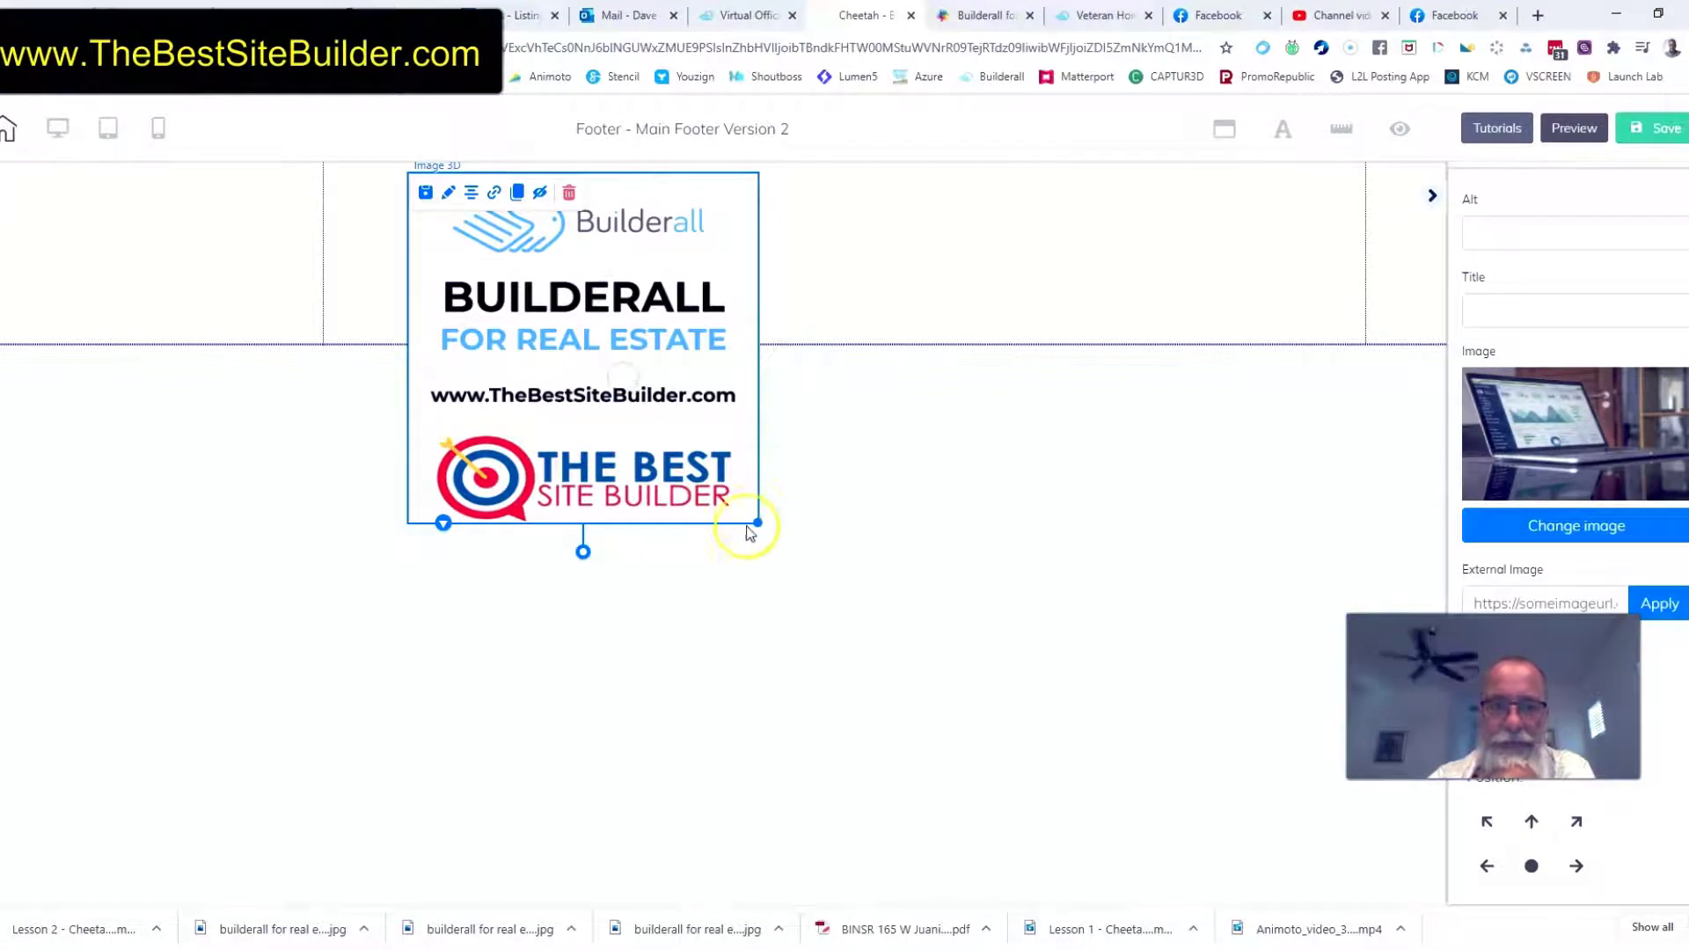
drag(760, 526, 560, 326)
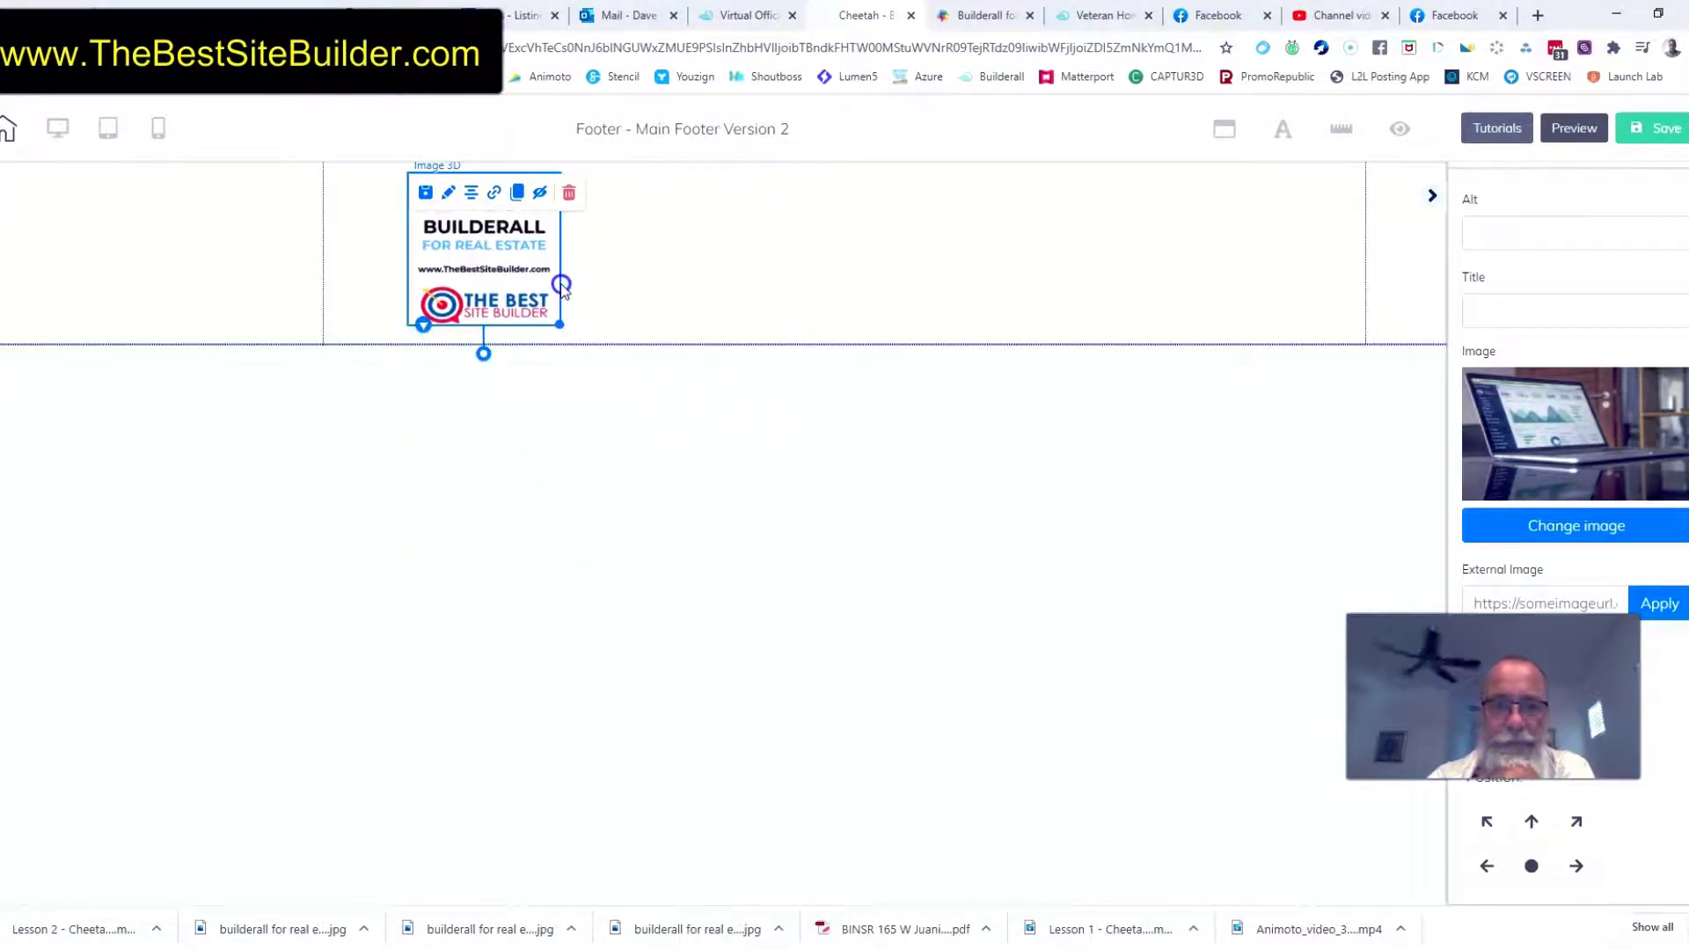
click(977, 242)
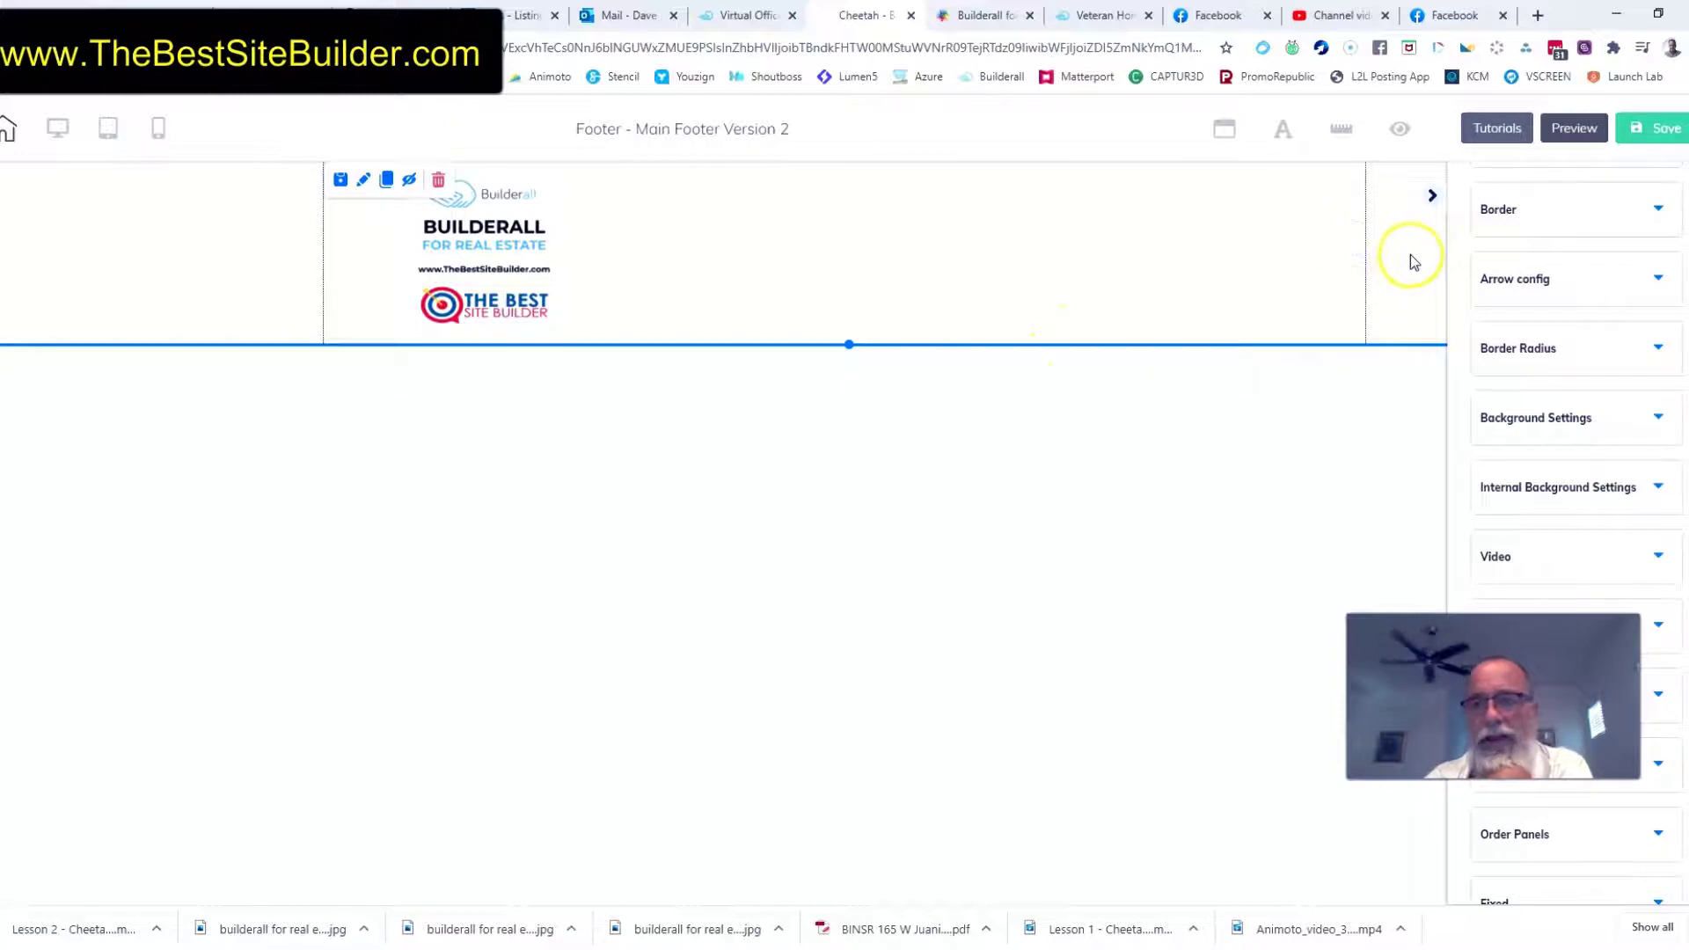
Open the footer panel's background settings and bring up the colour picker for its solid background colour
scroll(1548, 277, up, 3)
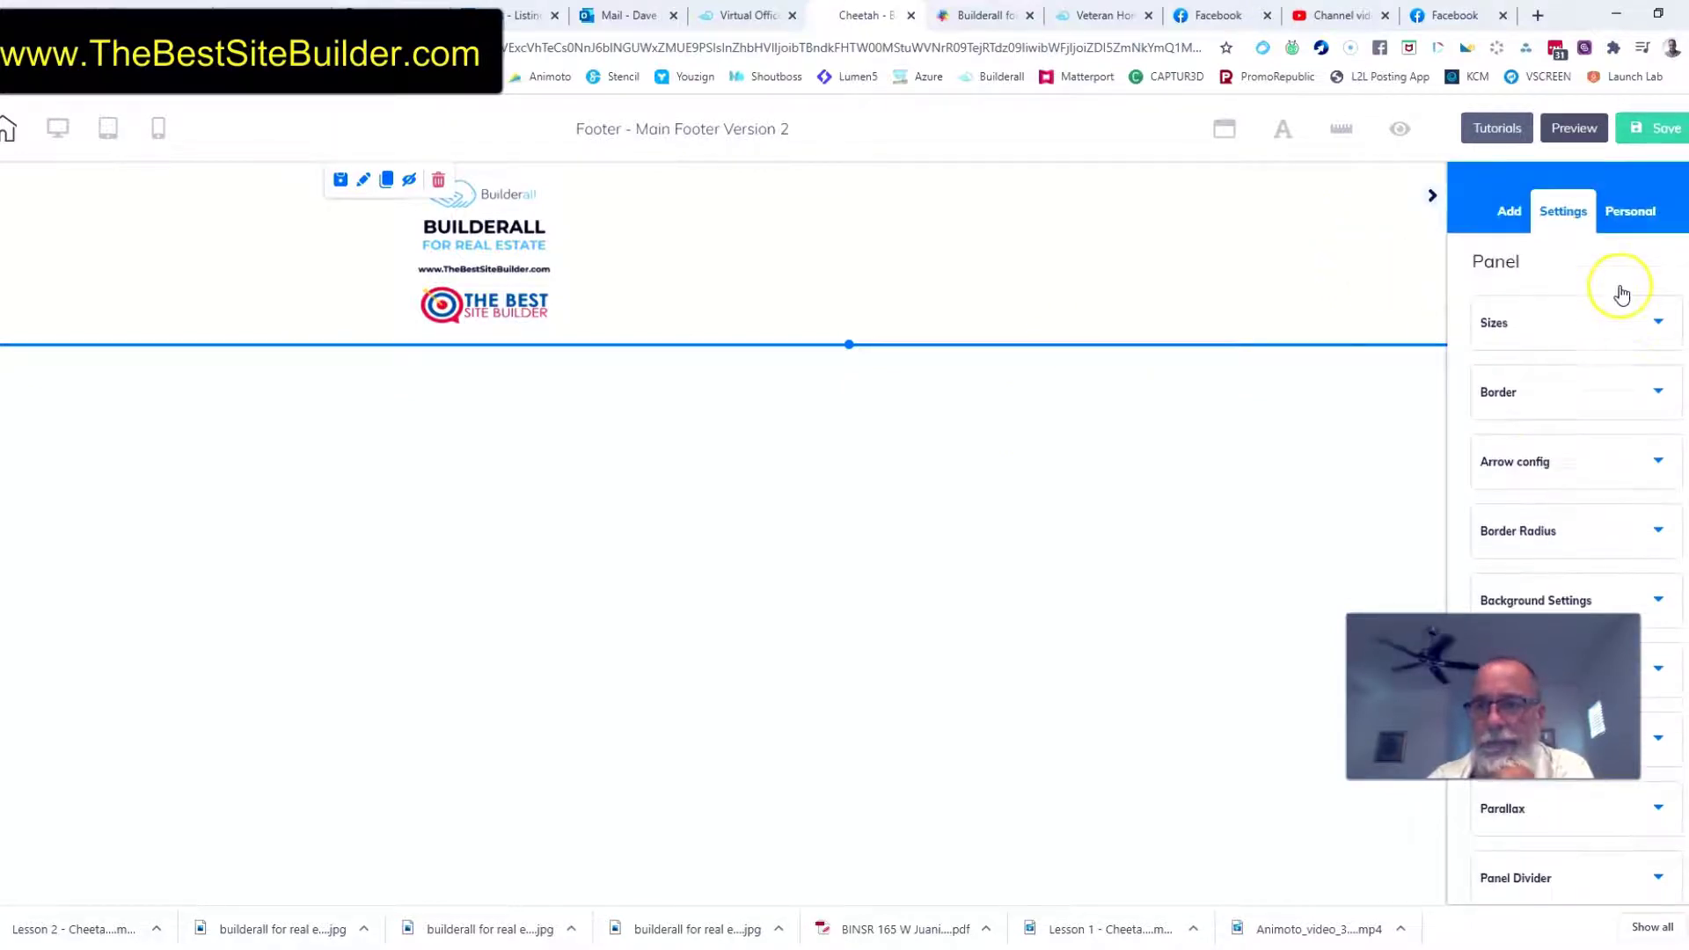
scroll(1605, 452, down, 1)
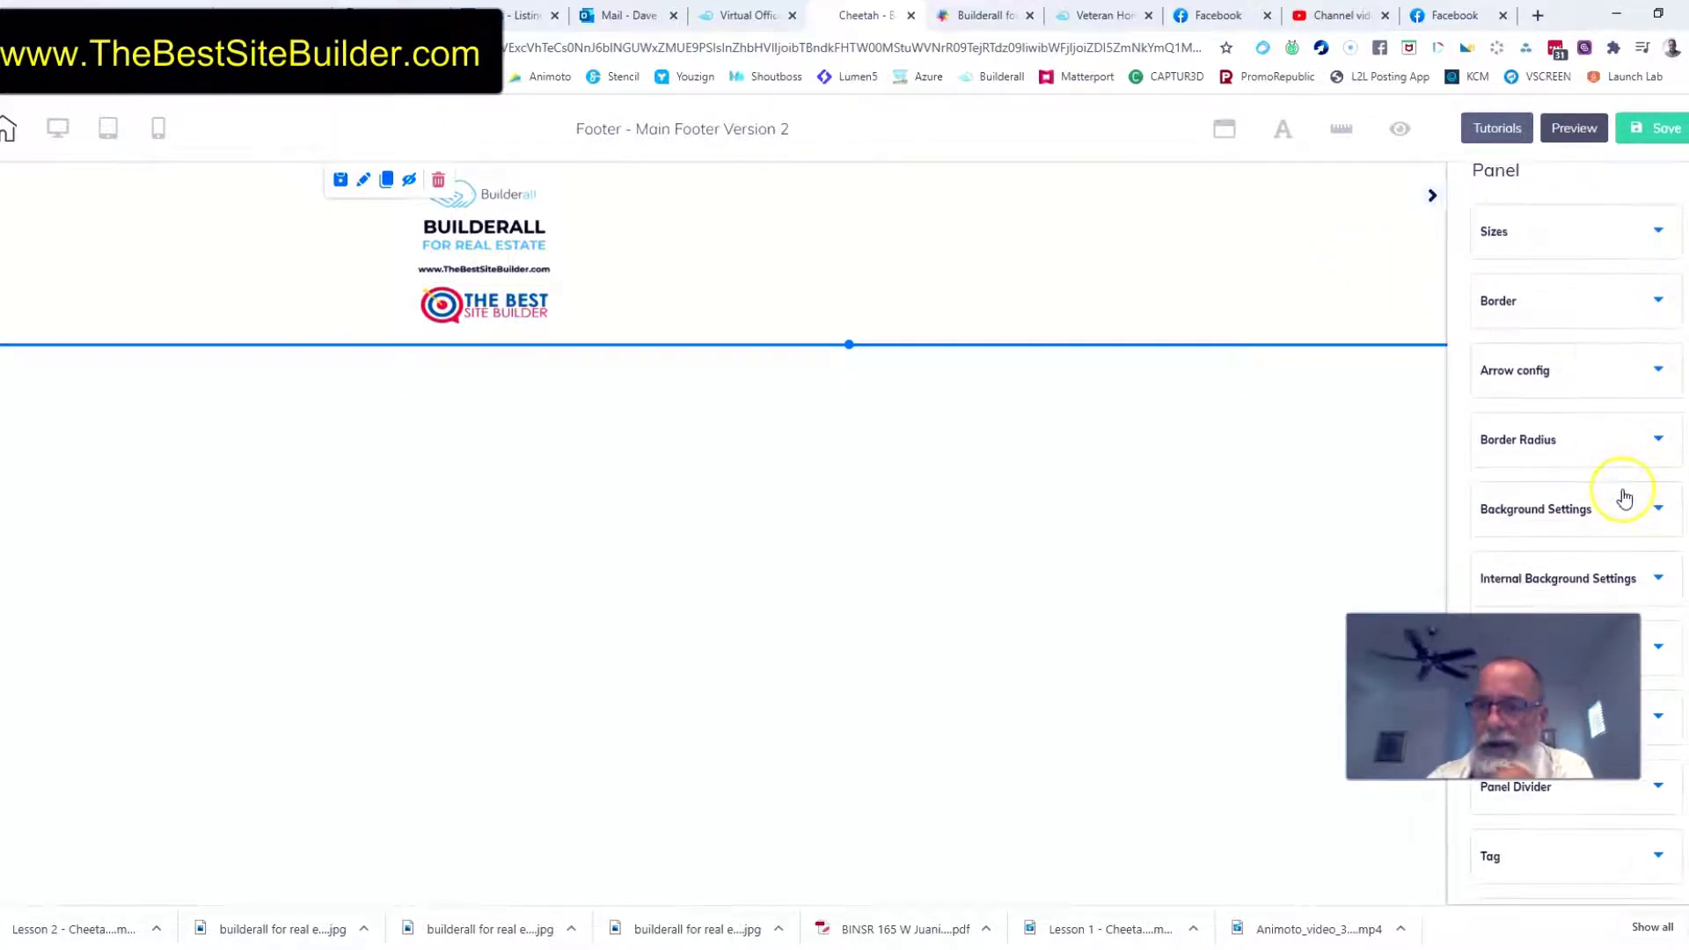
click(1660, 516)
scroll(1627, 528, down, 2)
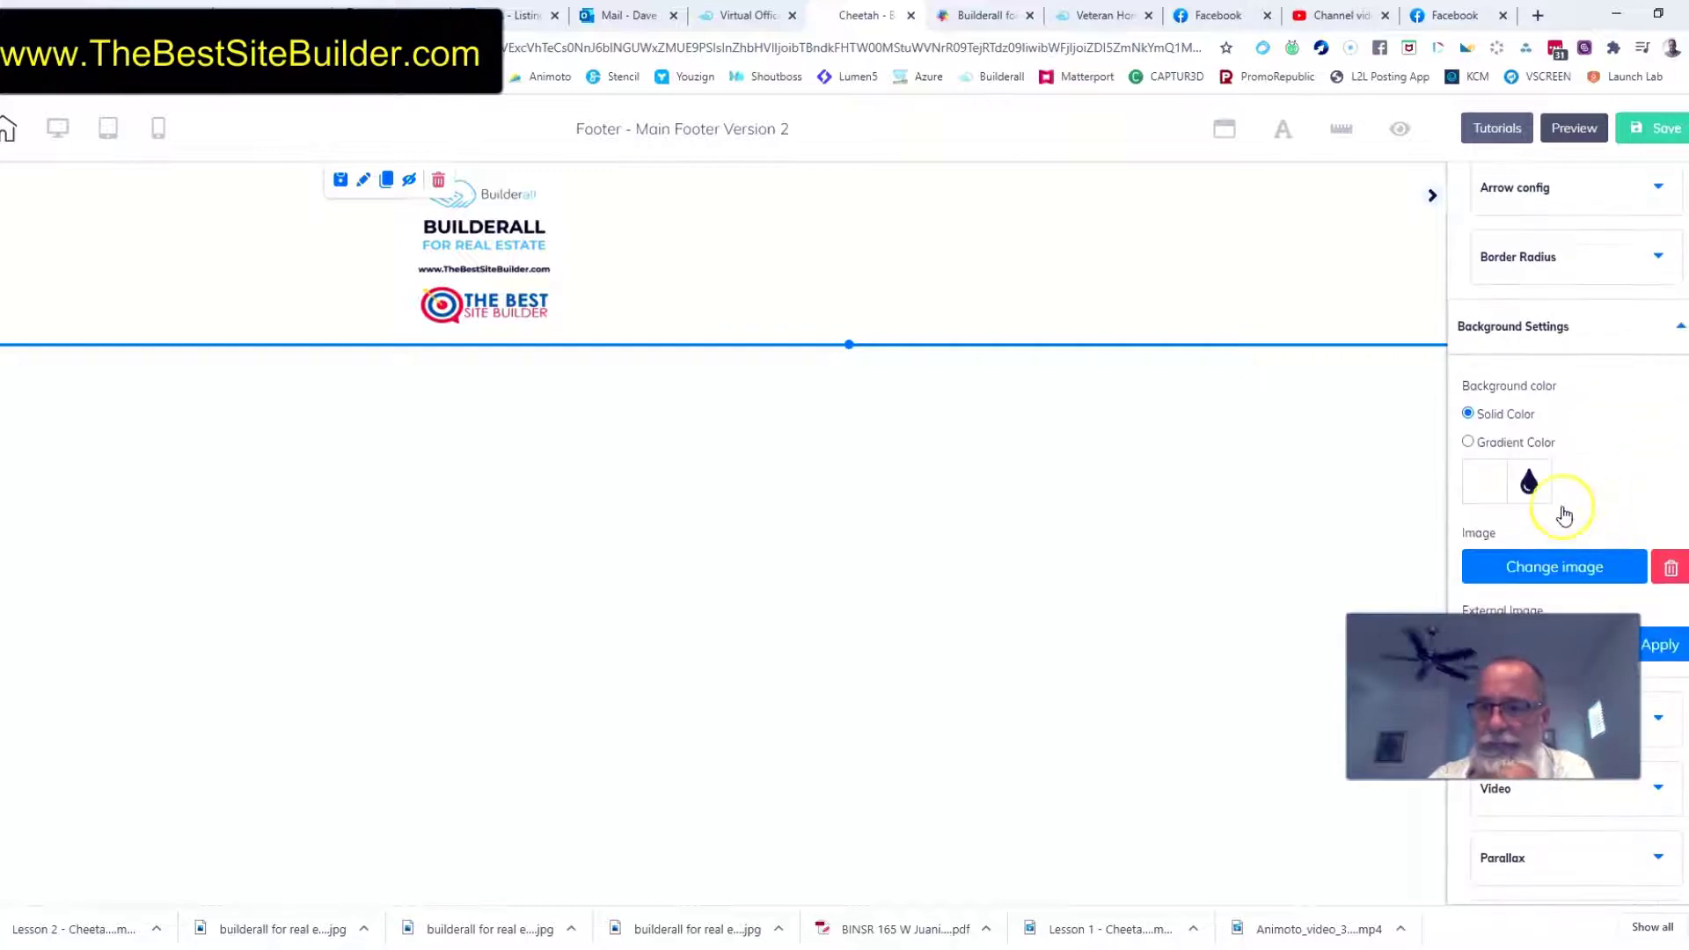
click(1484, 493)
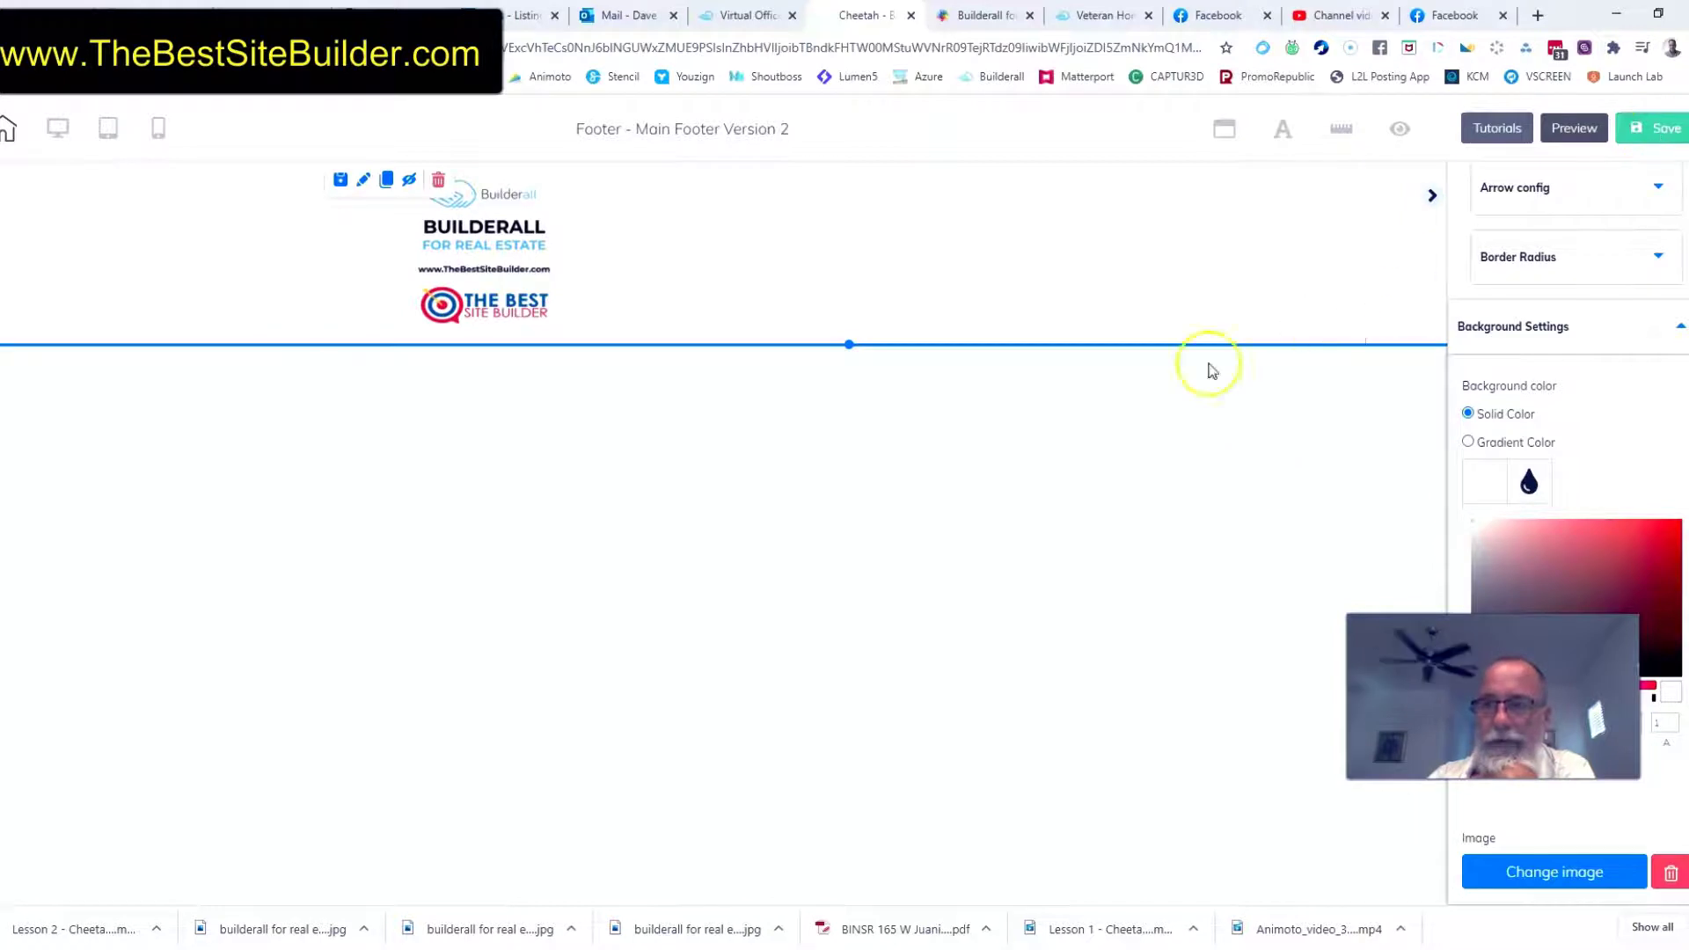
Increase the footer panel's height slightly and save the footer
mouse_move(860, 351)
mouse_down()
mouse_move(848, 341)
mouse_move(879, 566)
mouse_move(882, 367)
mouse_up()
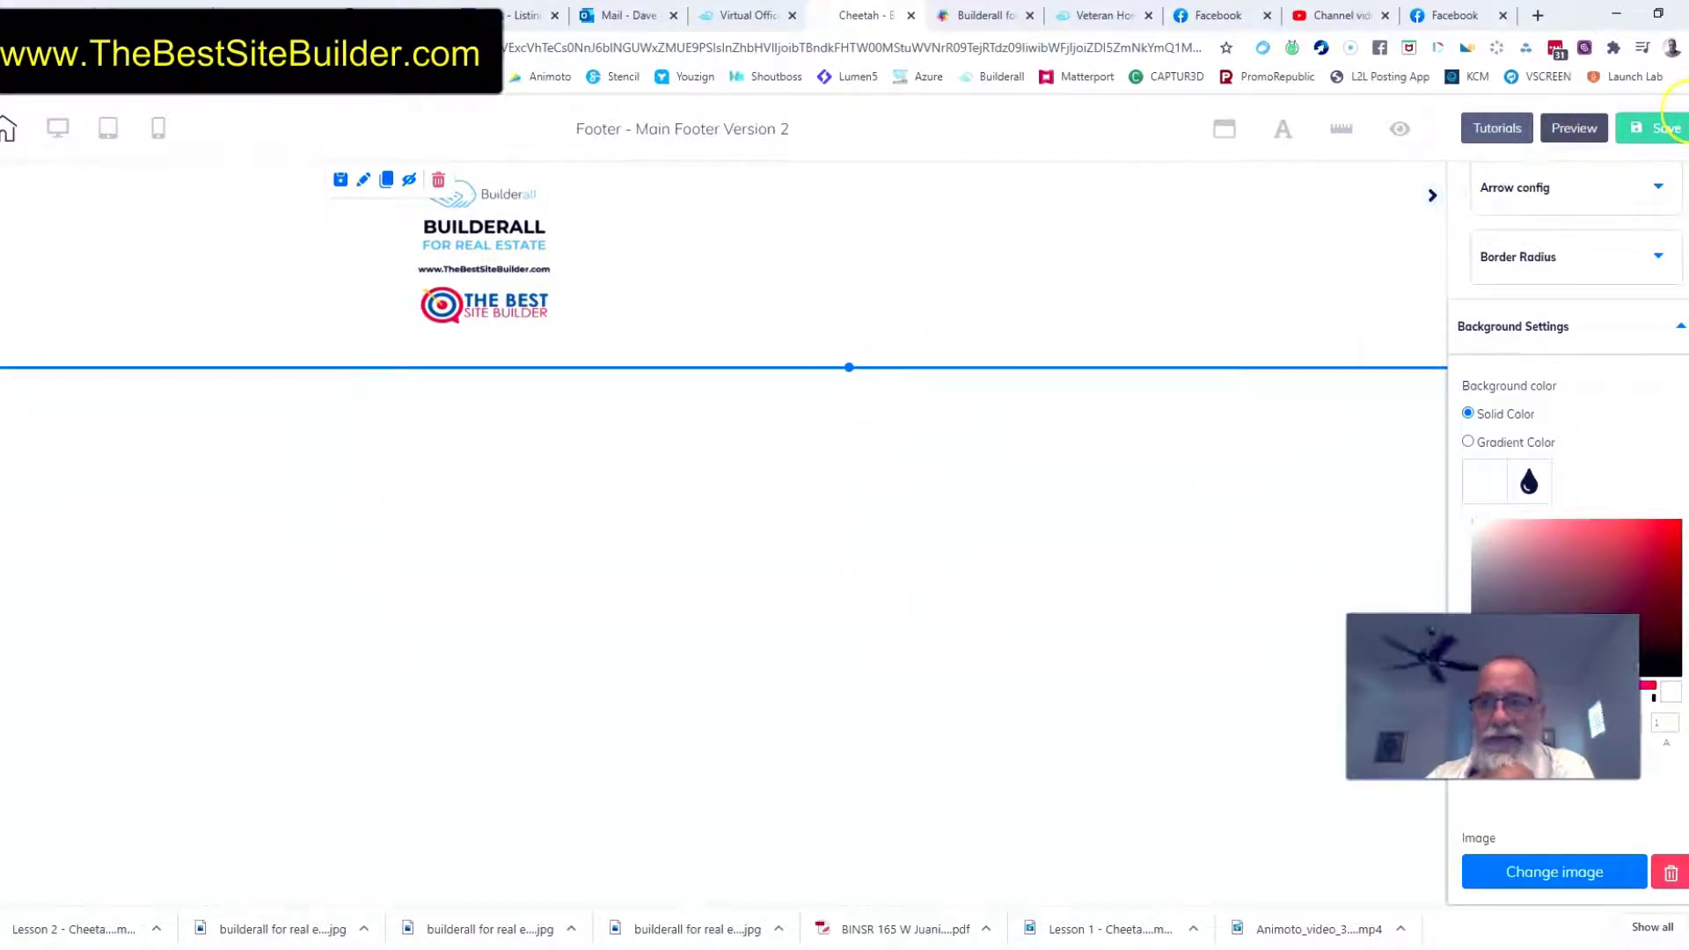
click(1652, 127)
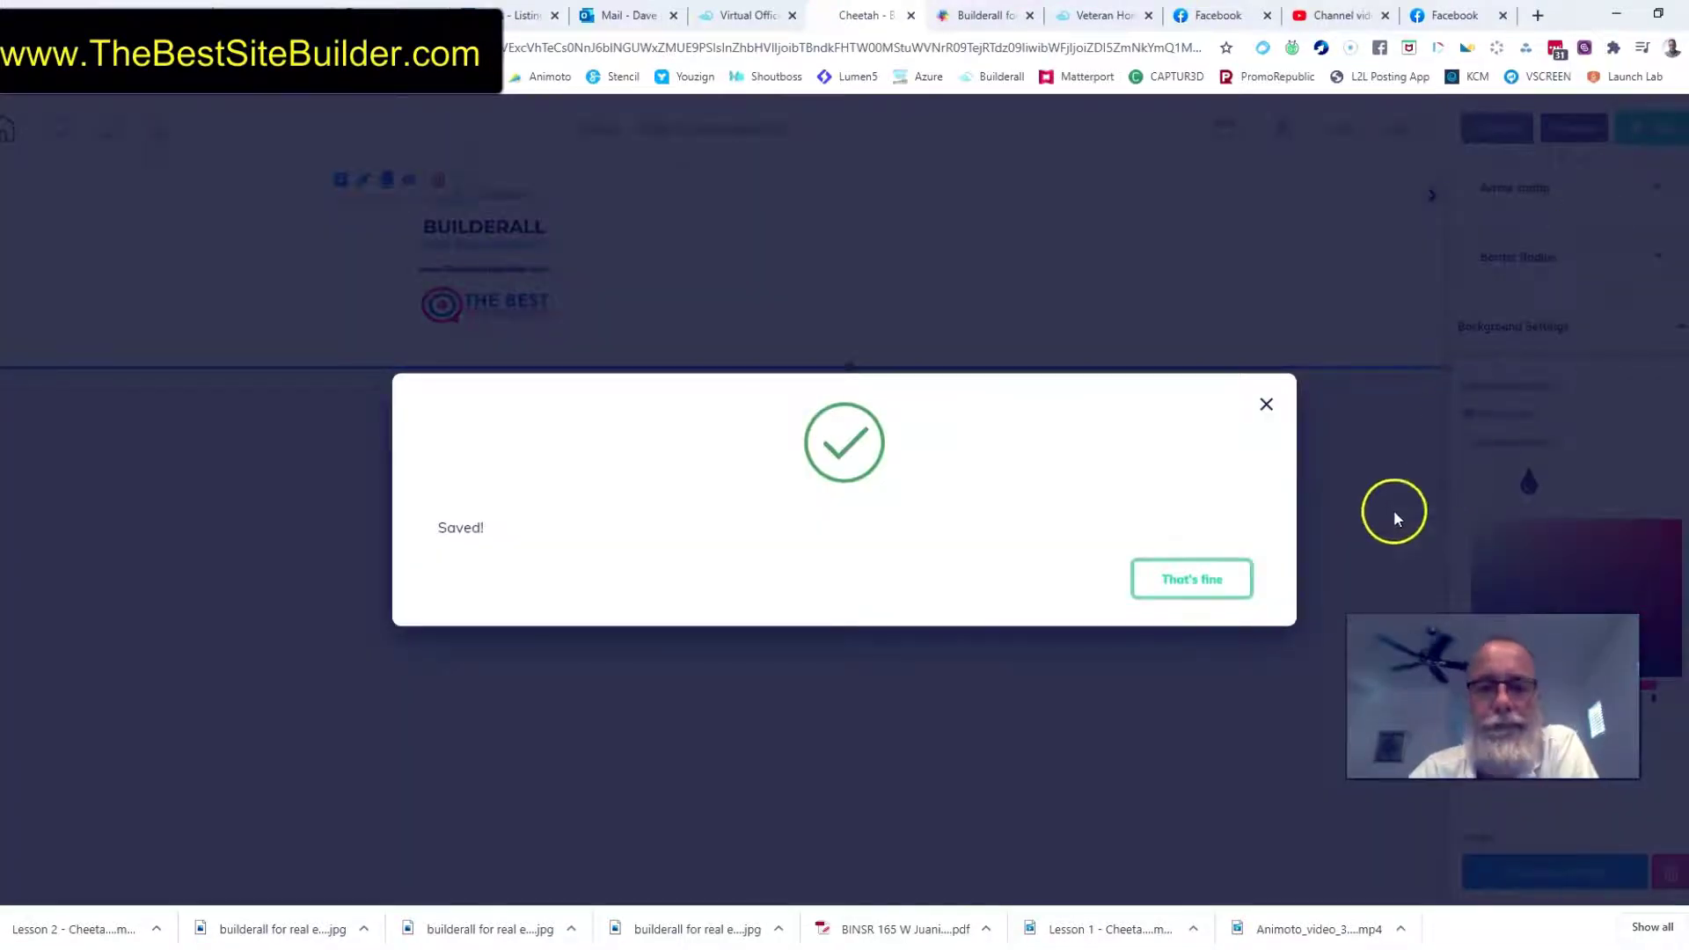
click(1180, 591)
Check the footer's mobile layout, return to the desktop layout and save the footer again
click(161, 130)
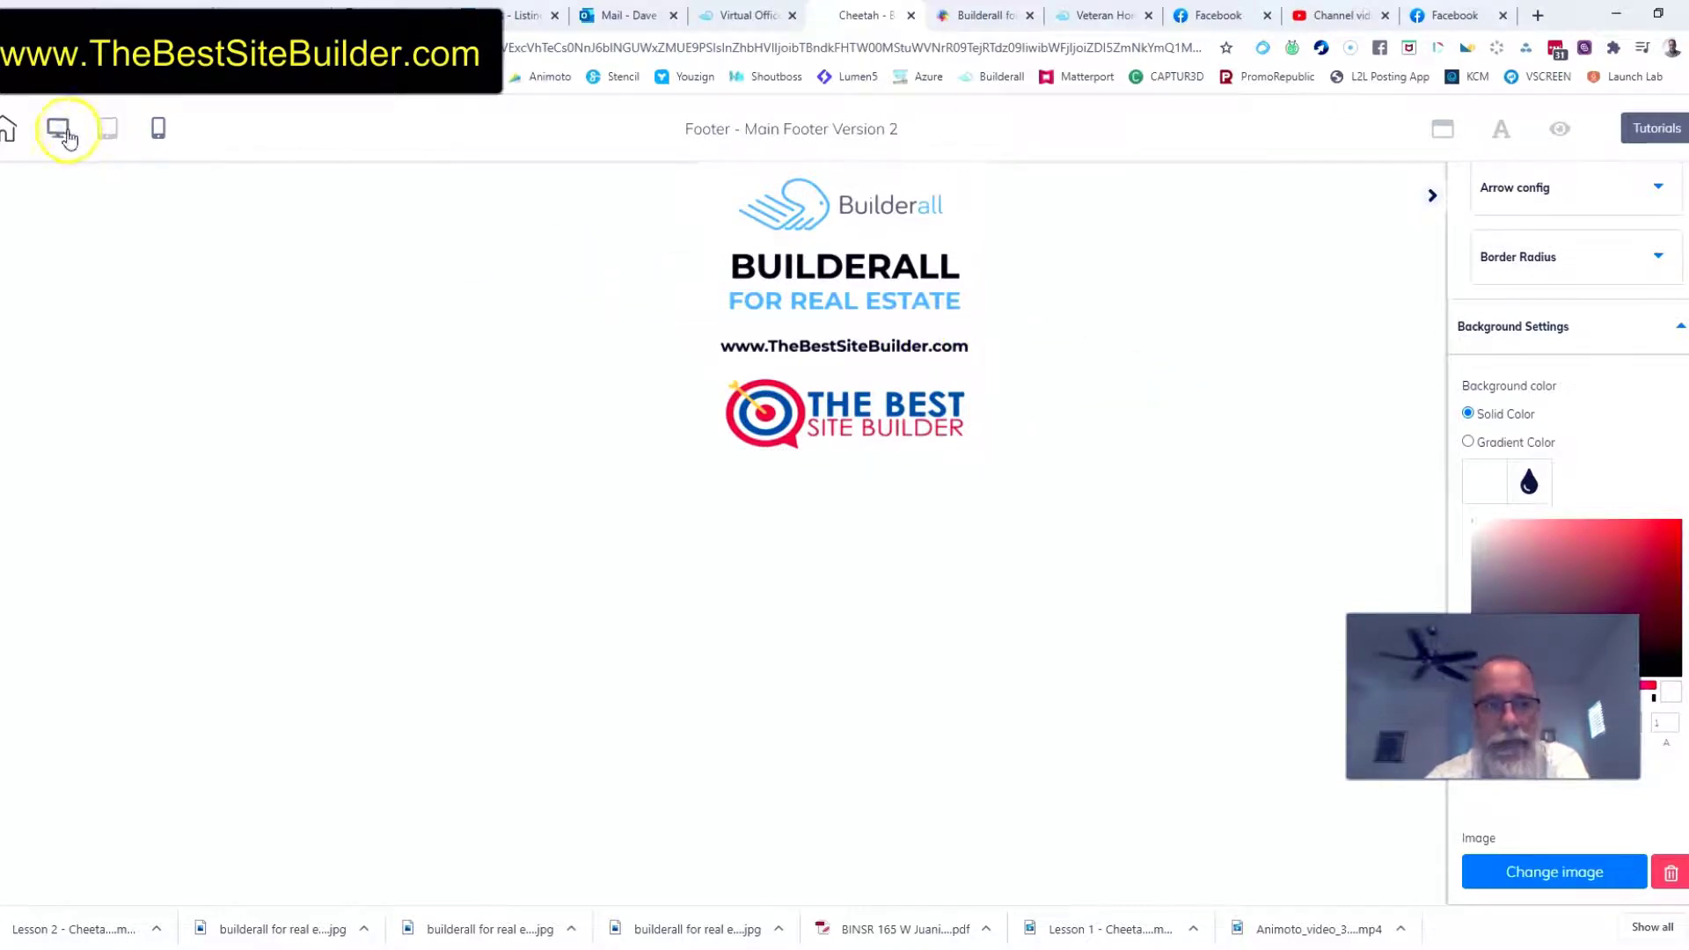
click(61, 129)
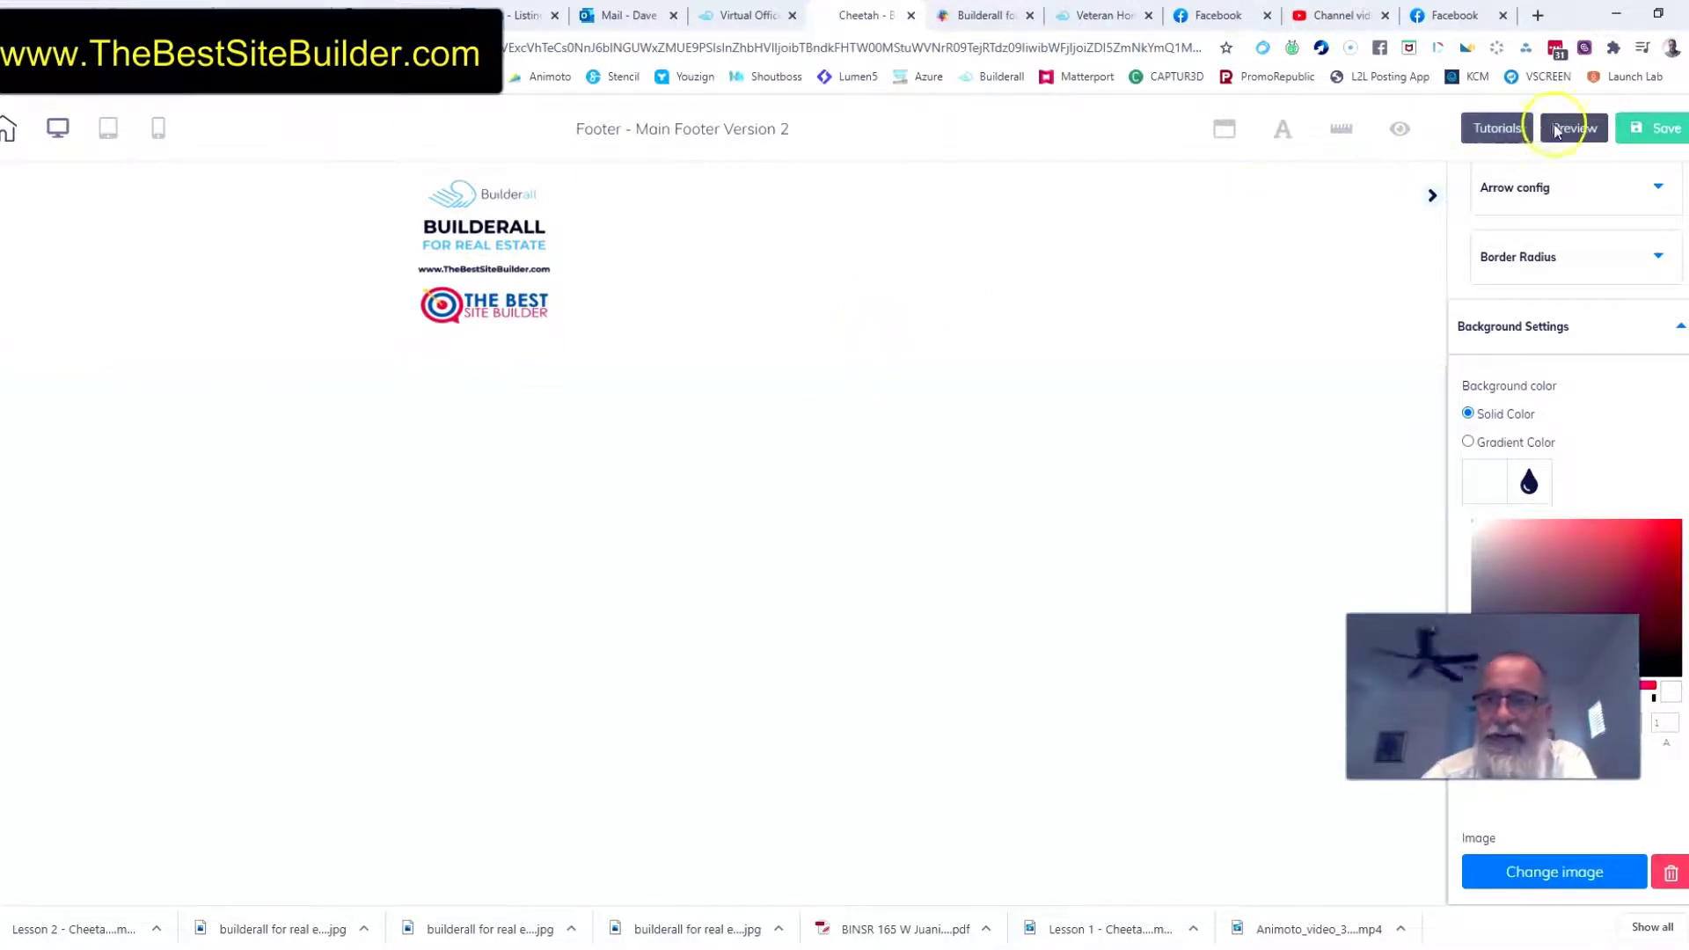
click(1653, 129)
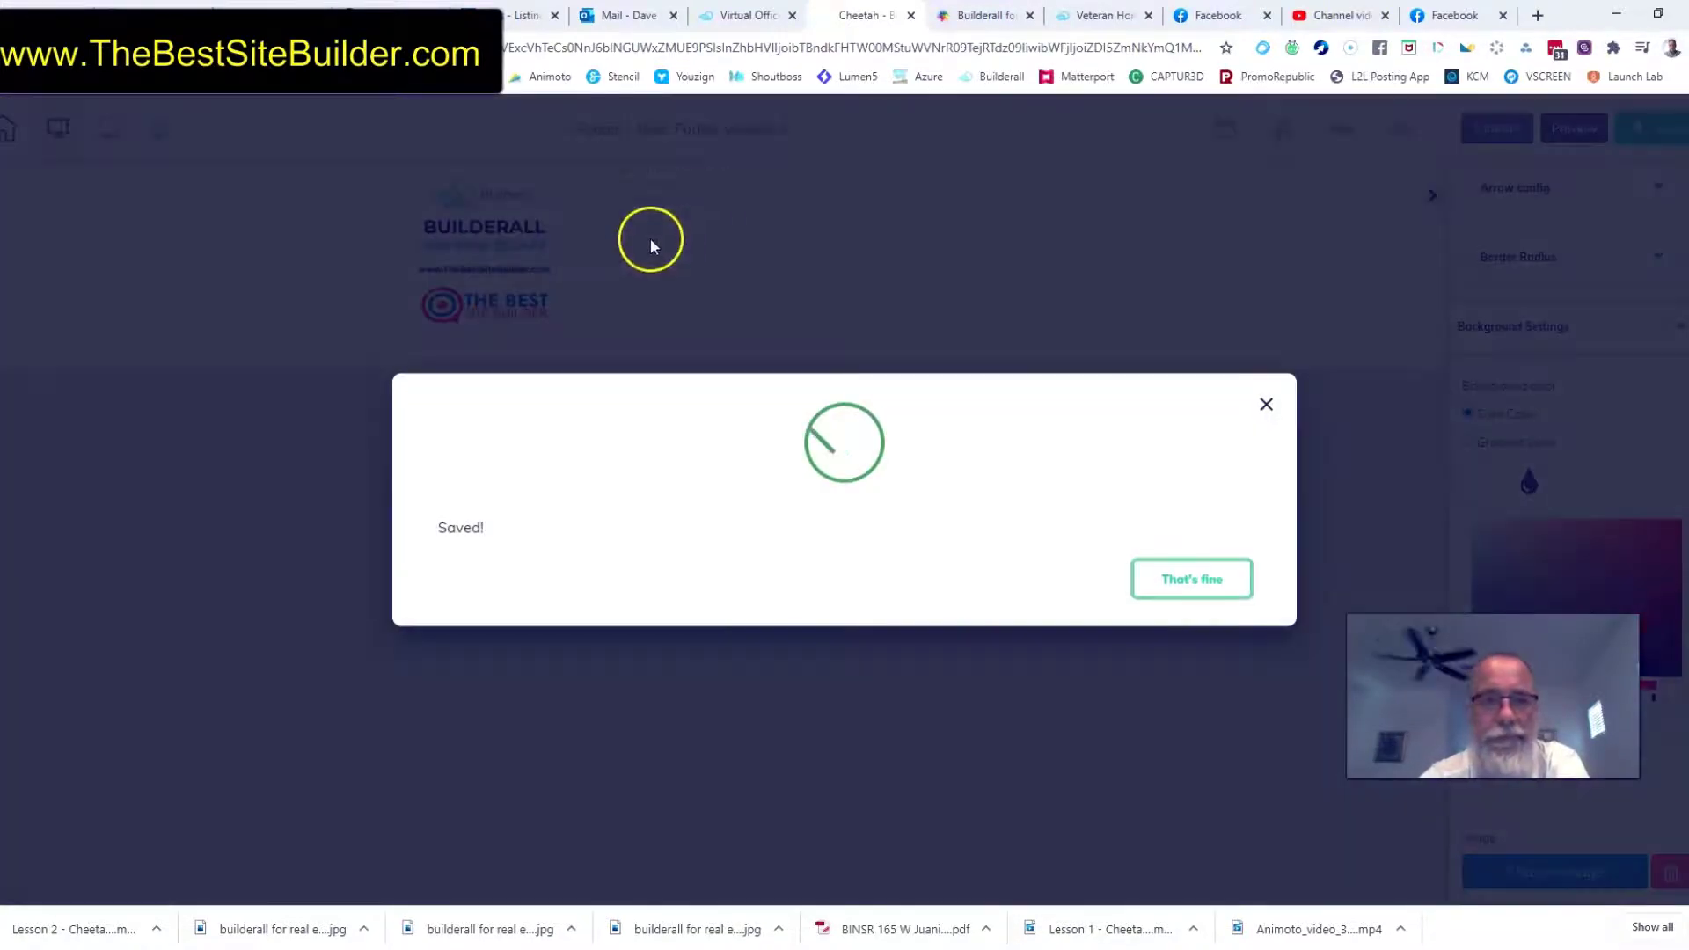
click(1179, 582)
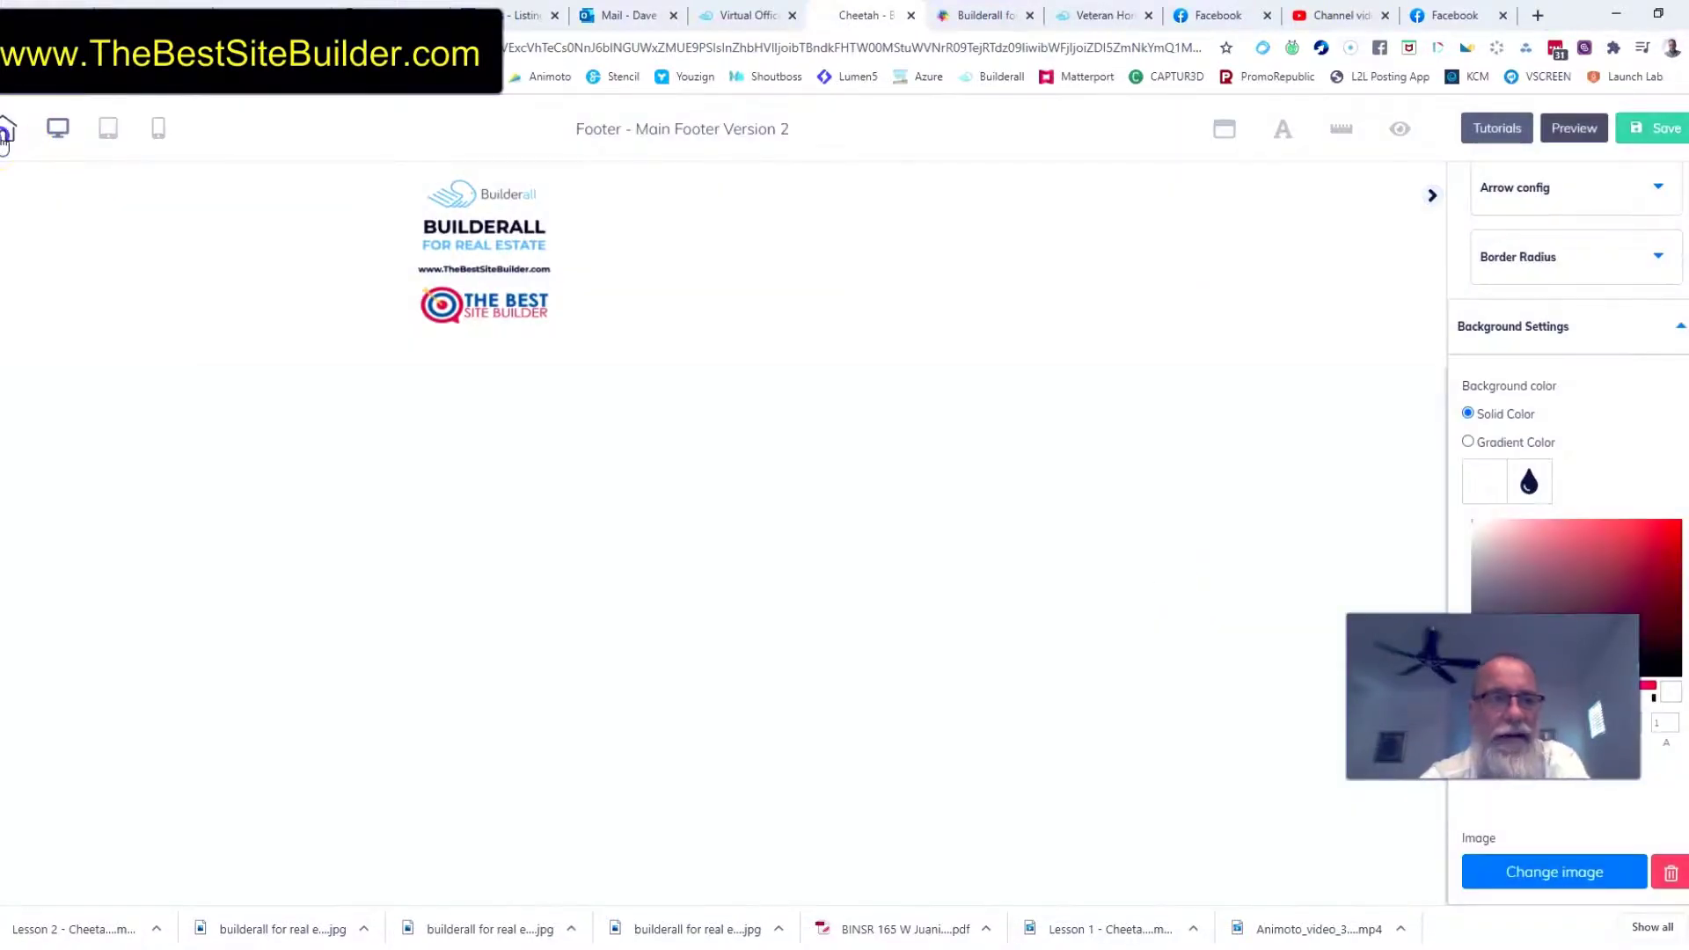
Leave the footer editor for the site's page list and open the Home page's settings
click(5, 132)
click(974, 530)
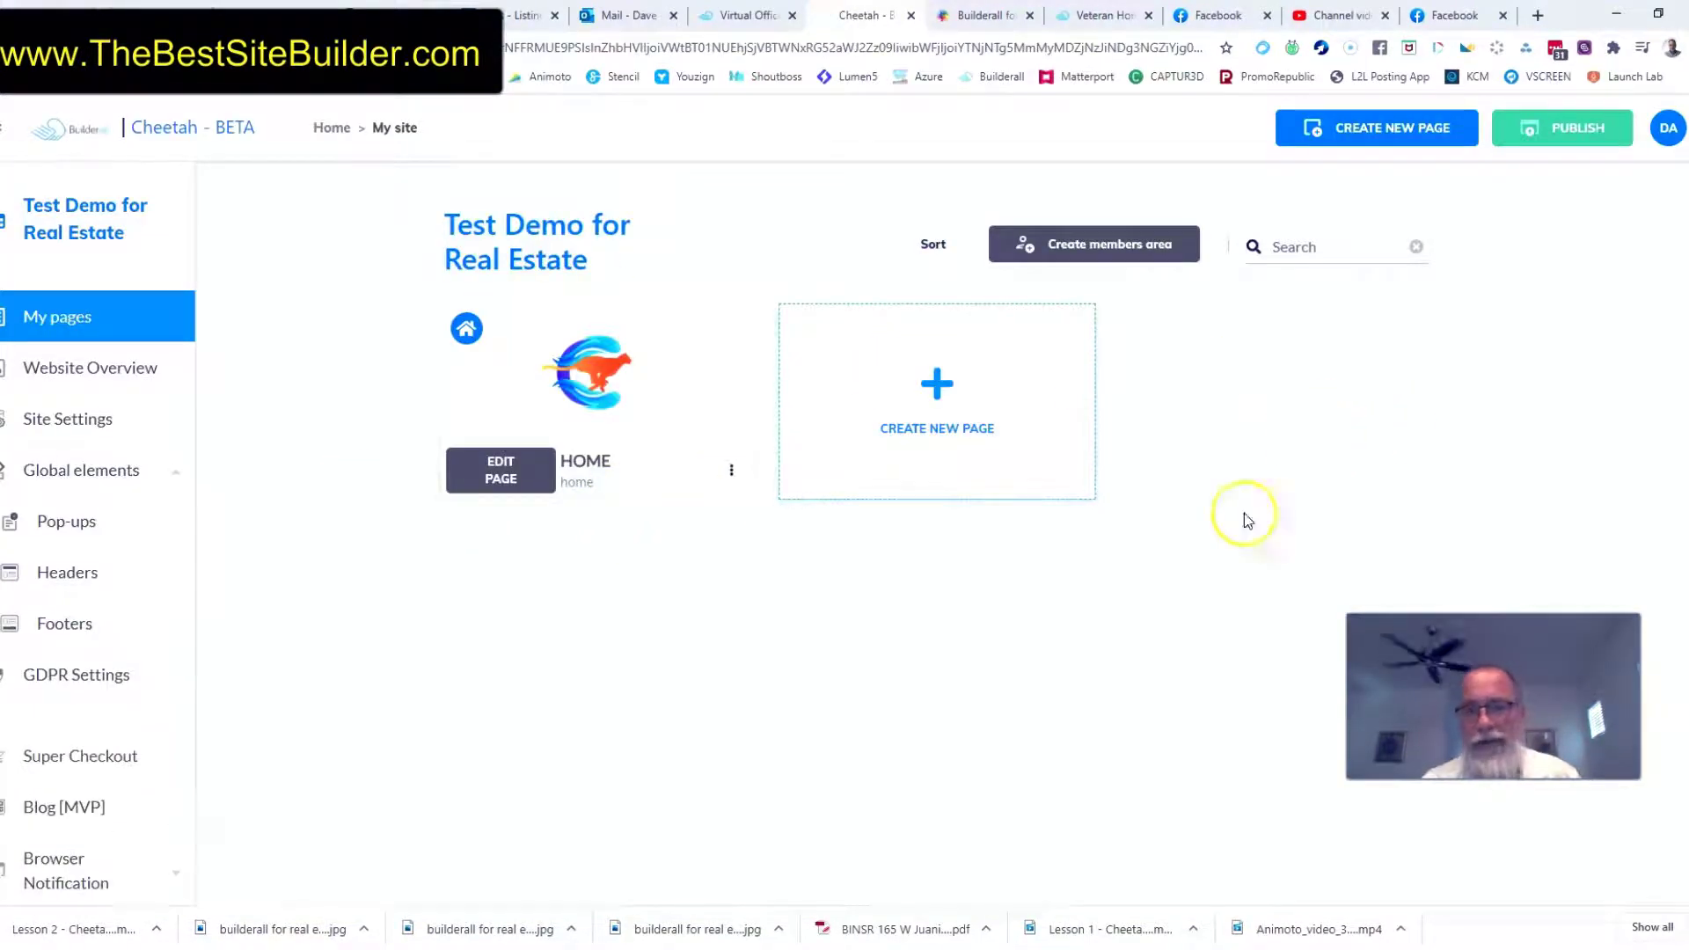
click(729, 471)
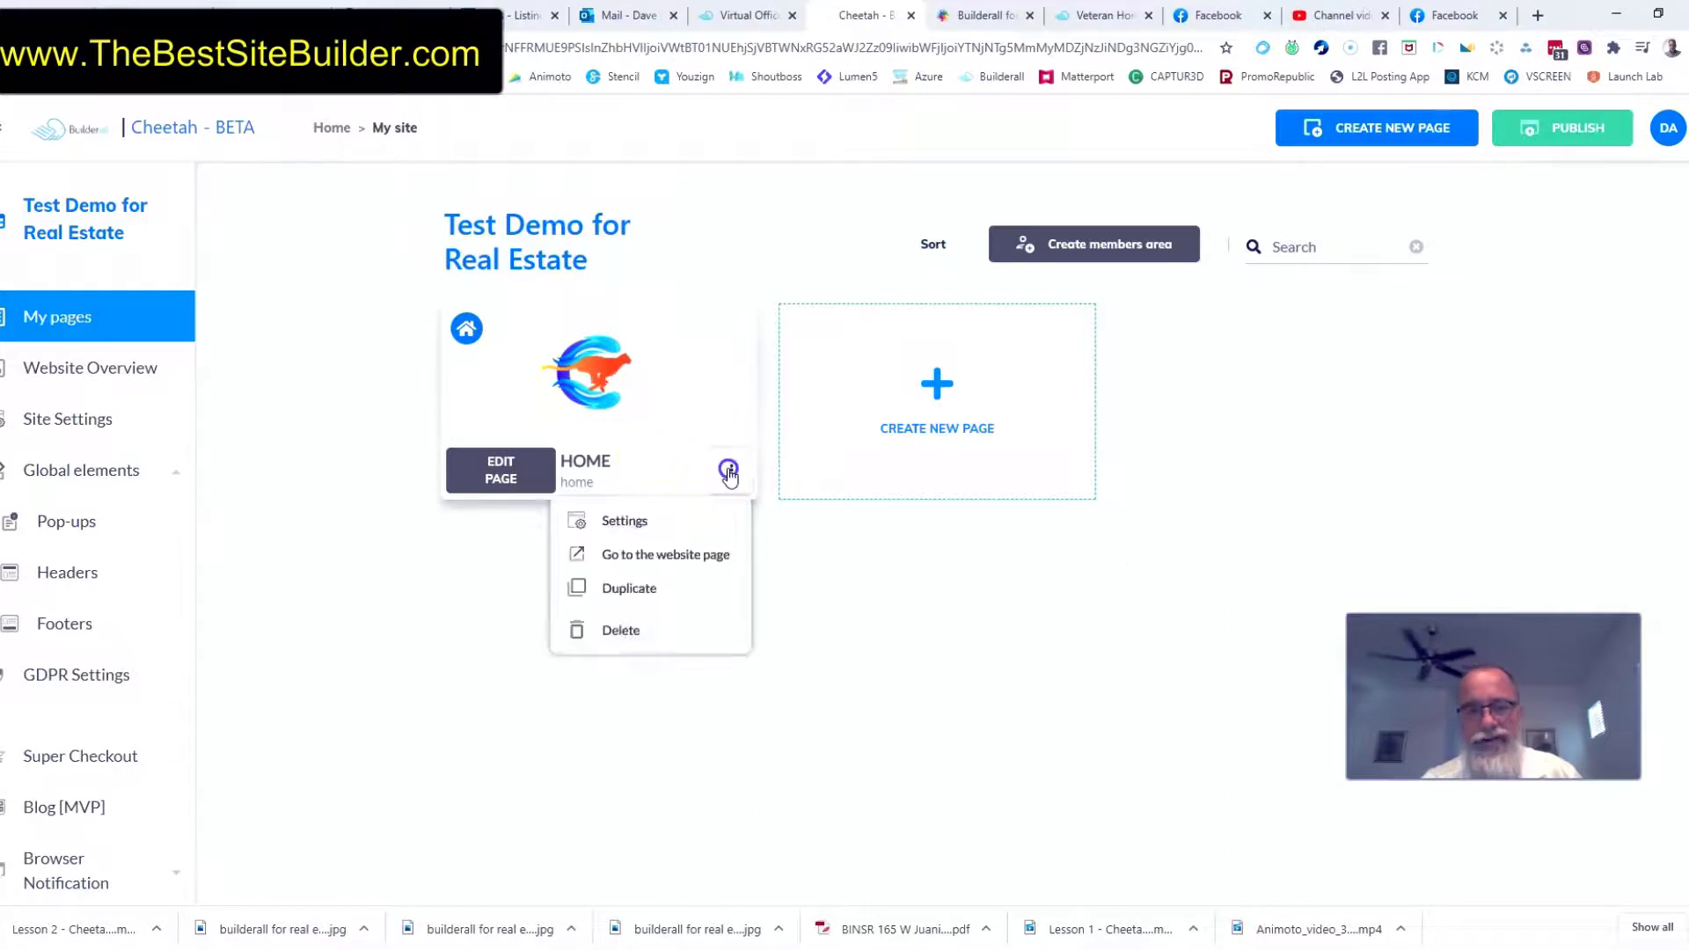
click(624, 522)
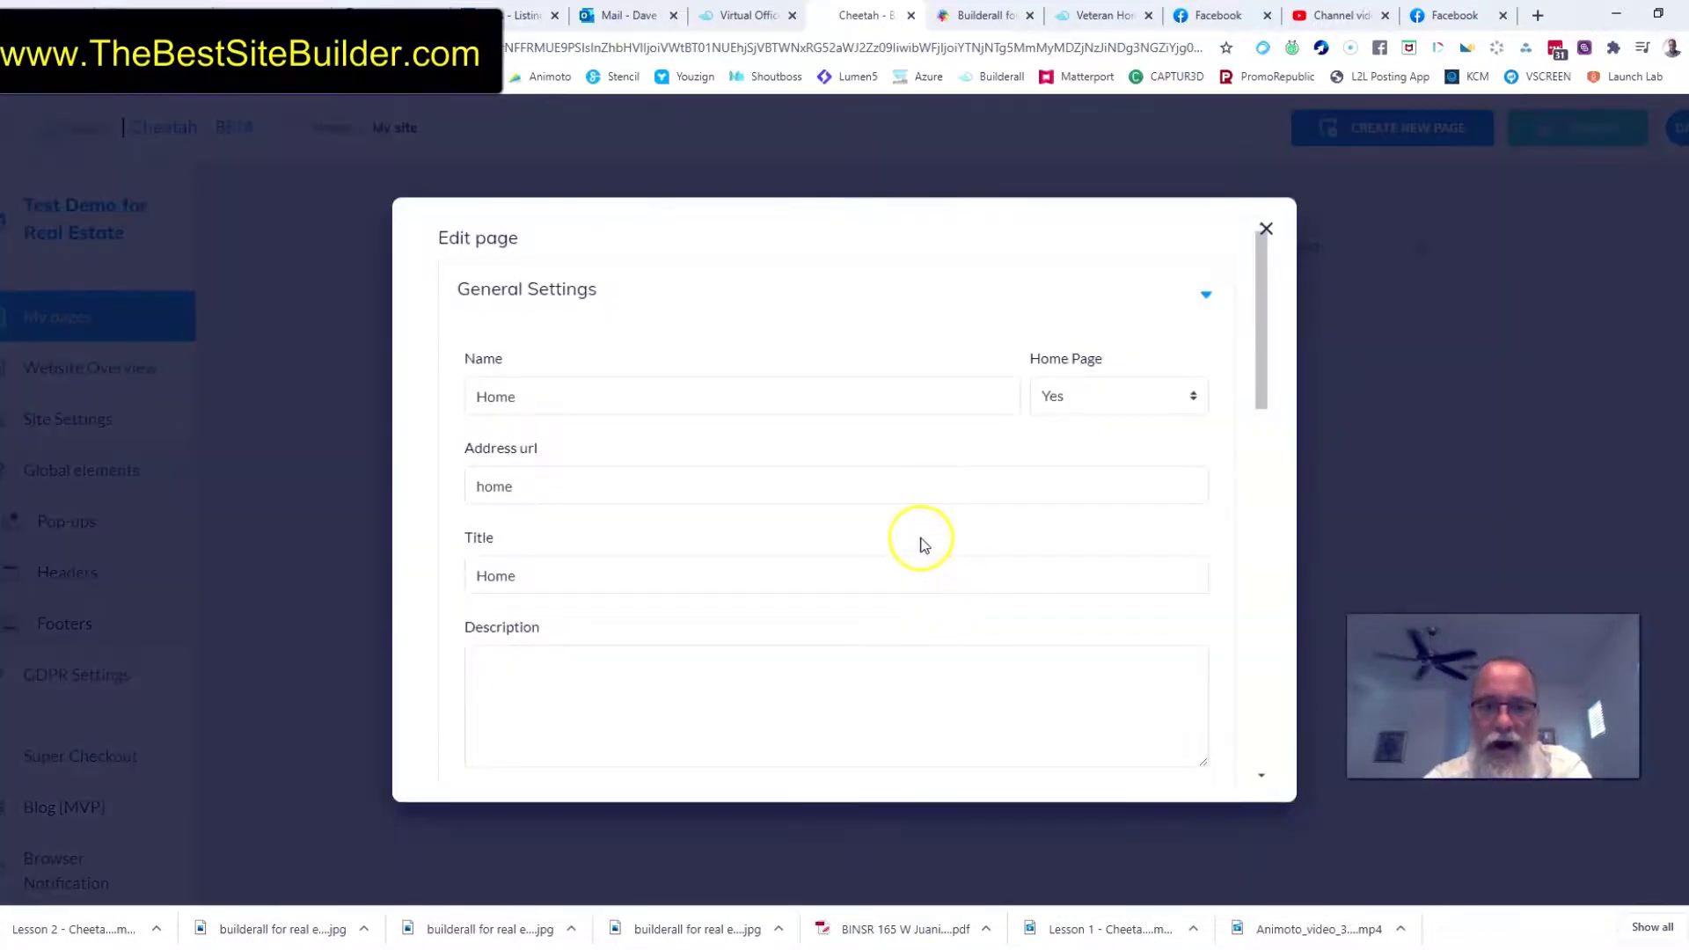
Assign Main Footer Version 2 as the Home page's desktop footer
scroll(921, 542, down, 10)
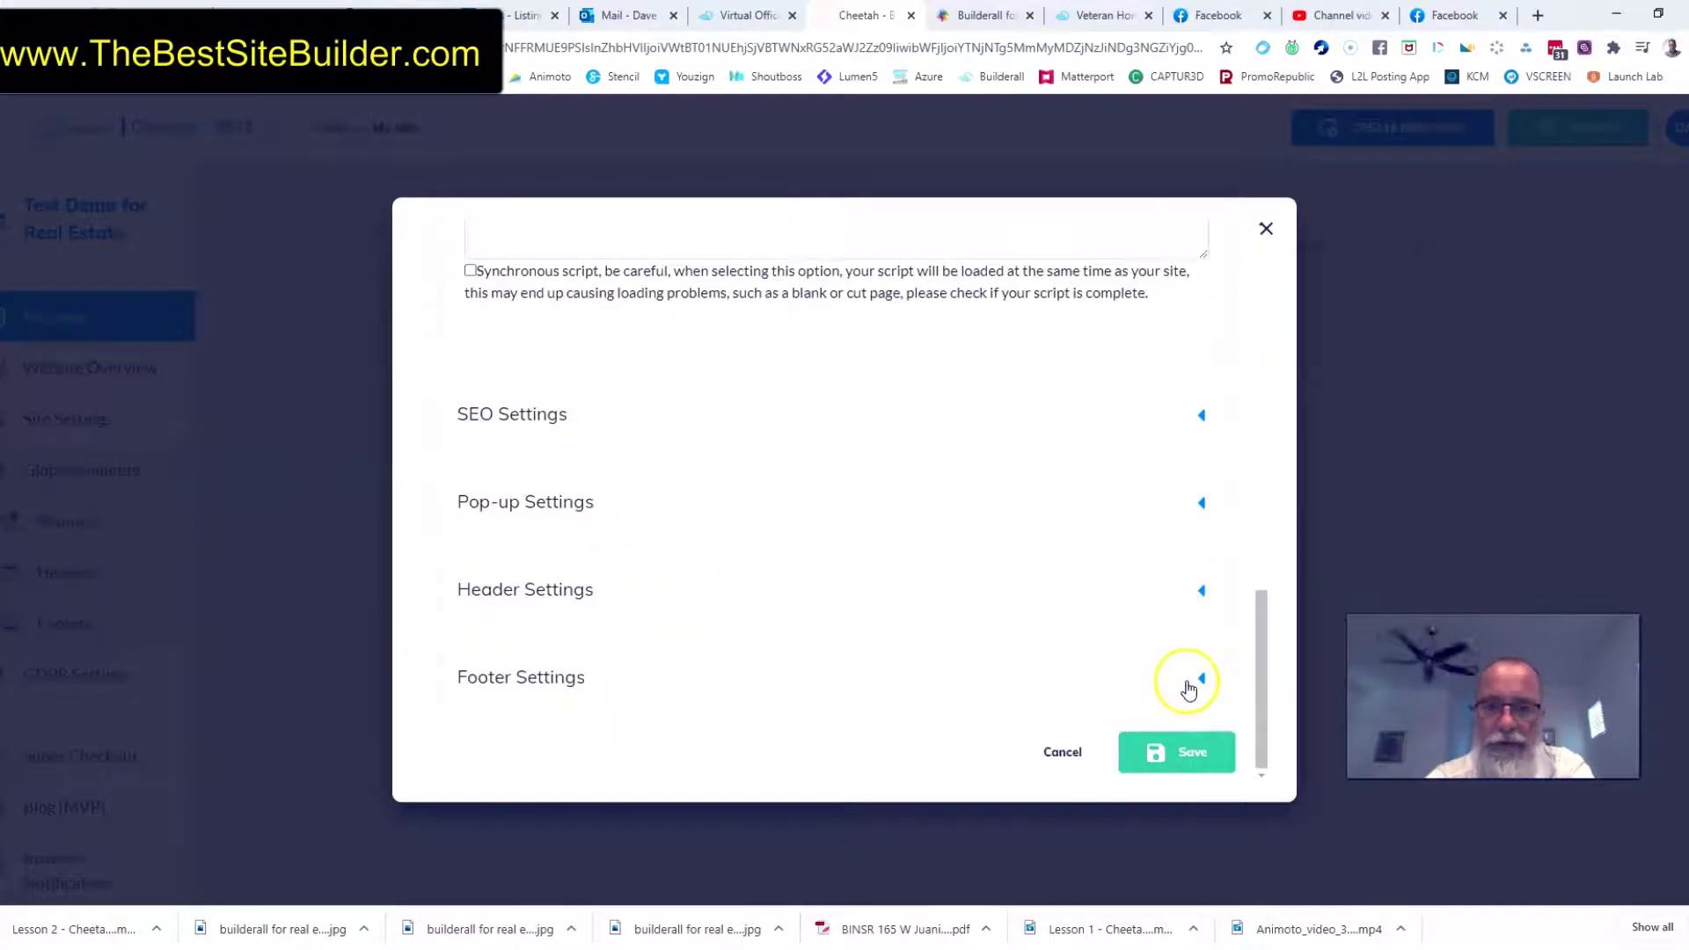
click(1188, 686)
scroll(660, 689, down, 2)
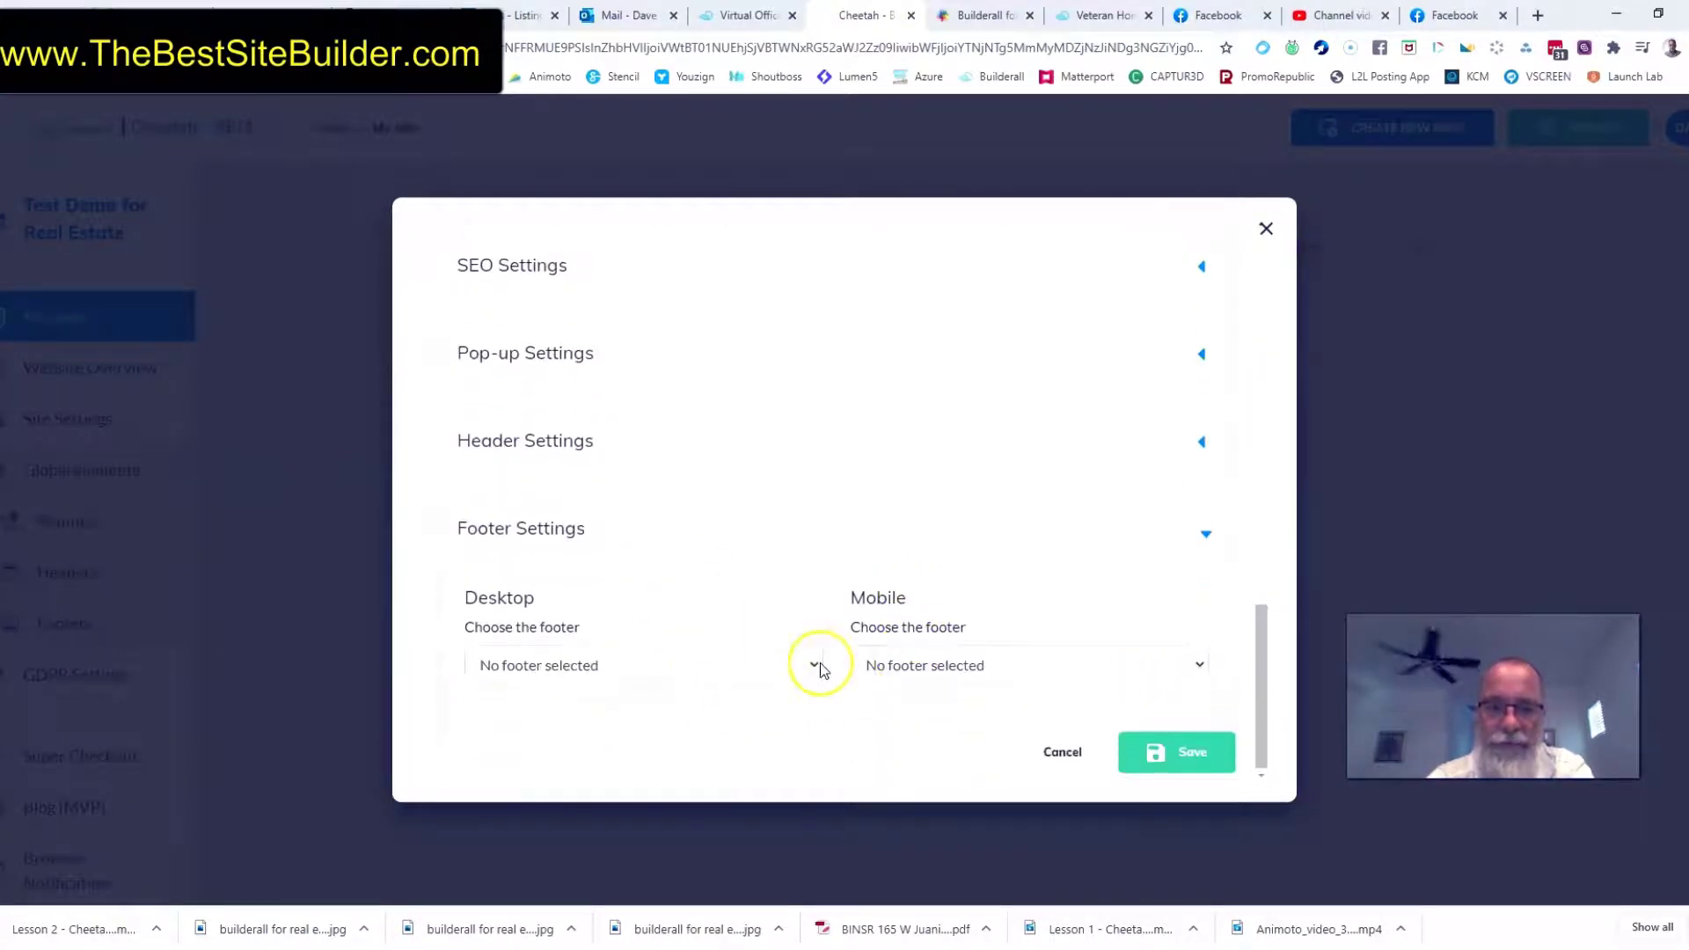
click(818, 667)
click(625, 697)
click(792, 664)
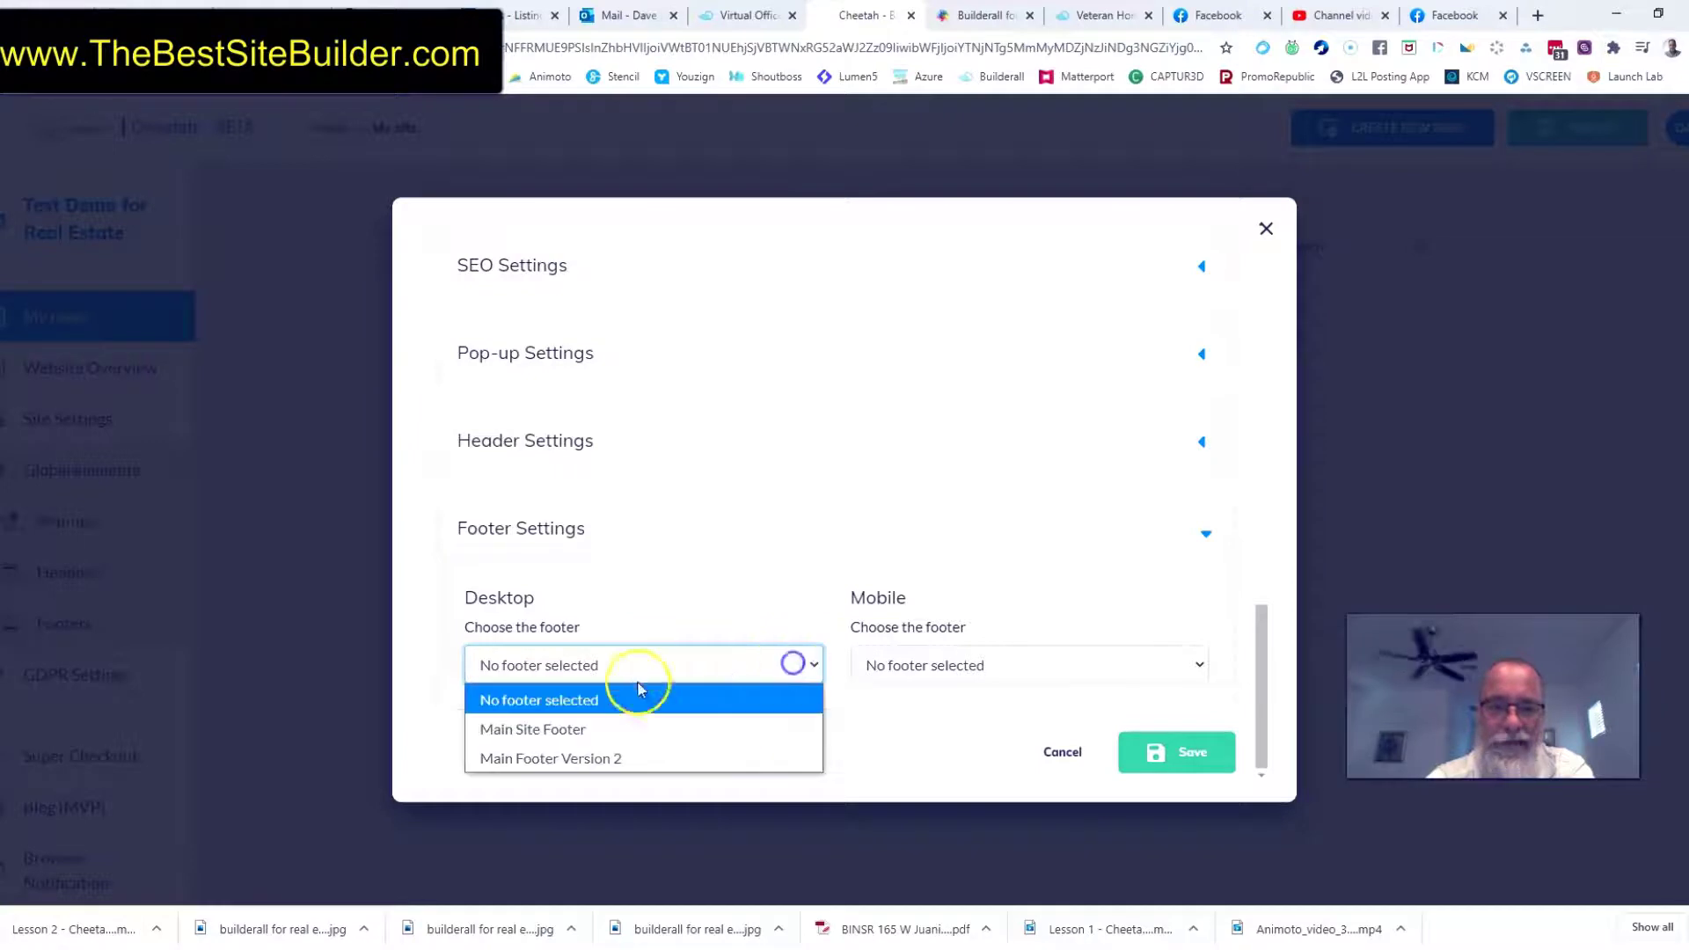
click(557, 760)
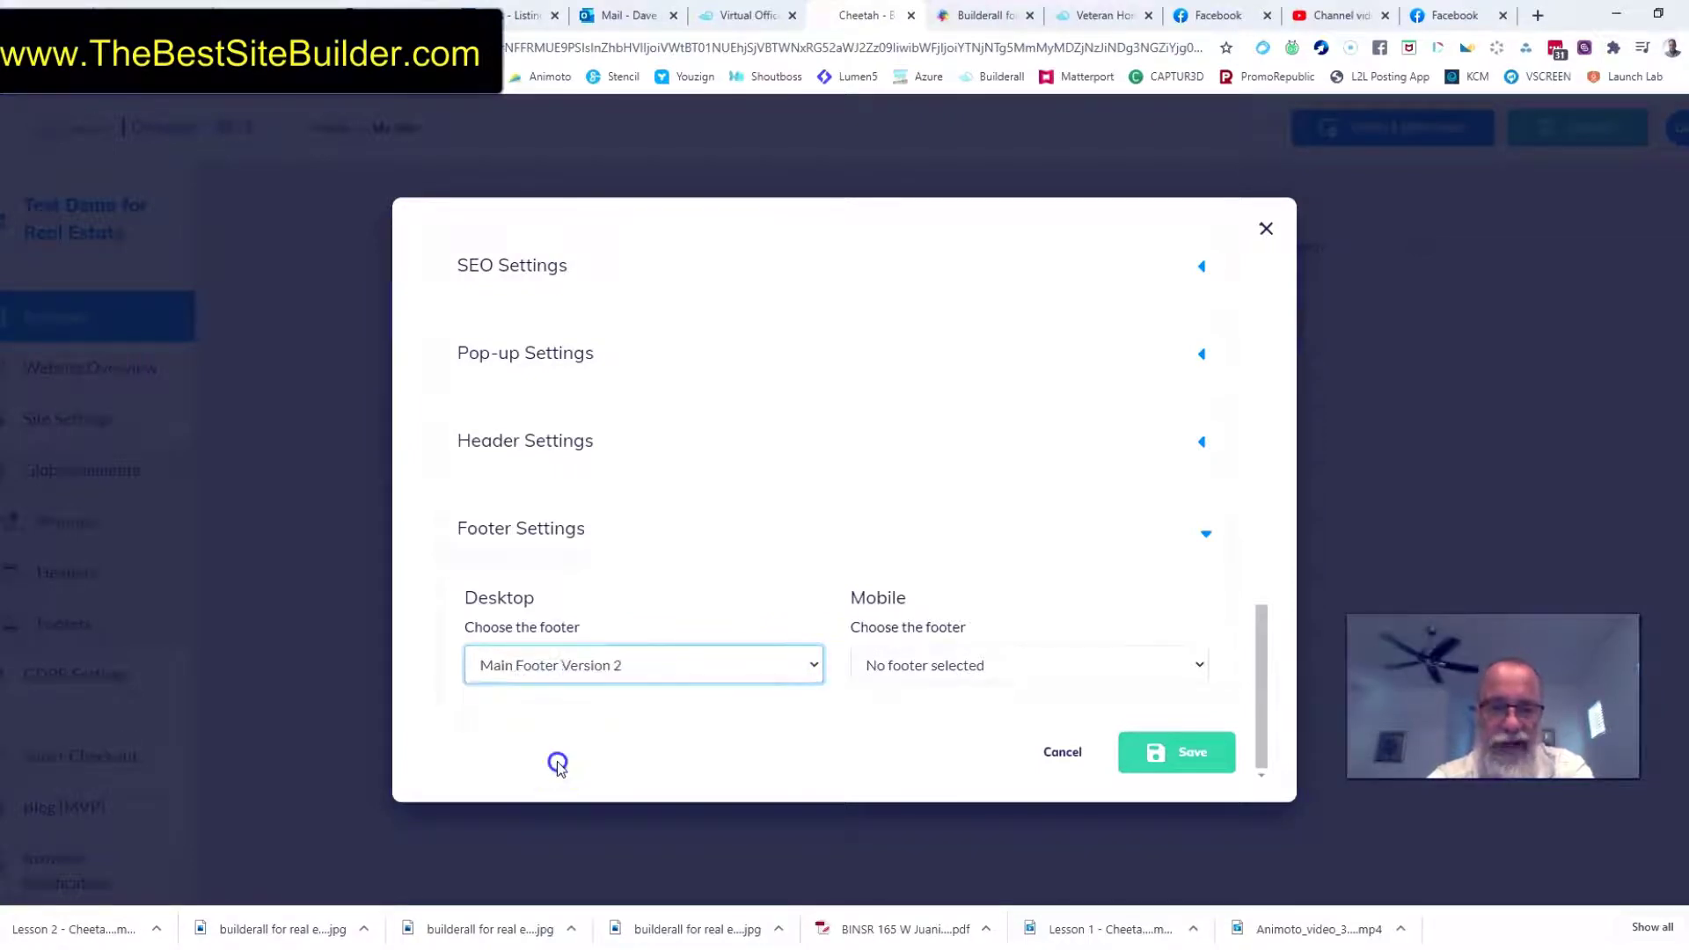
Assign Main Footer Version 2 as the Home page's mobile footer and save the page settings
click(1194, 665)
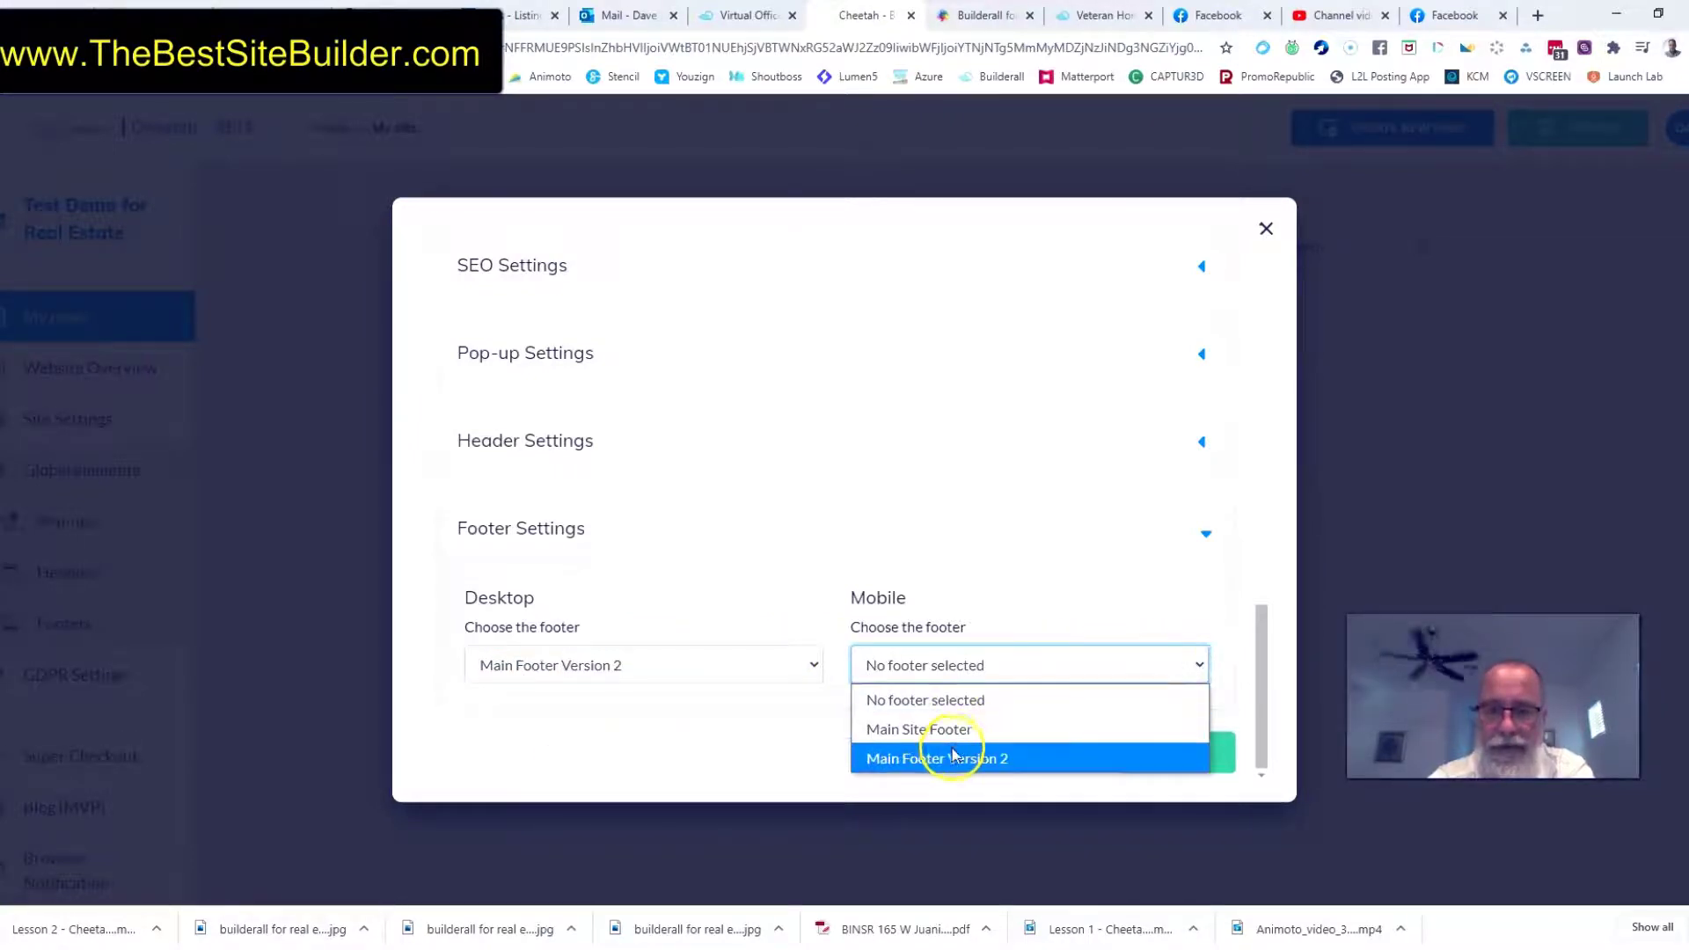
click(954, 758)
click(1131, 752)
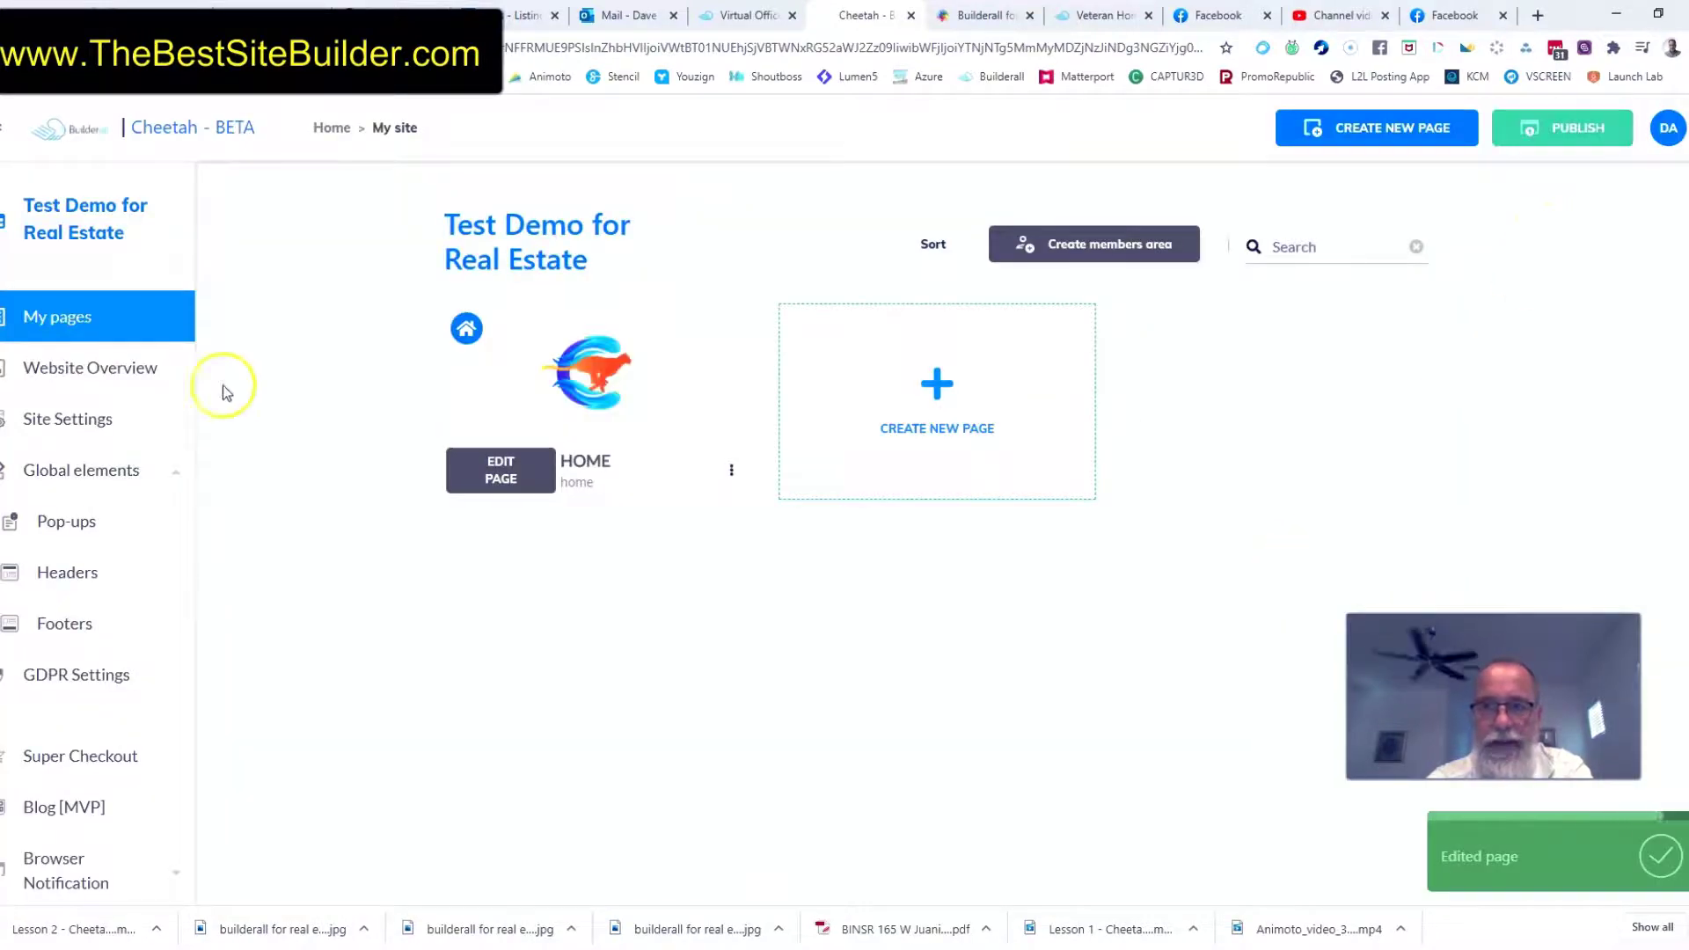
Try to view the live website in a new tab, and close that tab again
scroll(114, 545, down, 4)
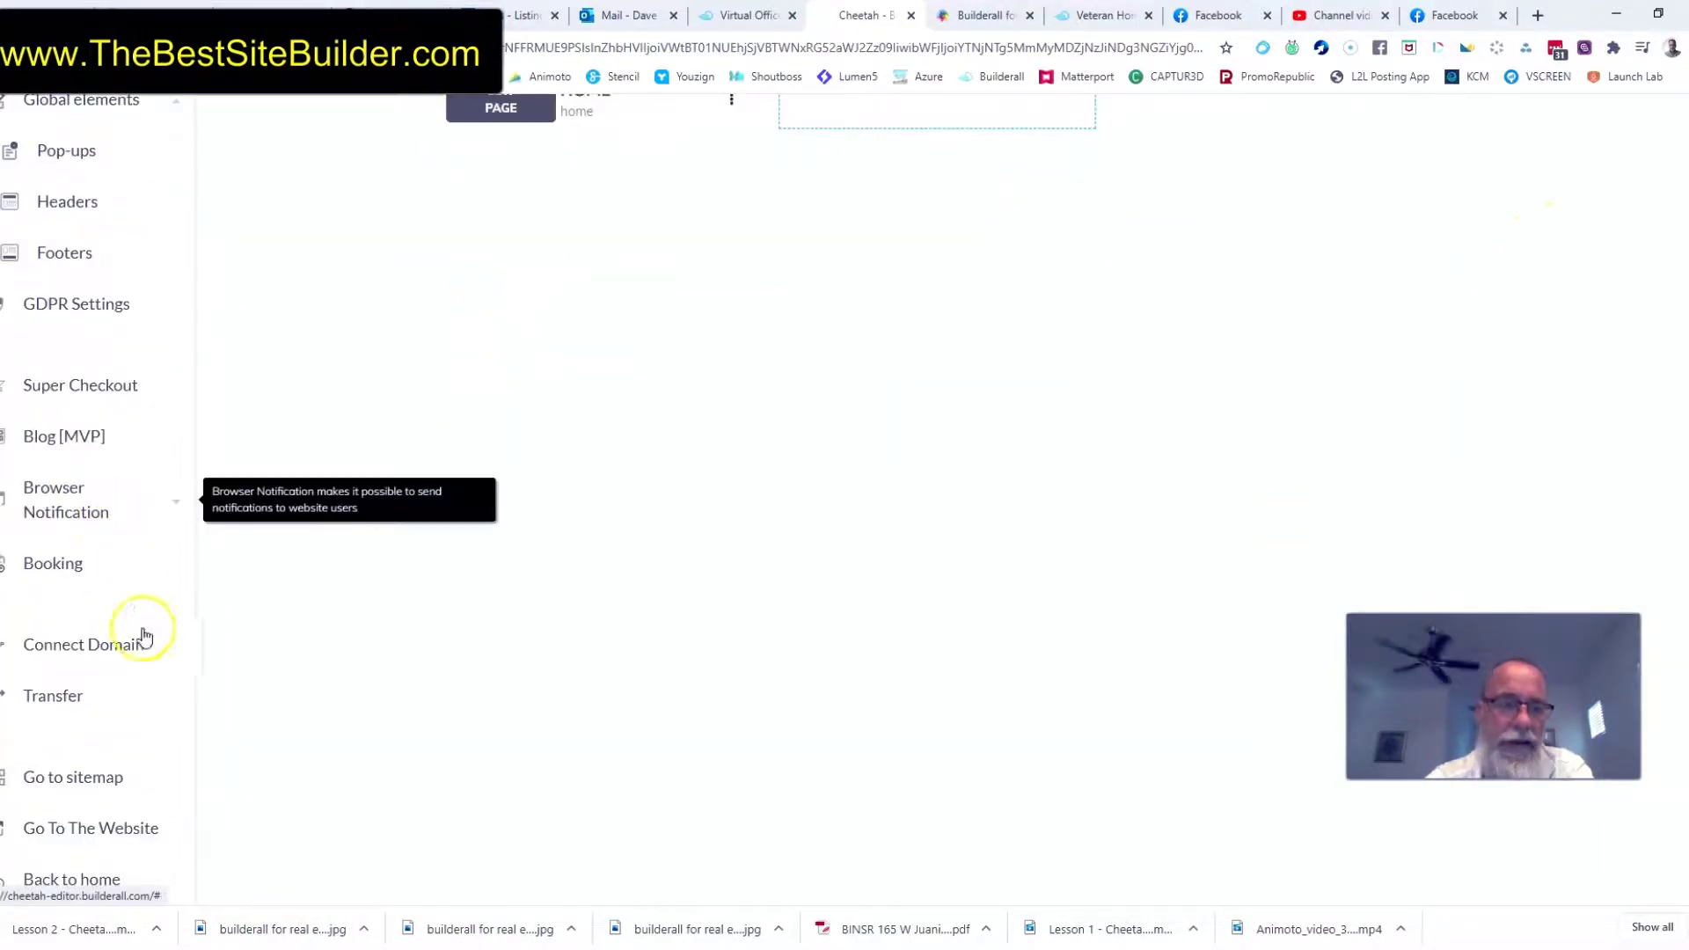
click(121, 827)
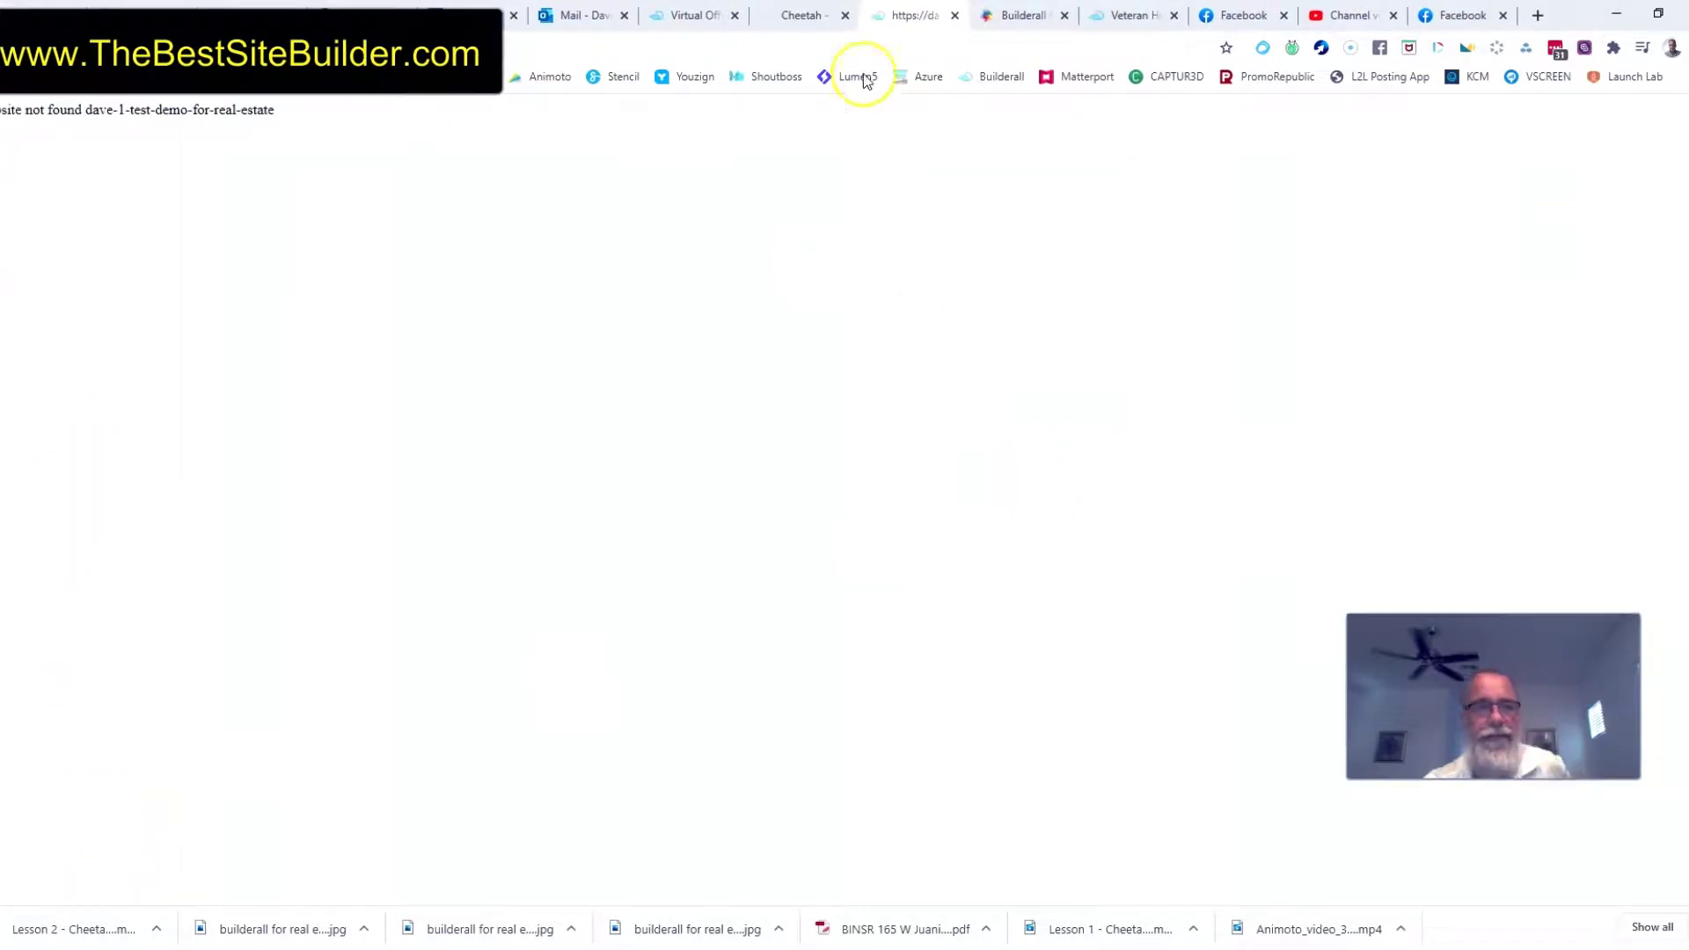
click(955, 16)
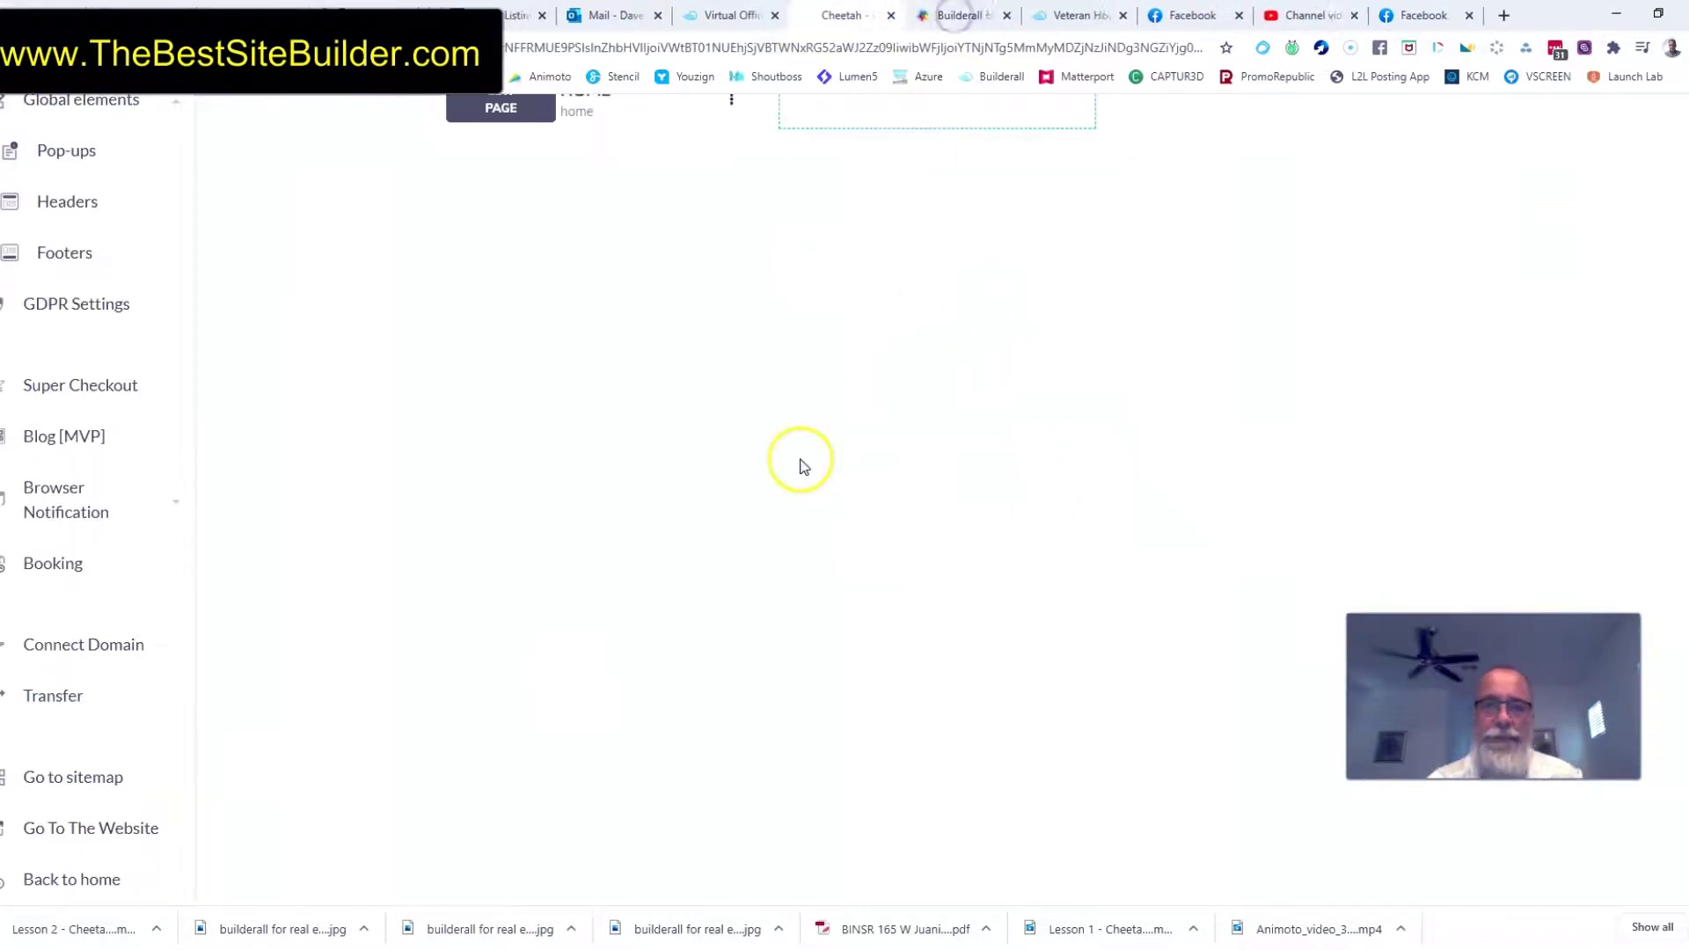
Publish the Test Demo for Real Estate website
scroll(880, 458, up, 4)
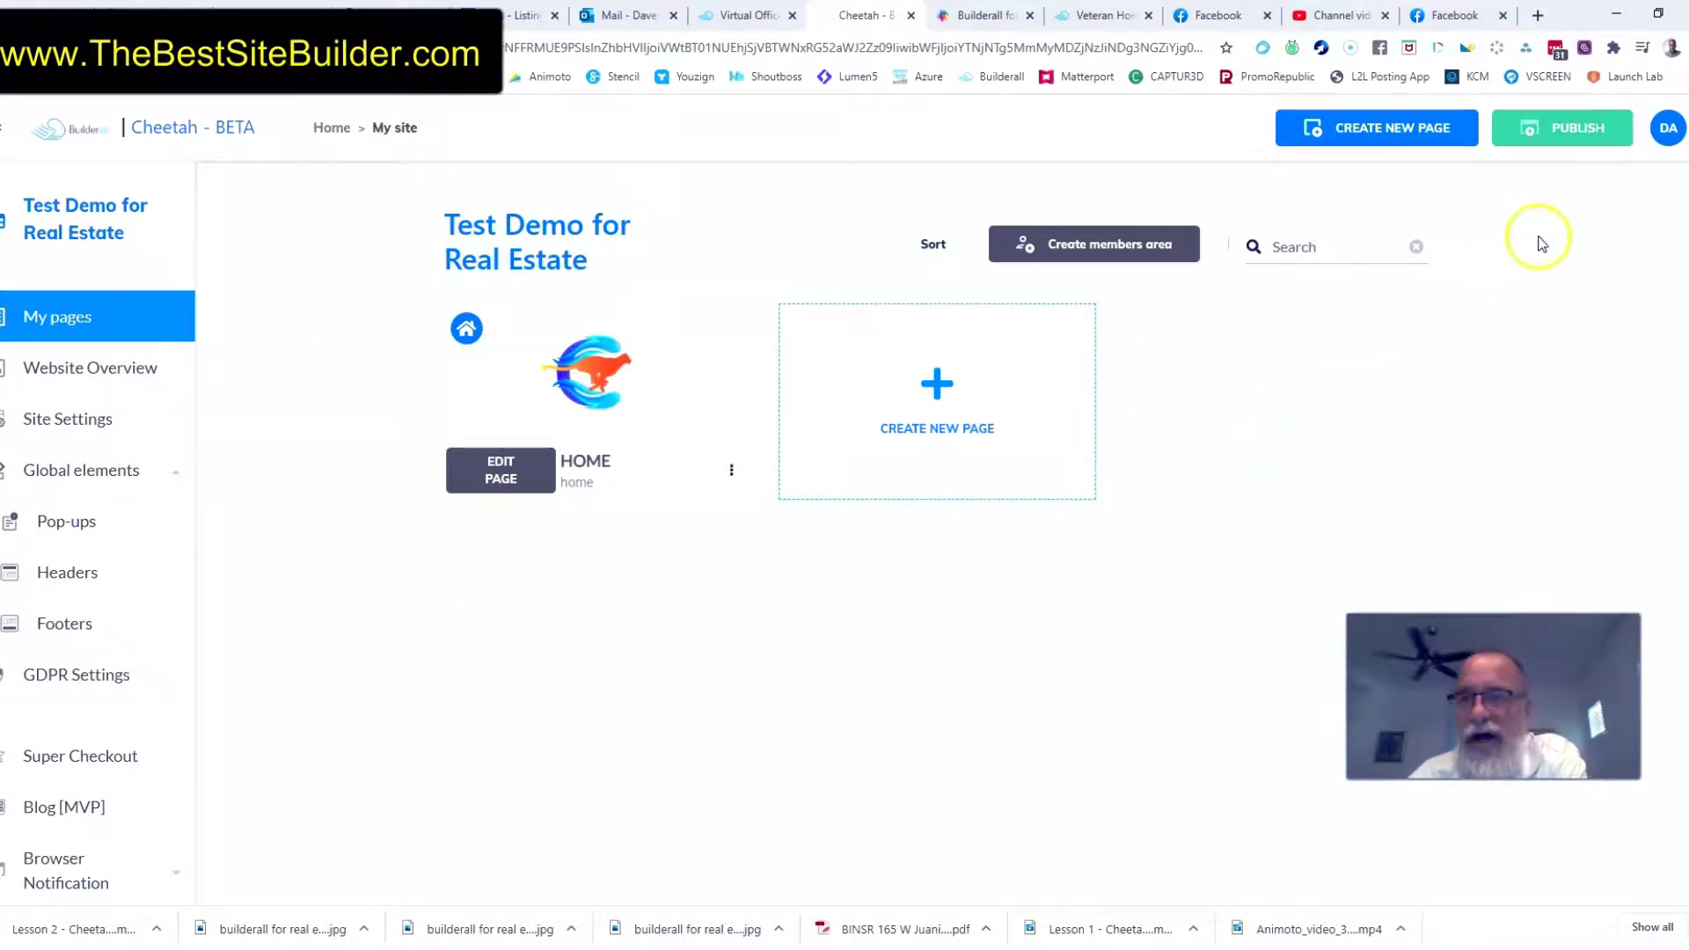
click(1557, 127)
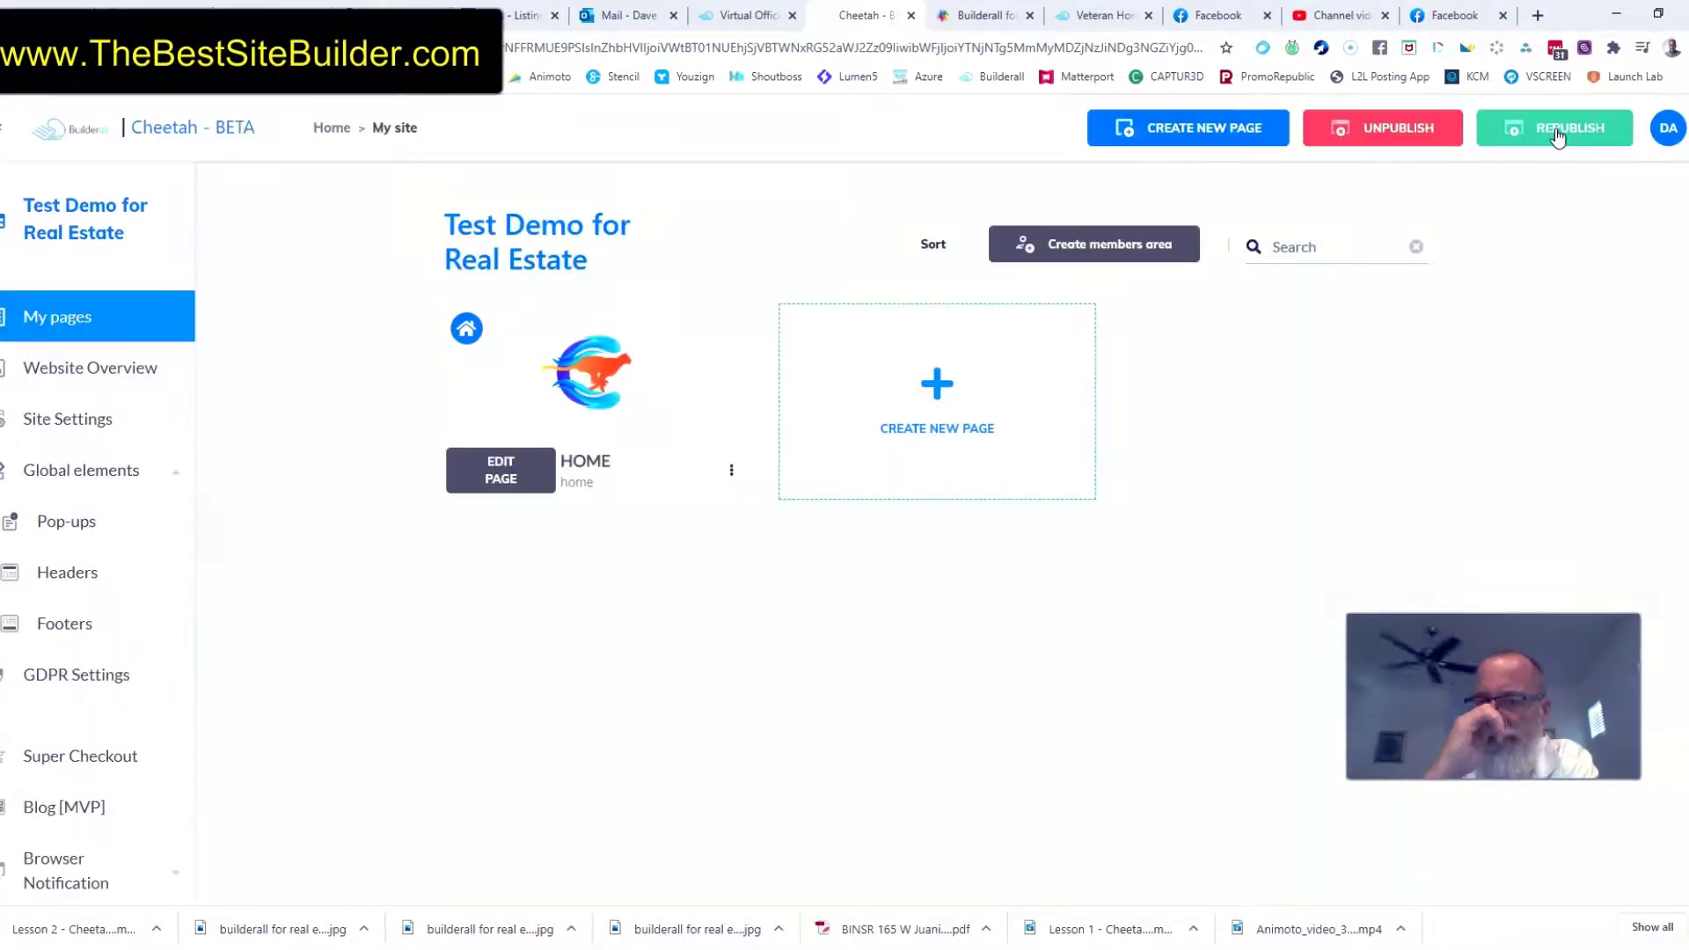
click(1554, 125)
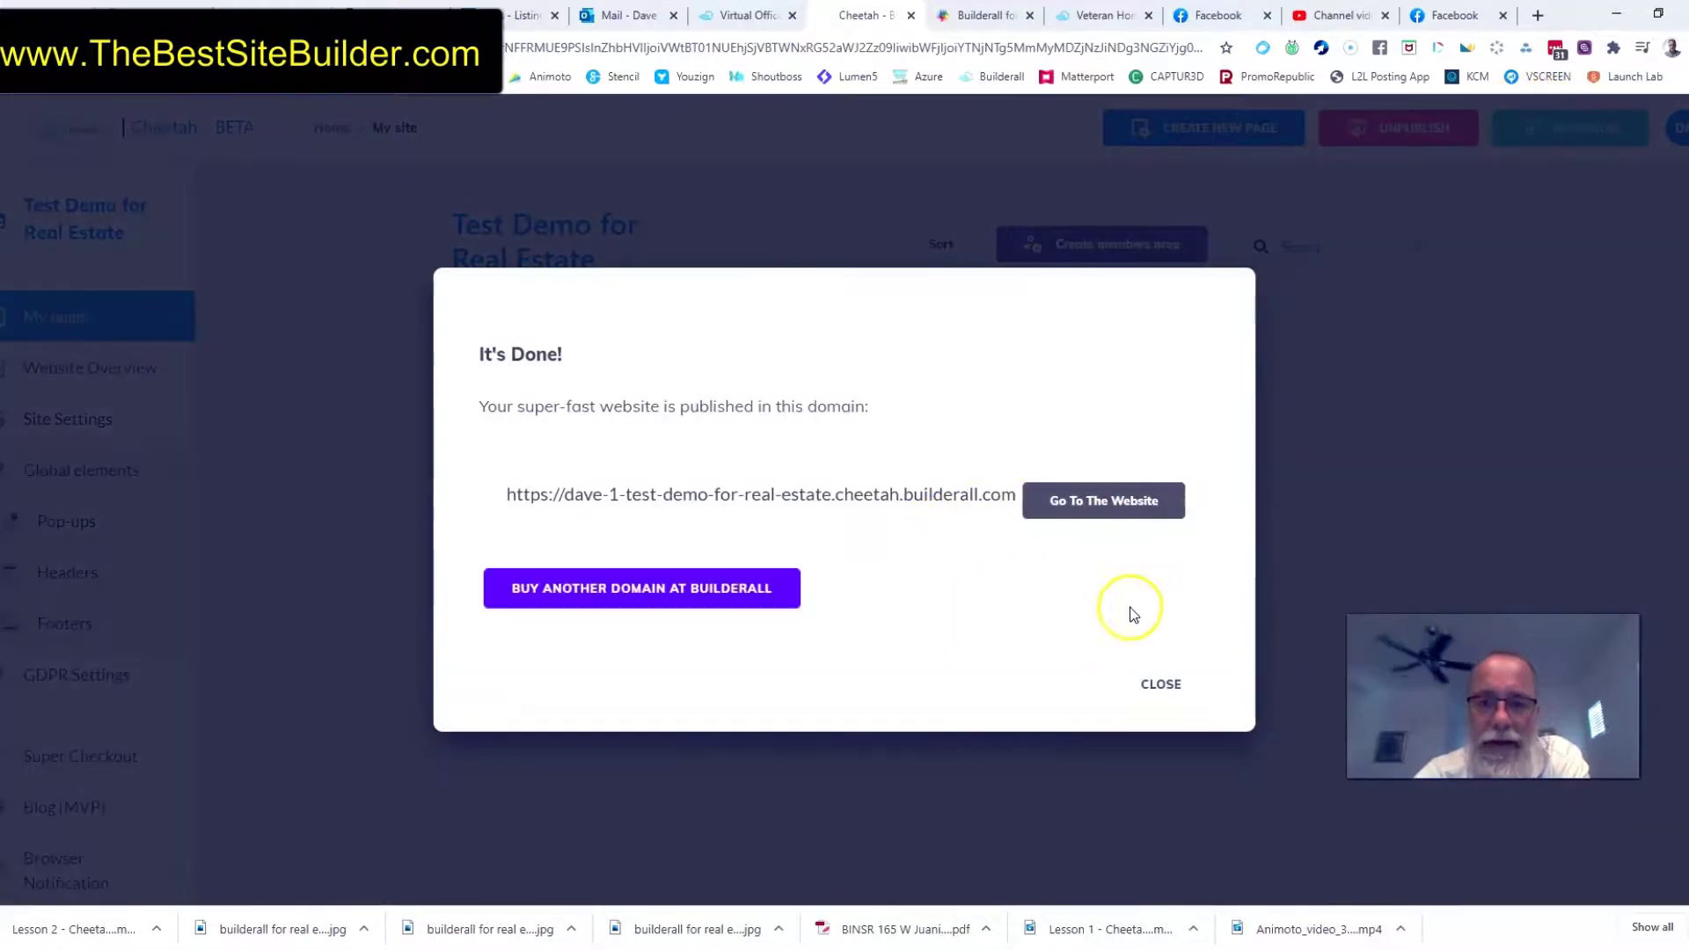
View the published website to check its footer, and return to the site's page list
click(1093, 513)
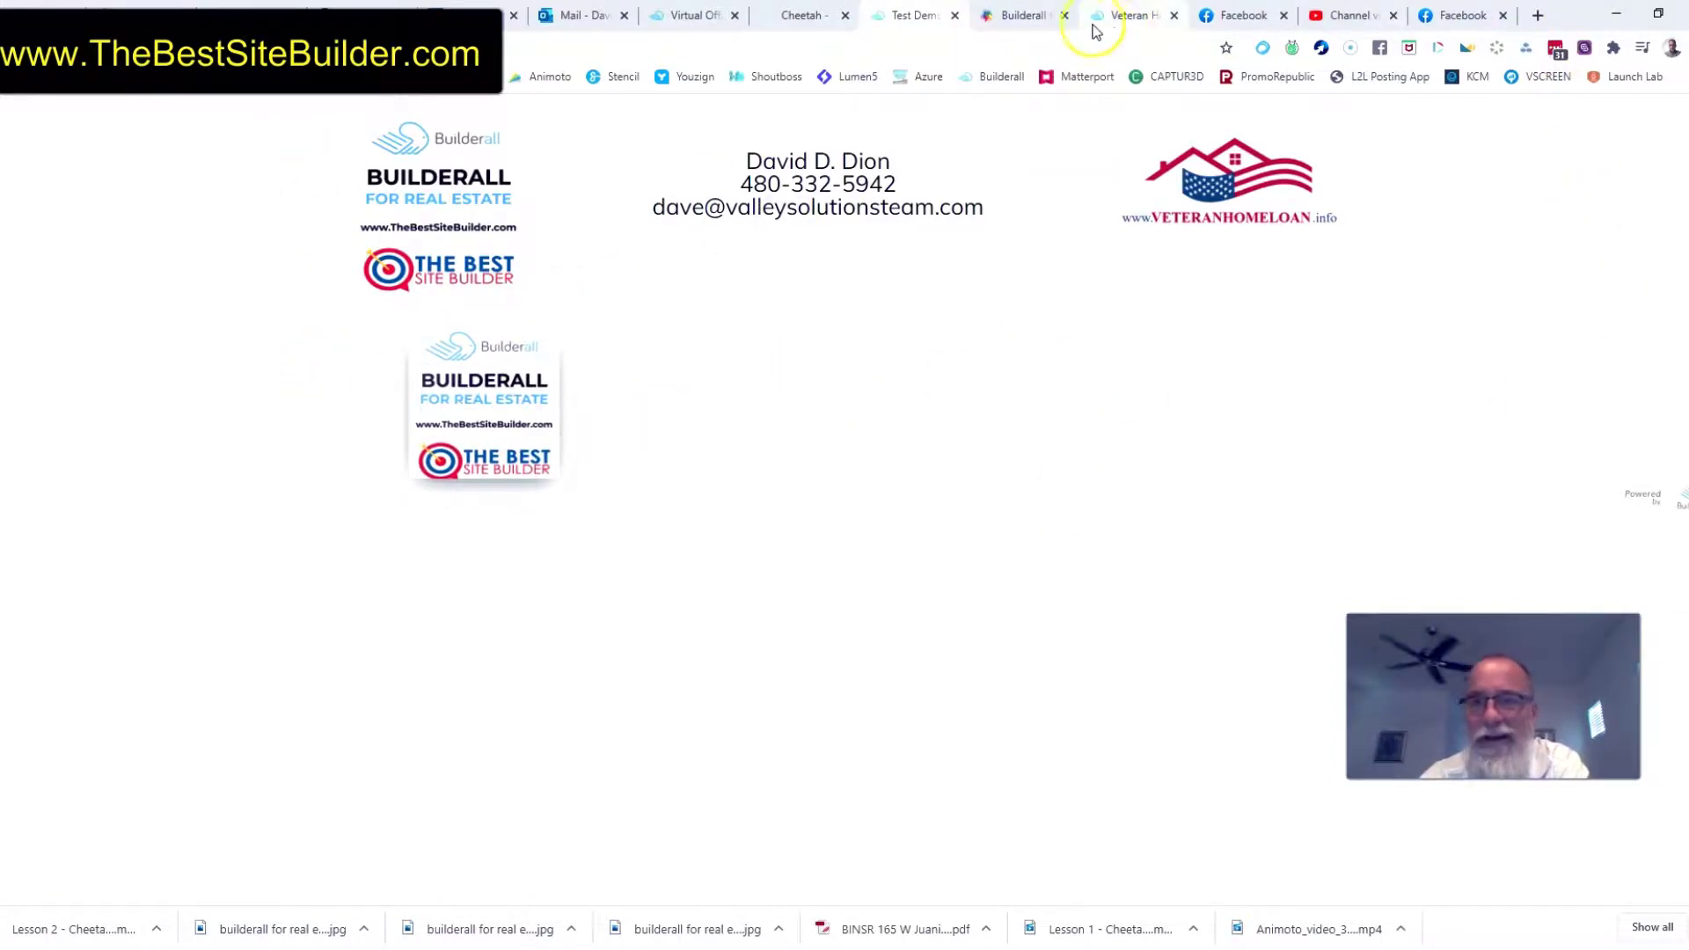
click(954, 15)
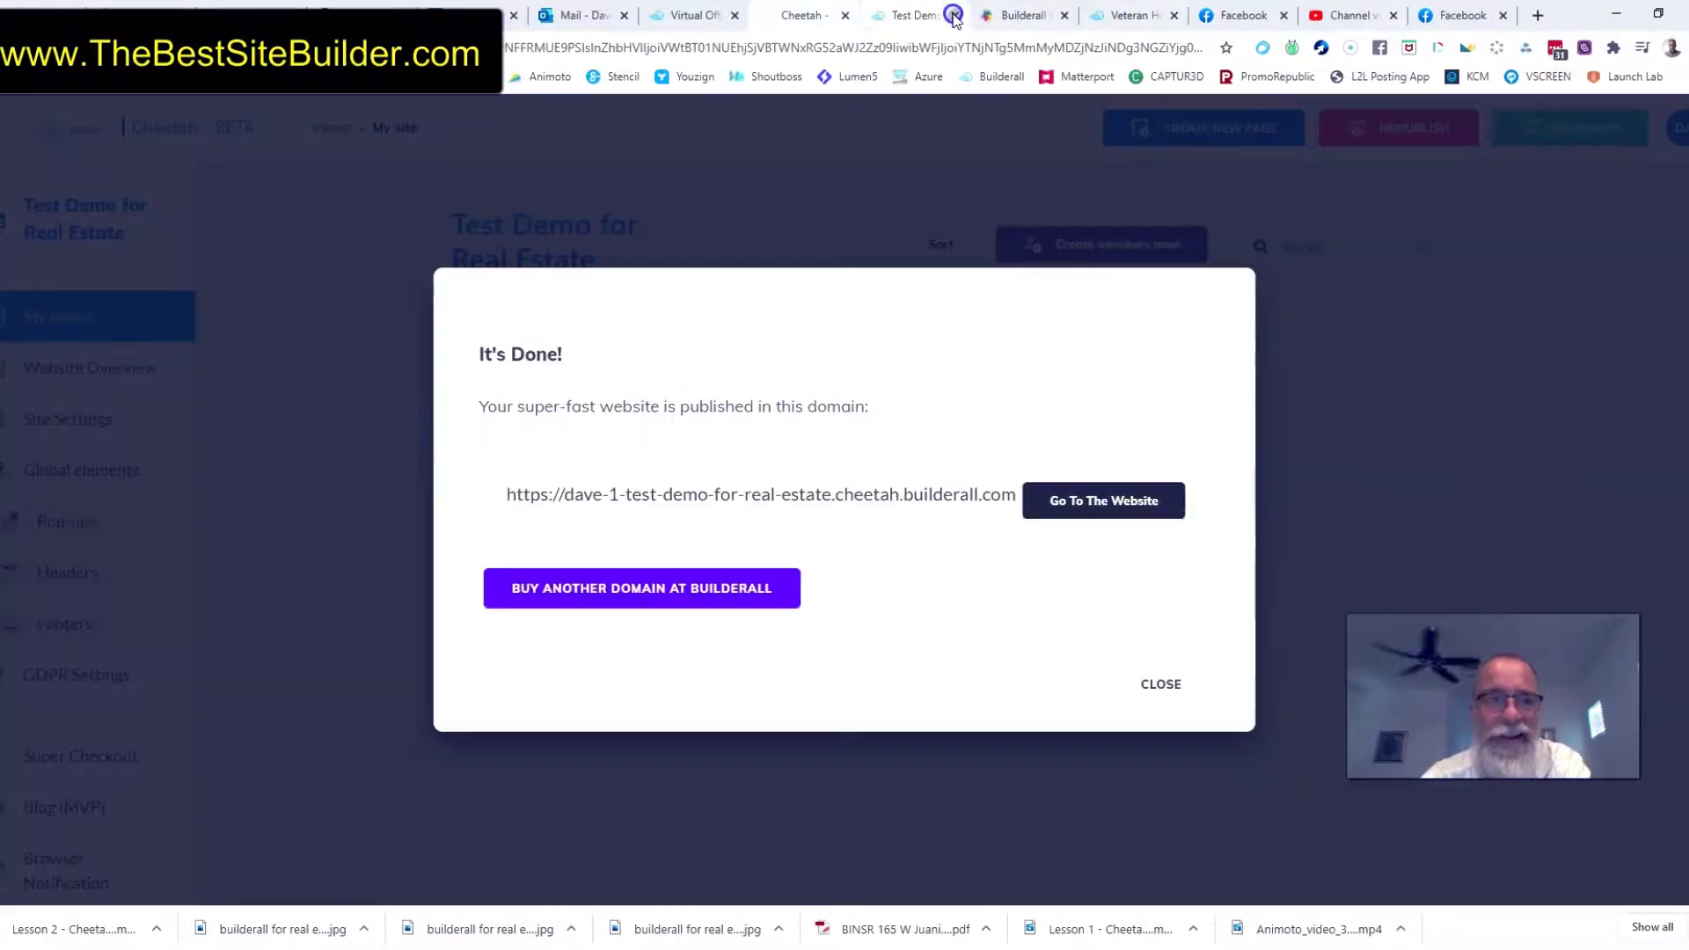
click(1161, 683)
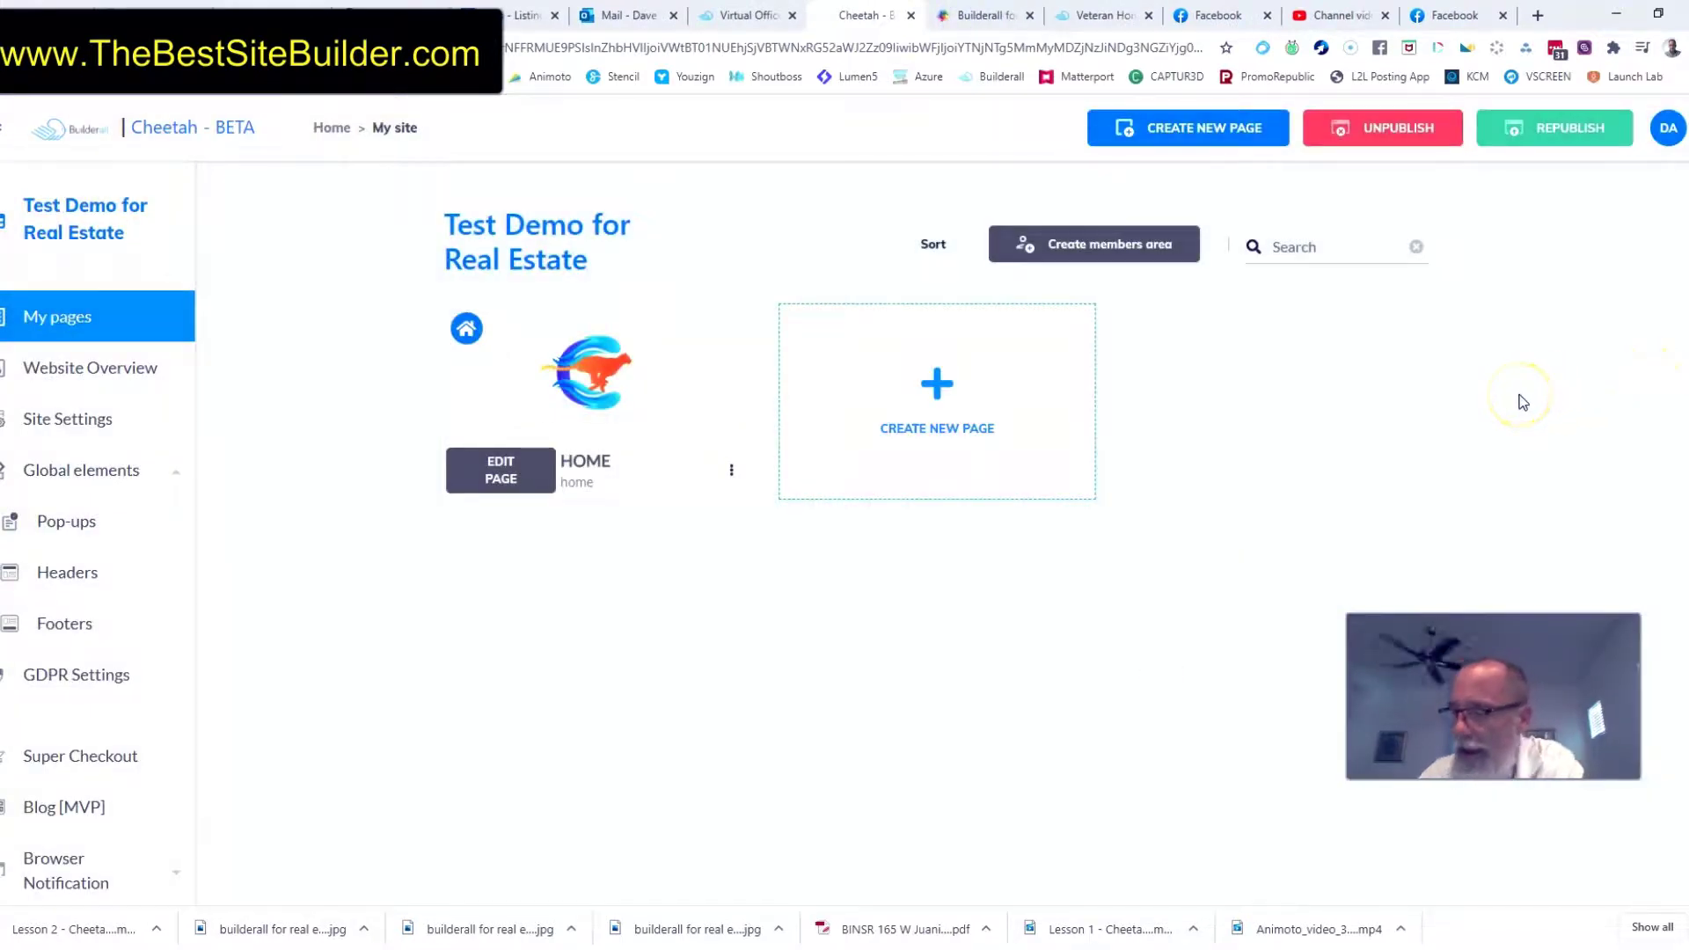